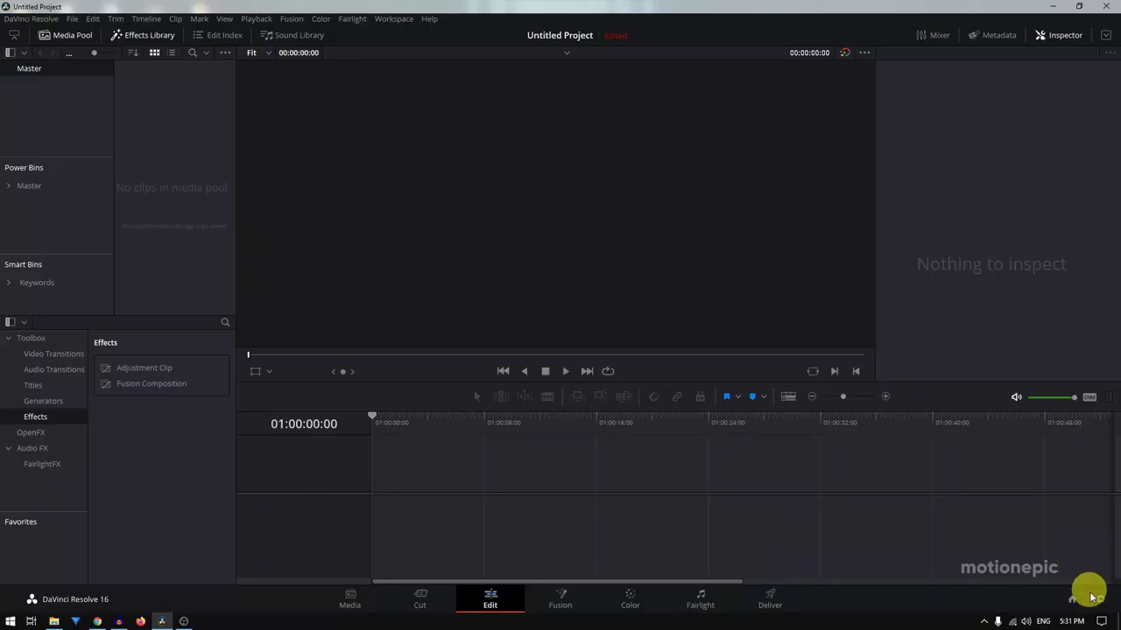
Change the timeline frame rate in the project settings and save the change
{"action": "left_click", "coordinate": [1093, 598]}
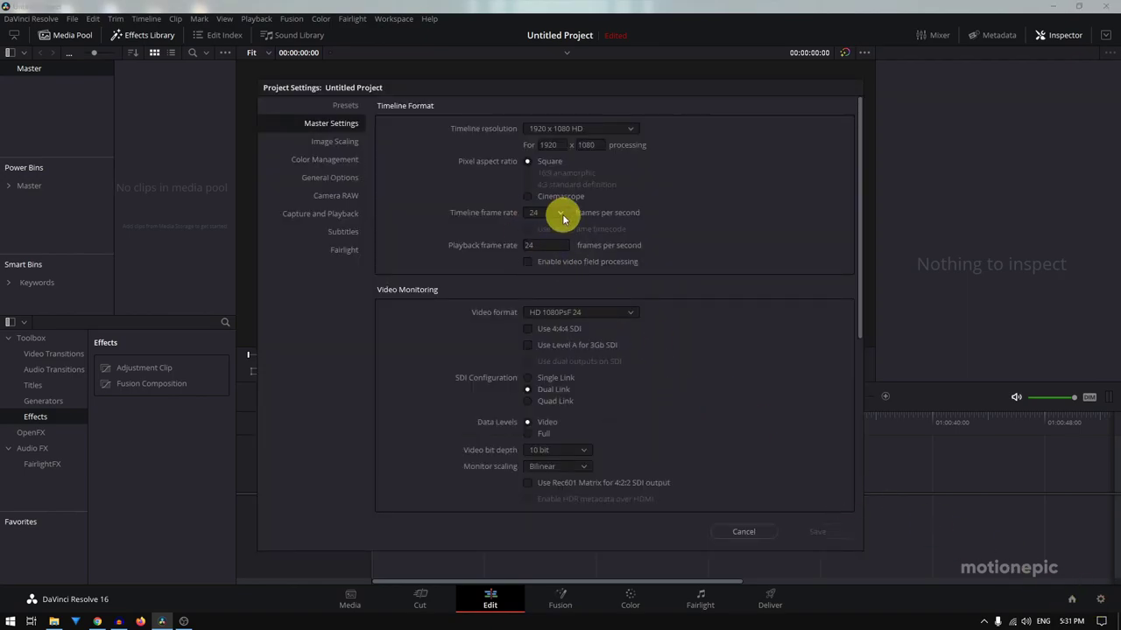
{"action": "left_click", "coordinate": [561, 214]}
{"action": "left_click", "coordinate": [545, 295]}
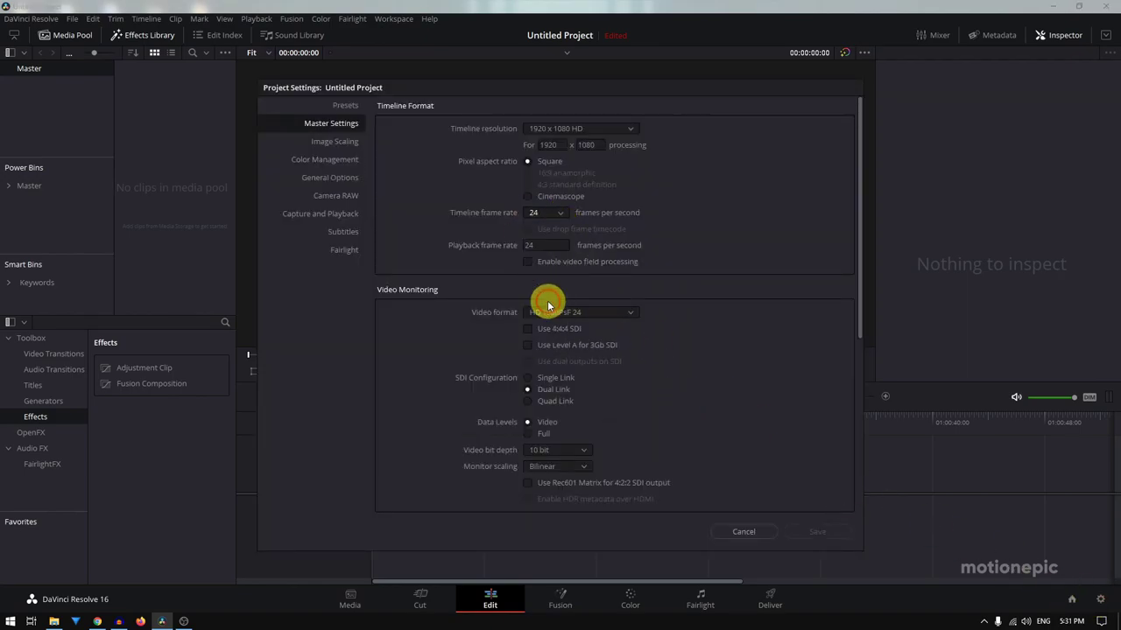
{"action": "left_click", "coordinate": [823, 532]}
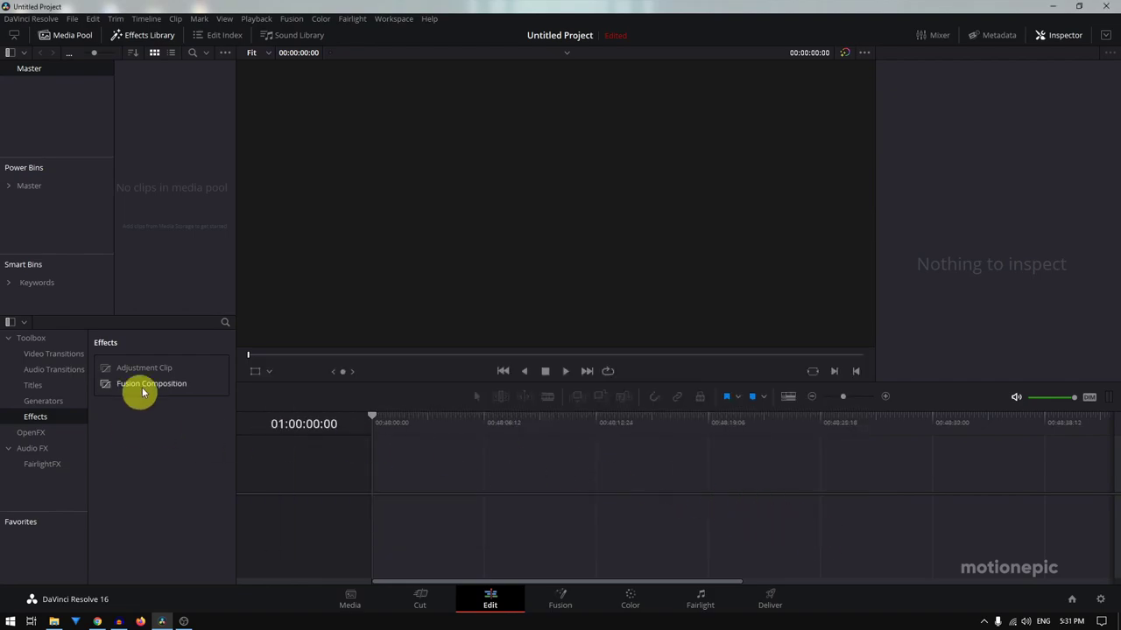
Place a Fusion Composition at the start of the timeline and open it on the Fusion page
{"action": "left_click_drag", "start_coordinate": [150, 386], "coordinate": [376, 481]}
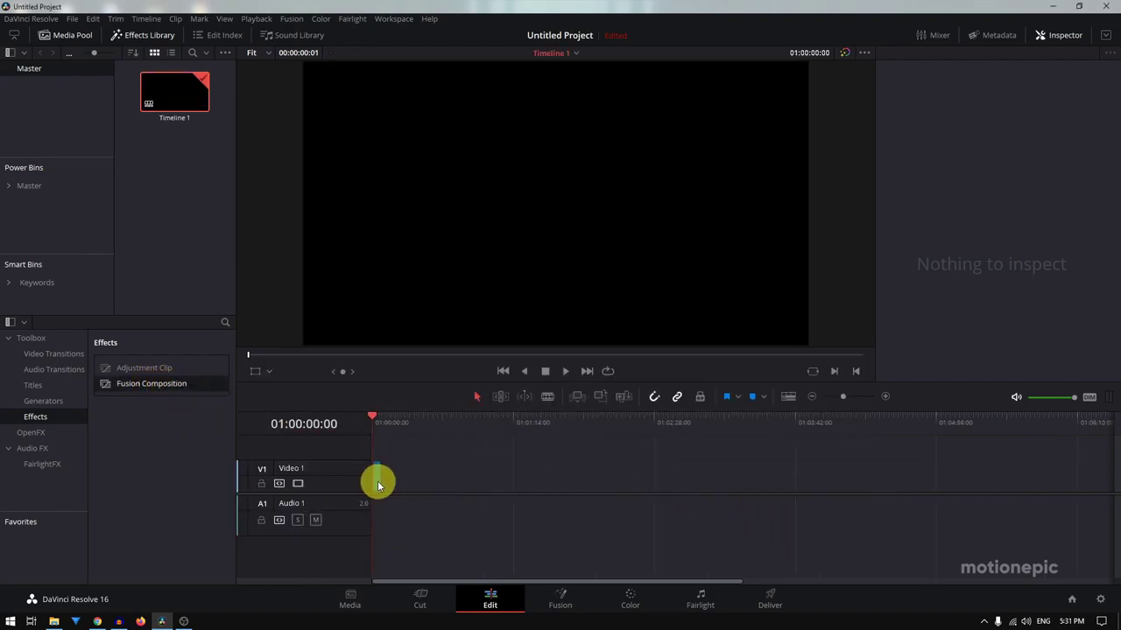
{"action": "left_click", "coordinate": [564, 603]}
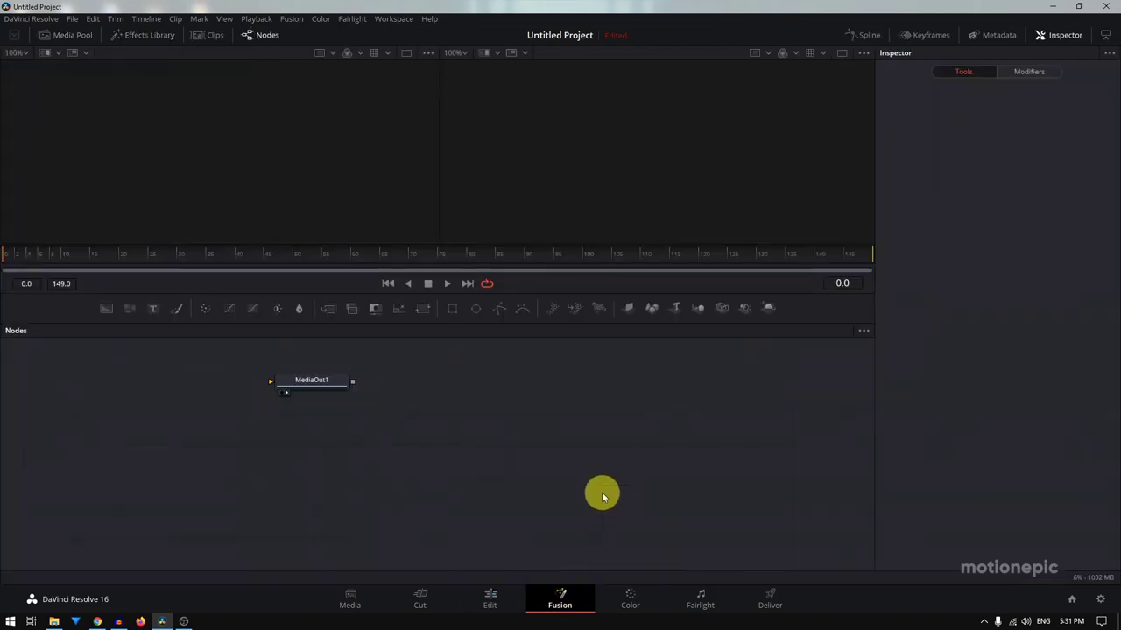
Set the node editor to arrange tools to grid and move MediaOut1 to the far end of the node area
{"action": "right_click", "coordinate": [426, 419]}
{"action": "mouse_move", "coordinate": [538, 471]}
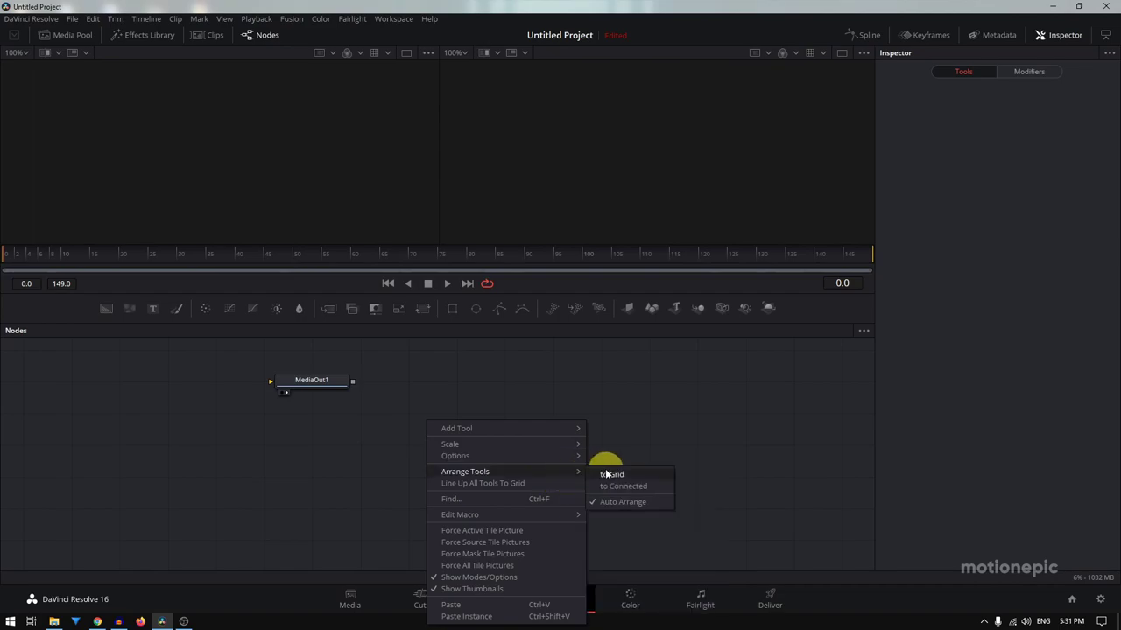
{"action": "left_click", "coordinate": [309, 382]}
{"action": "left_click_drag", "start_coordinate": [309, 381], "coordinate": [796, 476]}
{"action": "left_click", "coordinate": [169, 438]}
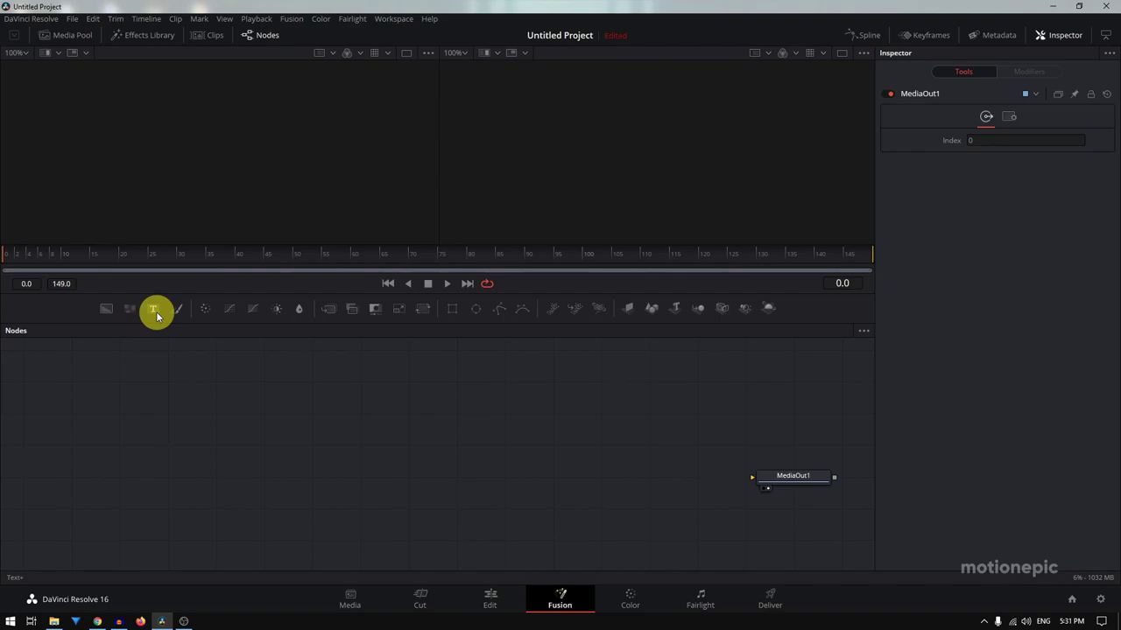
Add a Text+ node with the text TEXT and show it in the first viewer
{"action": "left_click_drag", "start_coordinate": [156, 312], "coordinate": [169, 449]}
{"action": "left_click", "coordinate": [172, 449]}
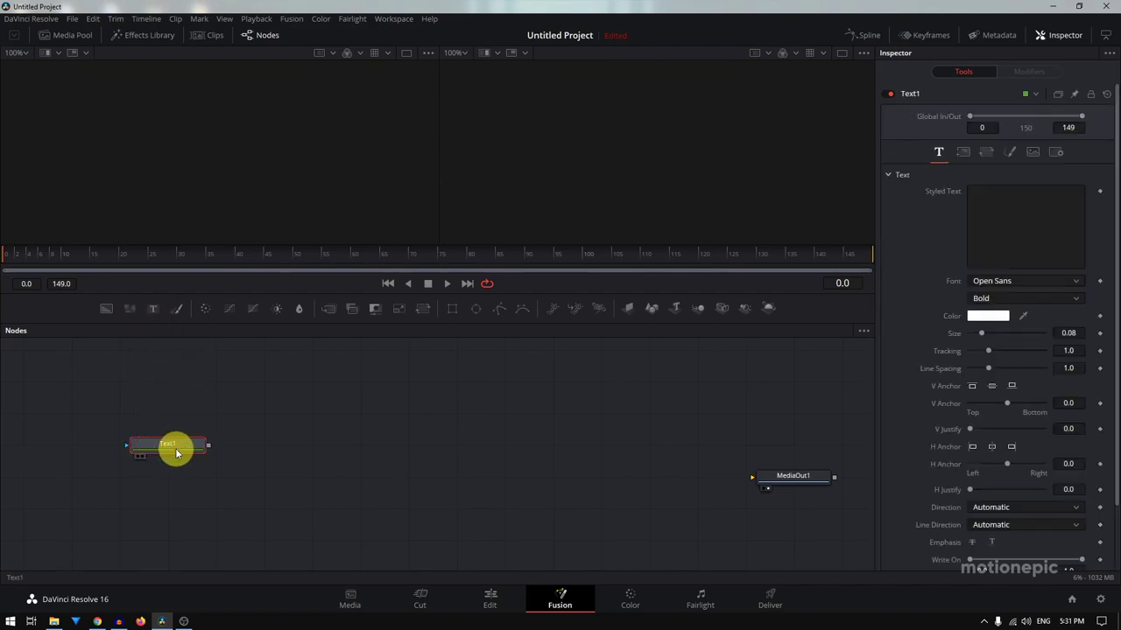
{"action": "key", "text": "1"}
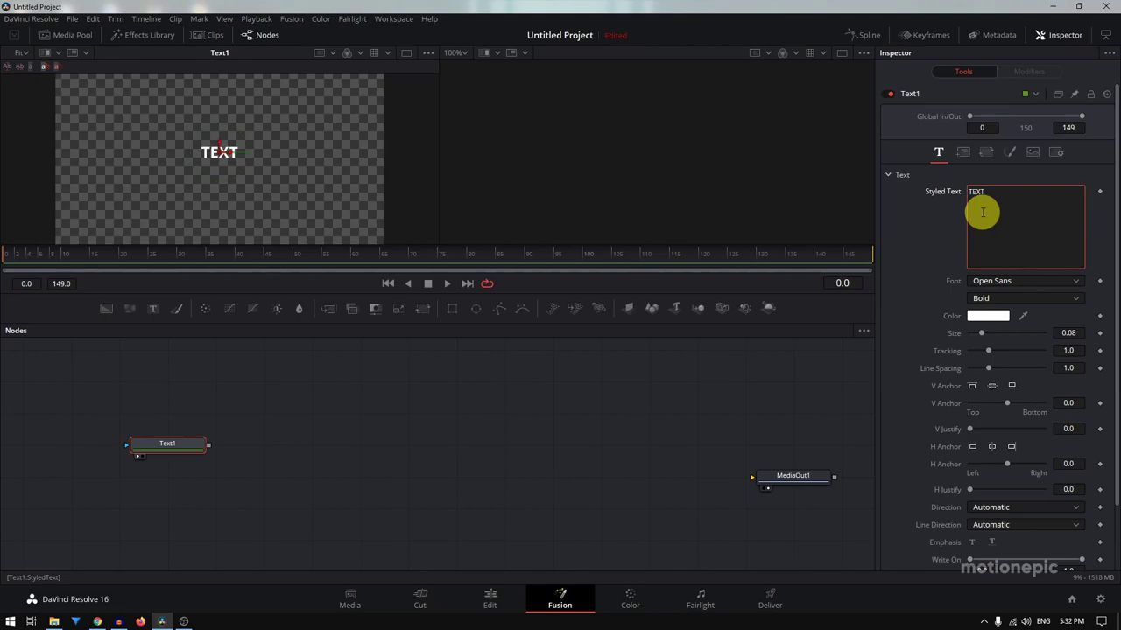
Set the font of the Text+ node to Montserrat Black and enlarge the text to a size of about 0.34
{"action": "left_click", "coordinate": [992, 284]}
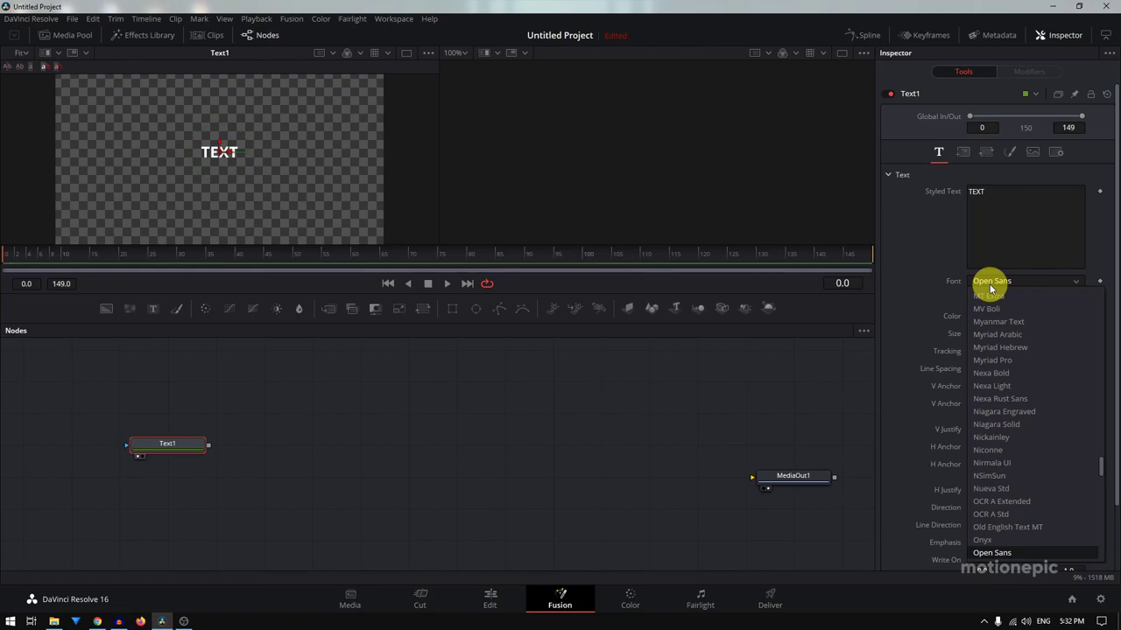
{"action": "scroll", "coordinate": [992, 298], "scroll_direction": "up", "scroll_amount": 10}
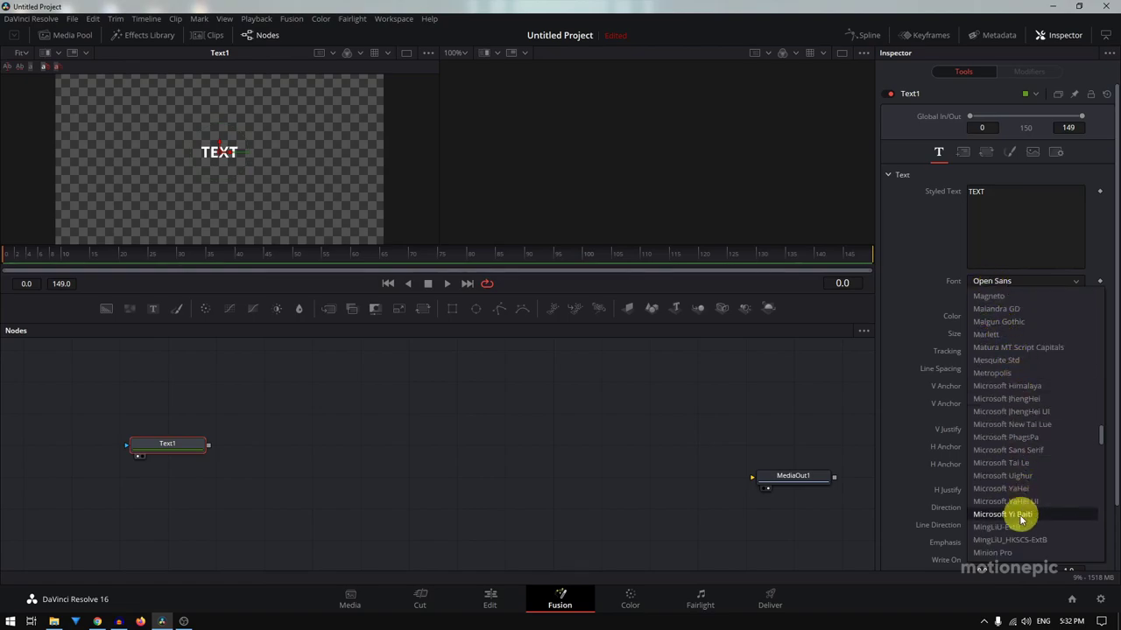
{"action": "scroll", "coordinate": [1021, 518], "scroll_direction": "down", "scroll_amount": 3}
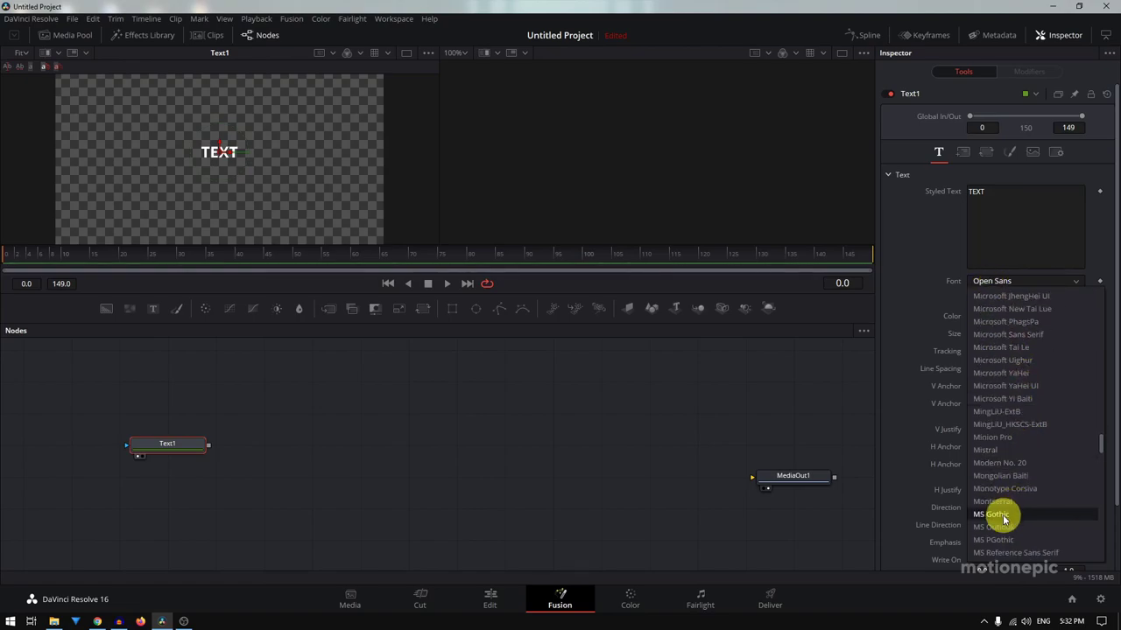
{"action": "scroll", "coordinate": [1000, 438], "scroll_direction": "down", "scroll_amount": 2}
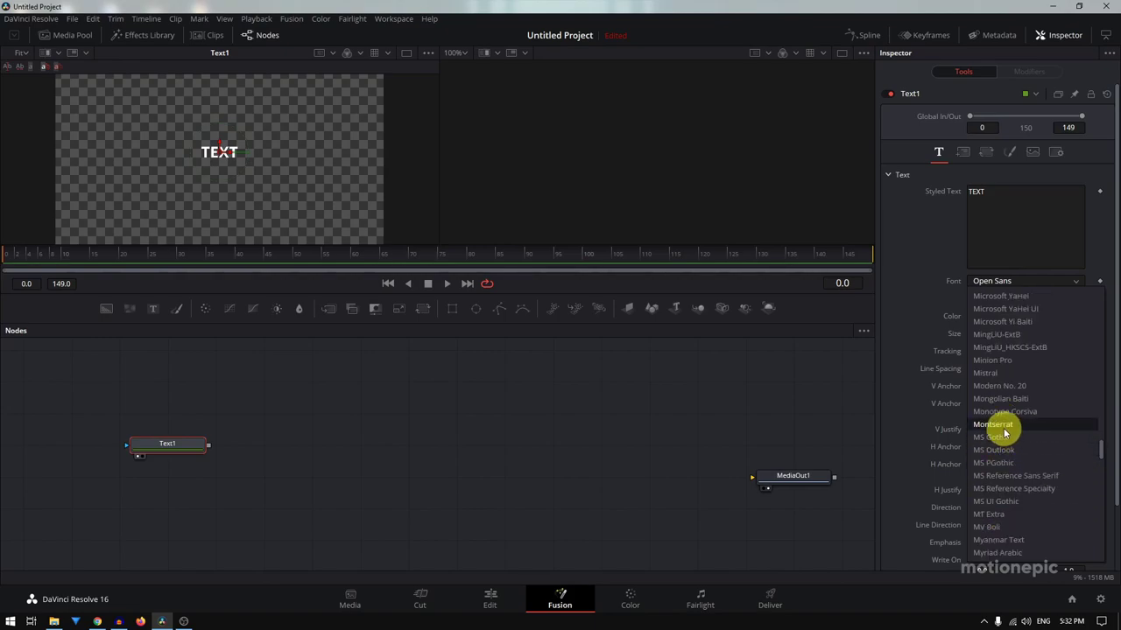
{"action": "left_click", "coordinate": [998, 425]}
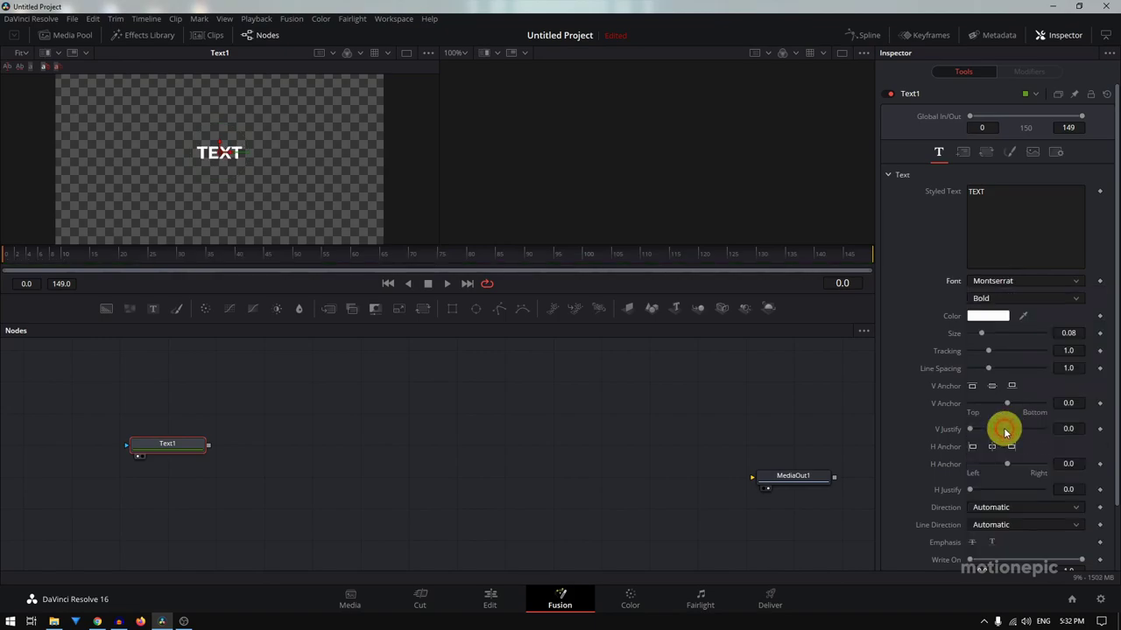
{"action": "left_click", "coordinate": [988, 301]}
{"action": "left_click", "coordinate": [985, 317]}
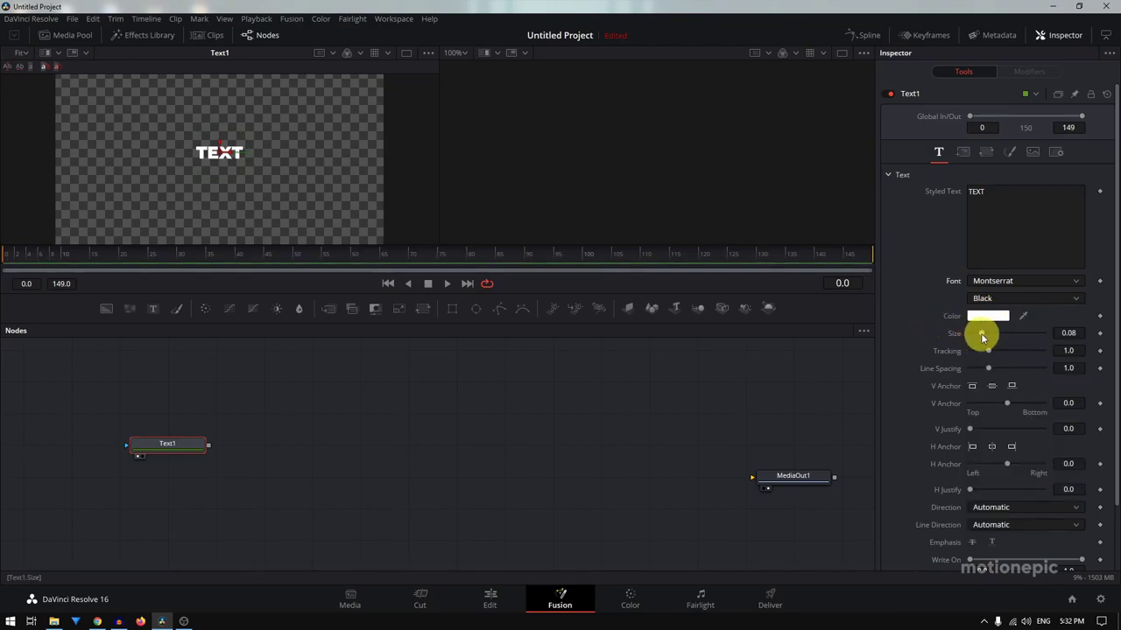
{"action": "left_click_drag", "start_coordinate": [982, 336], "coordinate": [1021, 341]}
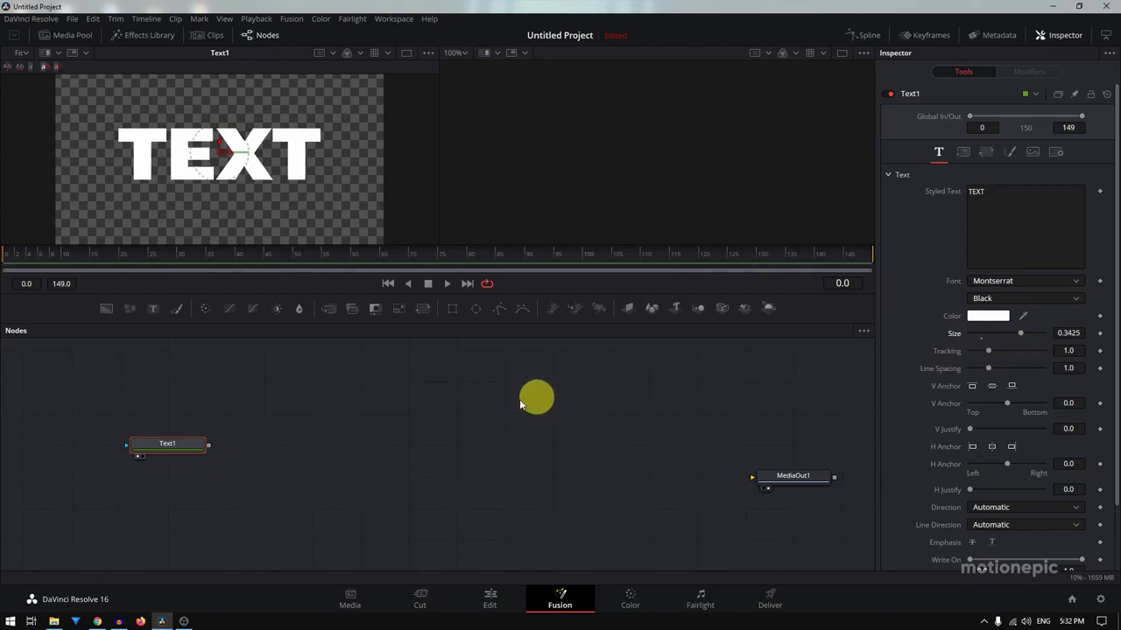
Rotate the text layout to 90 degrees around the Z axis
{"action": "left_click", "coordinate": [964, 154]}
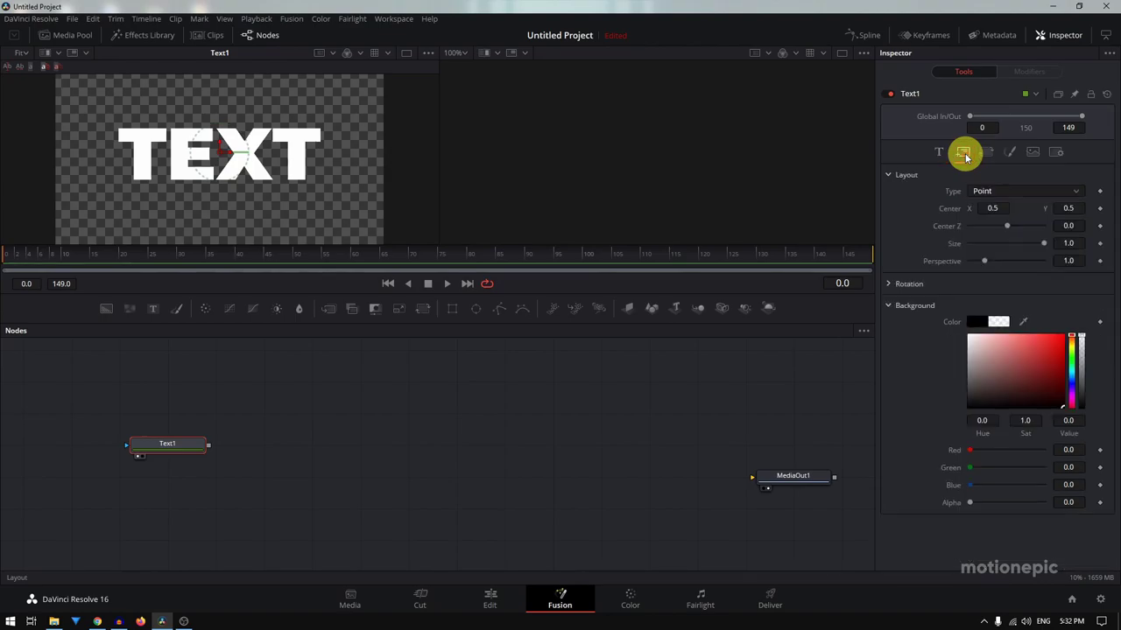
{"action": "left_click", "coordinate": [887, 283]}
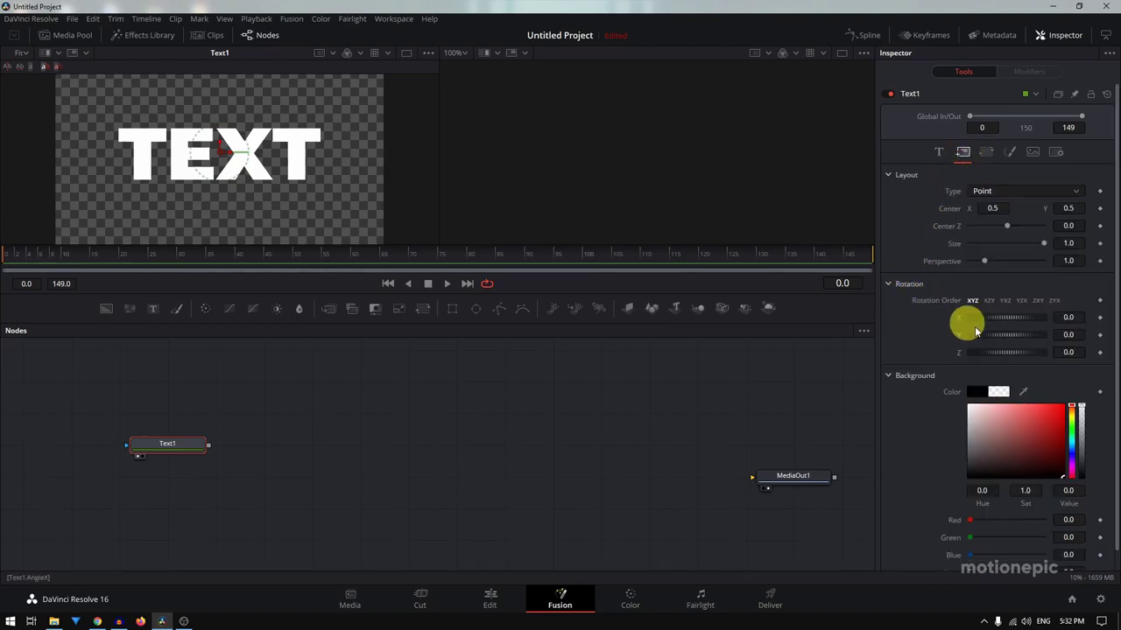
{"action": "left_click", "coordinate": [1073, 353]}
{"action": "type", "text": "90"}
{"action": "key", "text": "Return"}
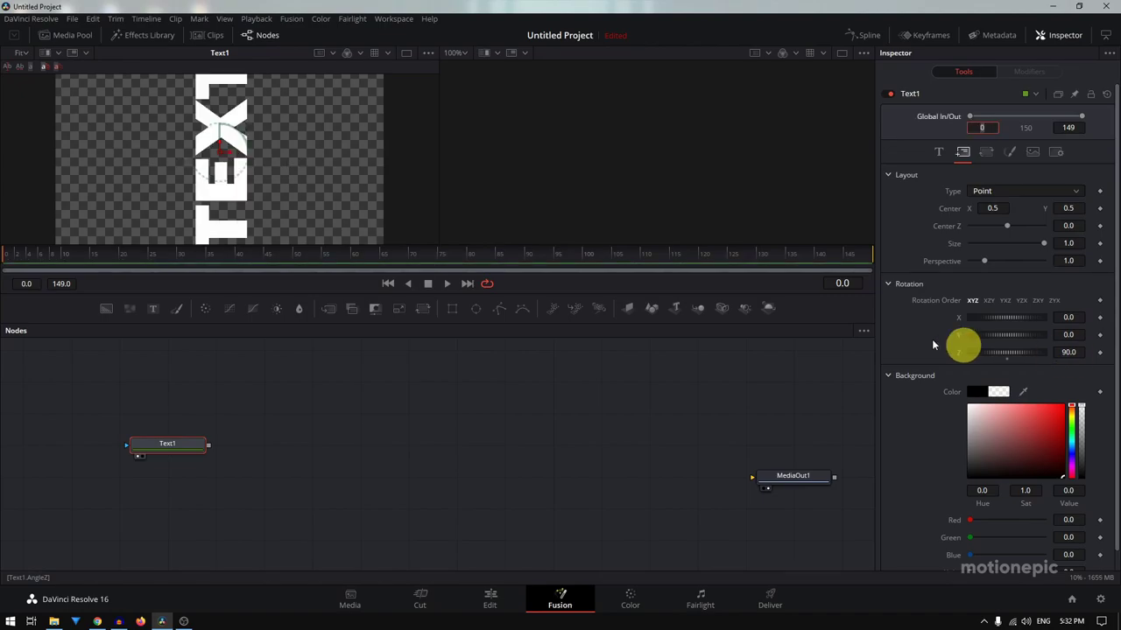
Reduce the size of the rotated text to 0.275 and fit the image in the viewer
{"action": "scroll", "coordinate": [249, 162], "scroll_direction": "down", "scroll_amount": 1}
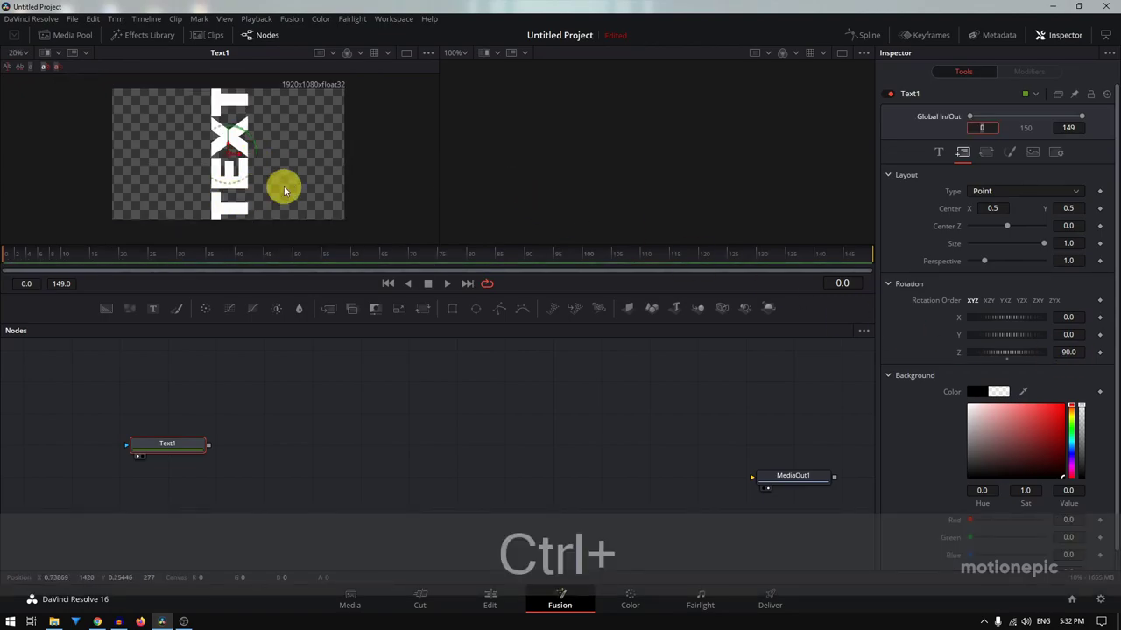
{"action": "left_click", "coordinate": [936, 156]}
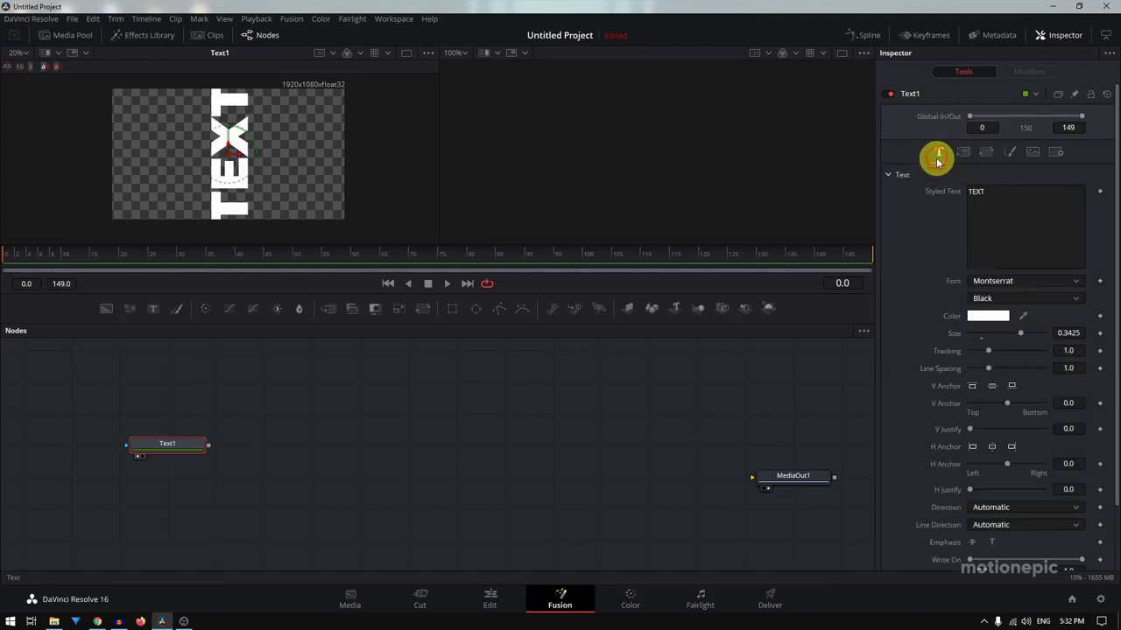
{"action": "left_click_drag", "start_coordinate": [1022, 338], "coordinate": [1011, 338]}
{"action": "key", "text": "ctrl+f"}
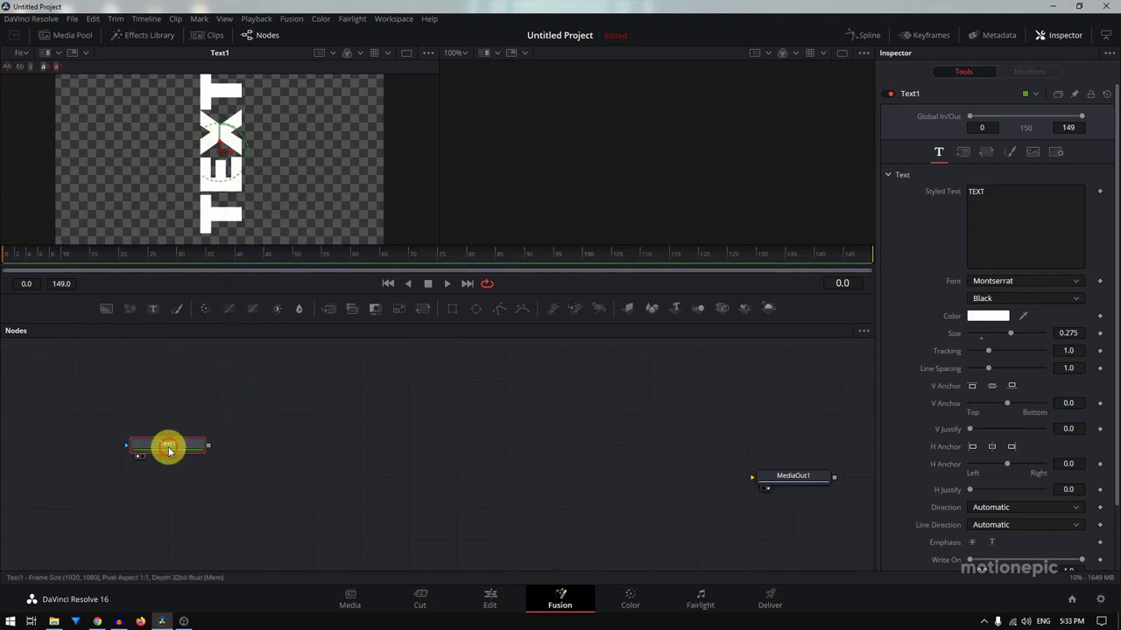
Add a Duplicate node after Text1 and show it in the second viewer
{"action": "key", "text": "shift+space"}
{"action": "type", "text": "D"}
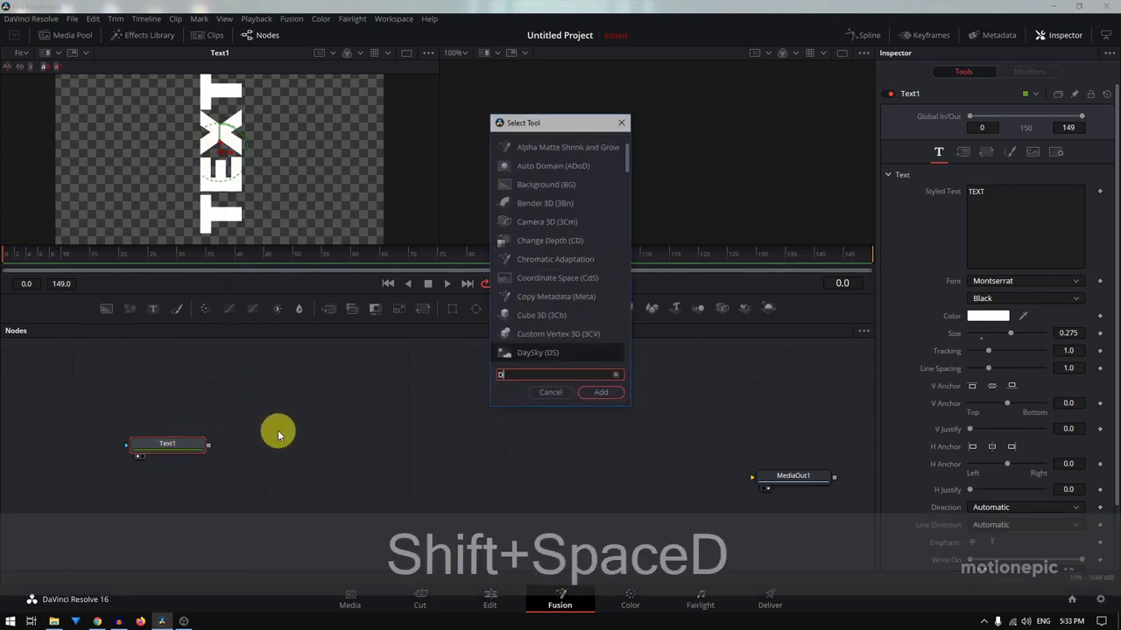
{"action": "type", "text": "UP"}
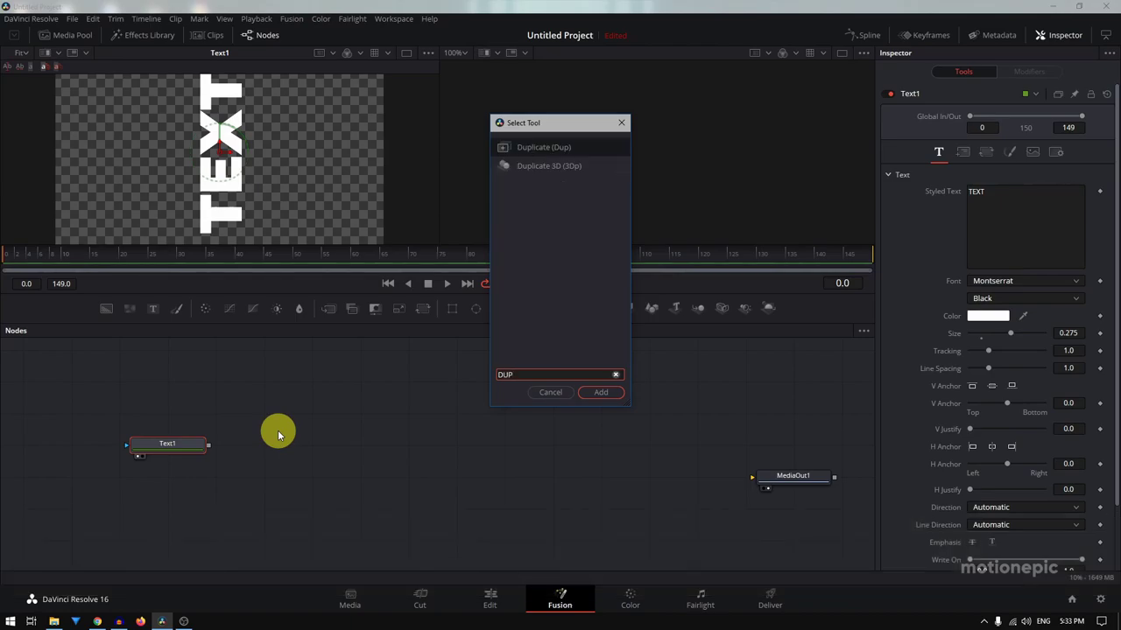
{"action": "left_click", "coordinate": [601, 392]}
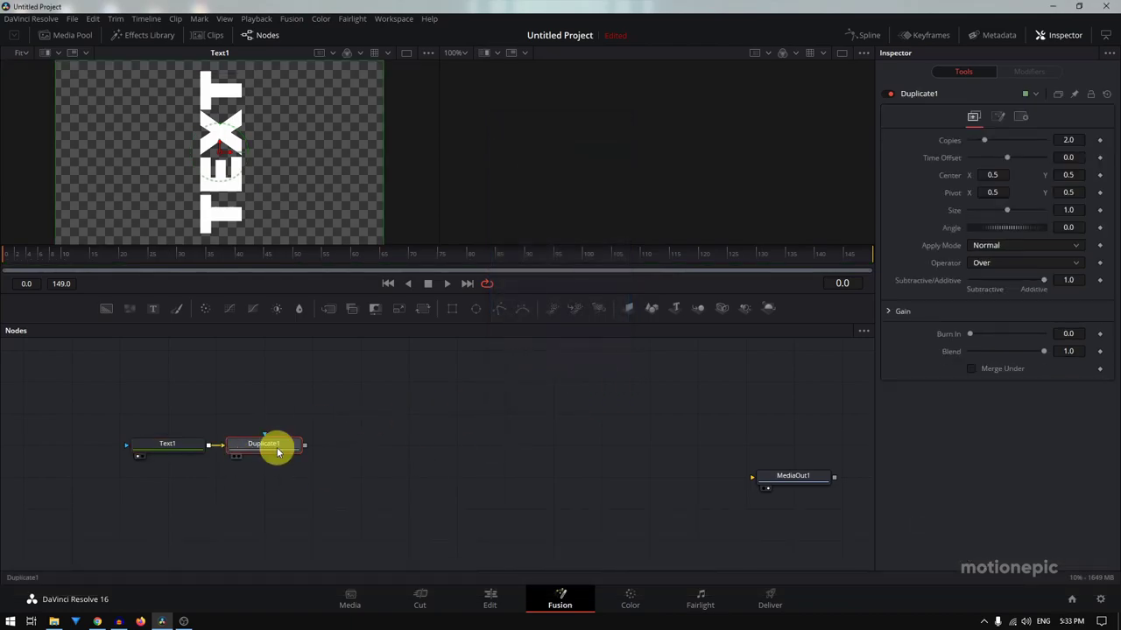
{"action": "left_click_drag", "start_coordinate": [270, 450], "coordinate": [642, 177]}
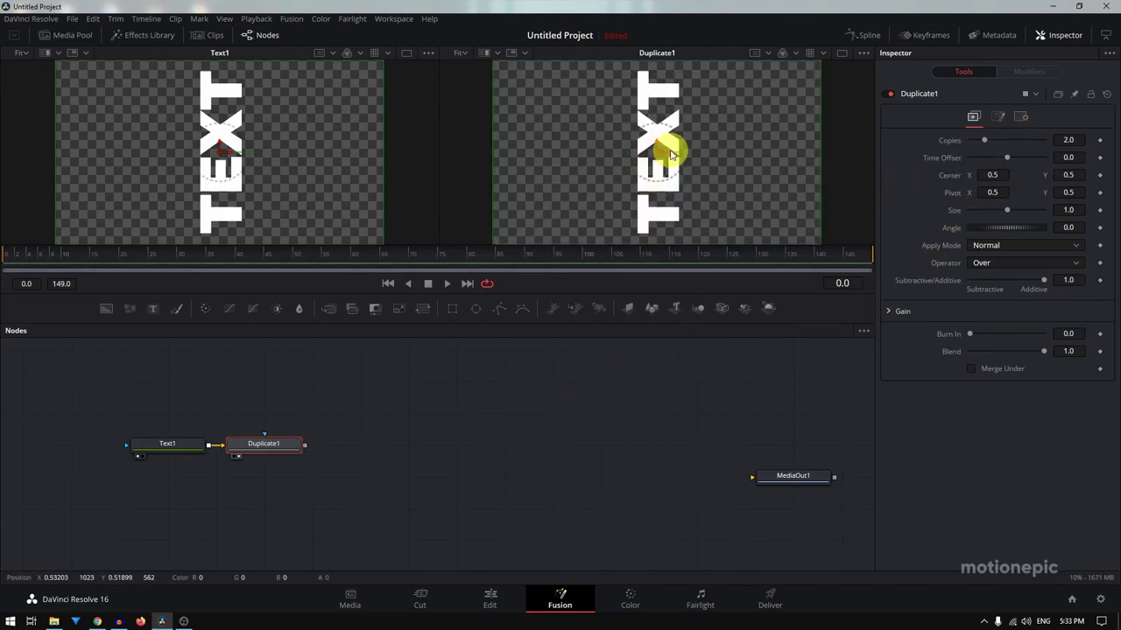
Offset the duplicated text horizontally to a Center X of about 0.365 and set Copies to 4
{"action": "left_click_drag", "start_coordinate": [667, 154], "coordinate": [623, 150]}
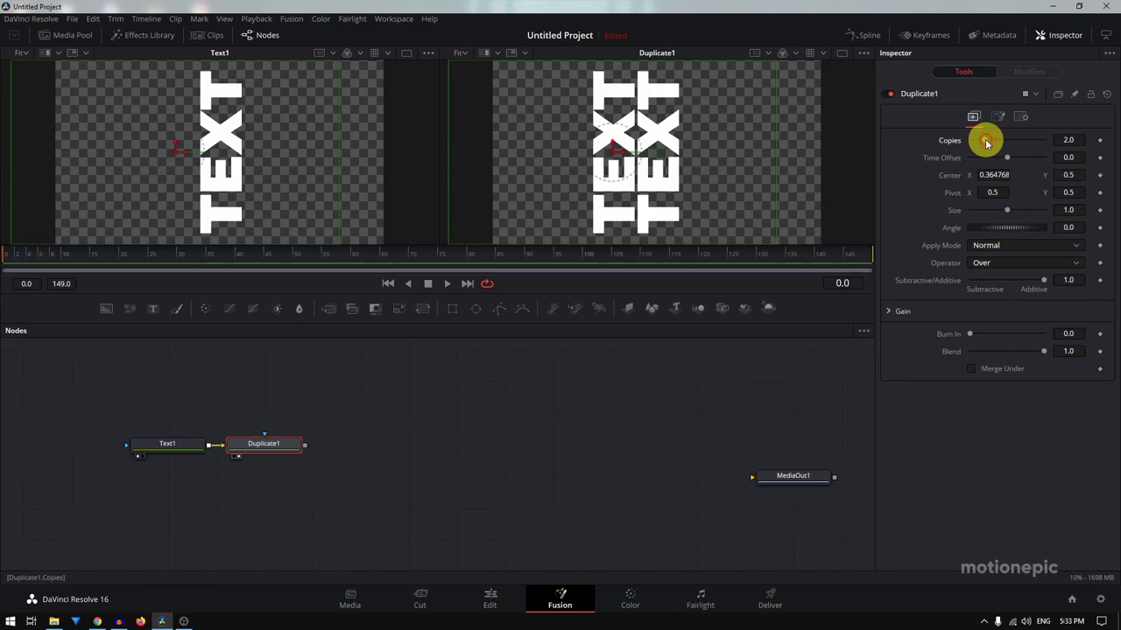
{"action": "left_click_drag", "start_coordinate": [986, 142], "coordinate": [1050, 150]}
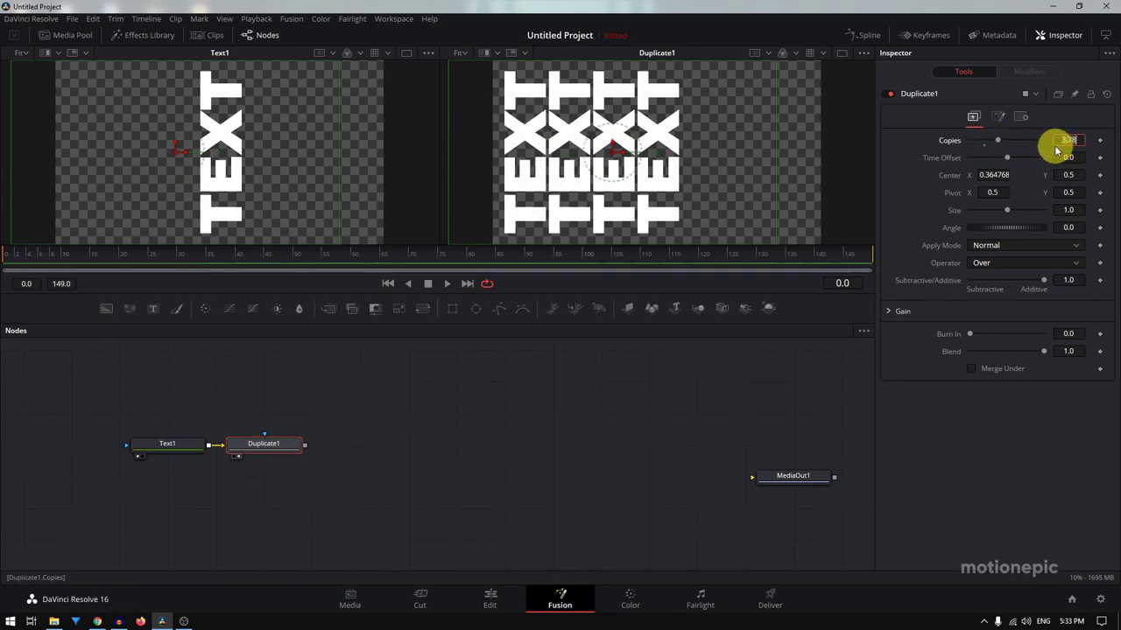
{"action": "key", "text": "Return"}
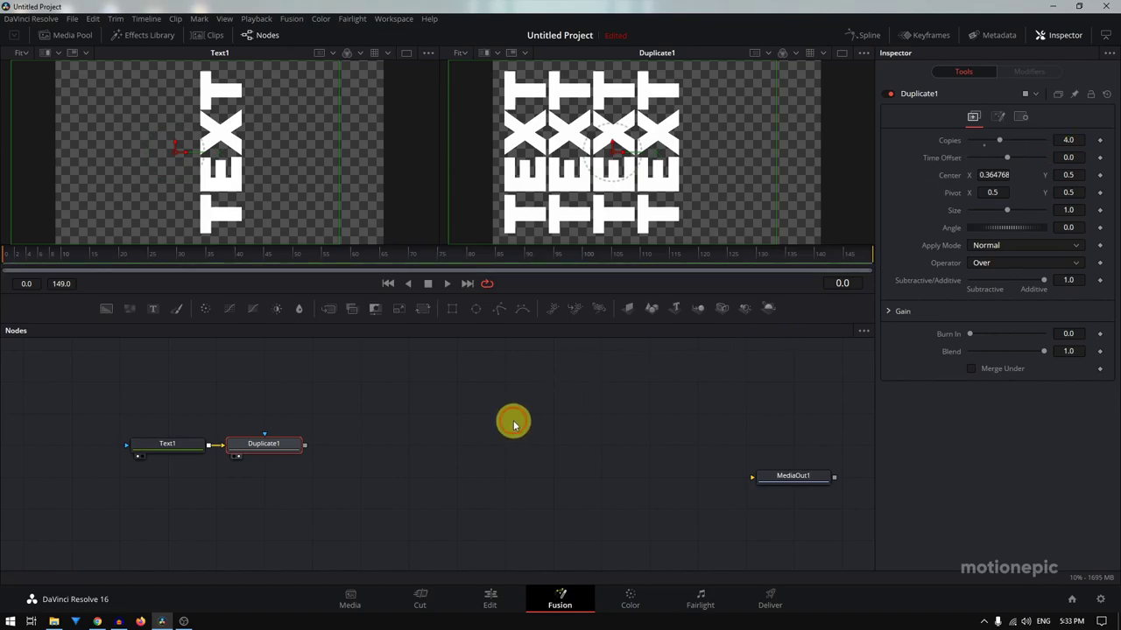
{"action": "left_click", "coordinate": [550, 398]}
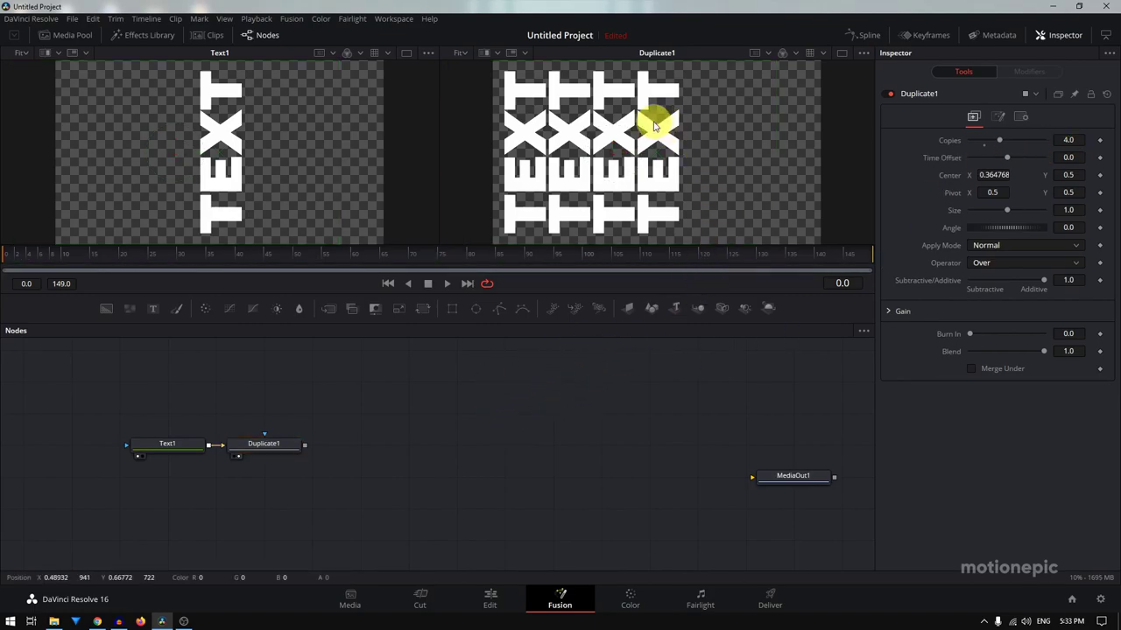
Add a second Duplicate node after Duplicate1 and show it in the second viewer
{"action": "left_click", "coordinate": [281, 452]}
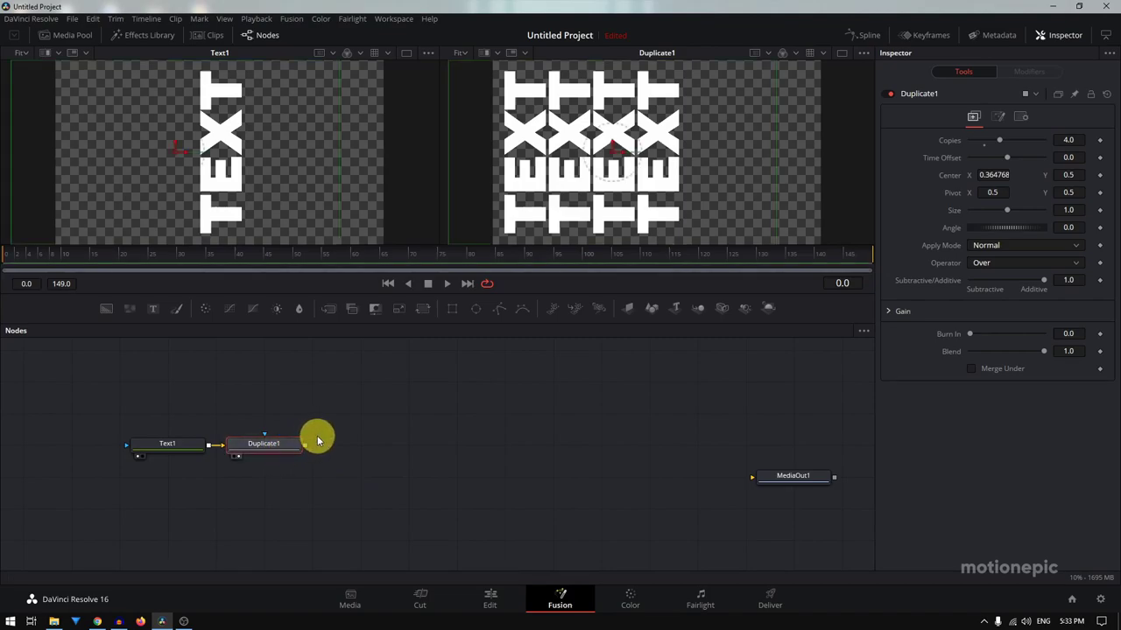
{"action": "key", "text": "shift+space"}
{"action": "type", "text": "DUP"}
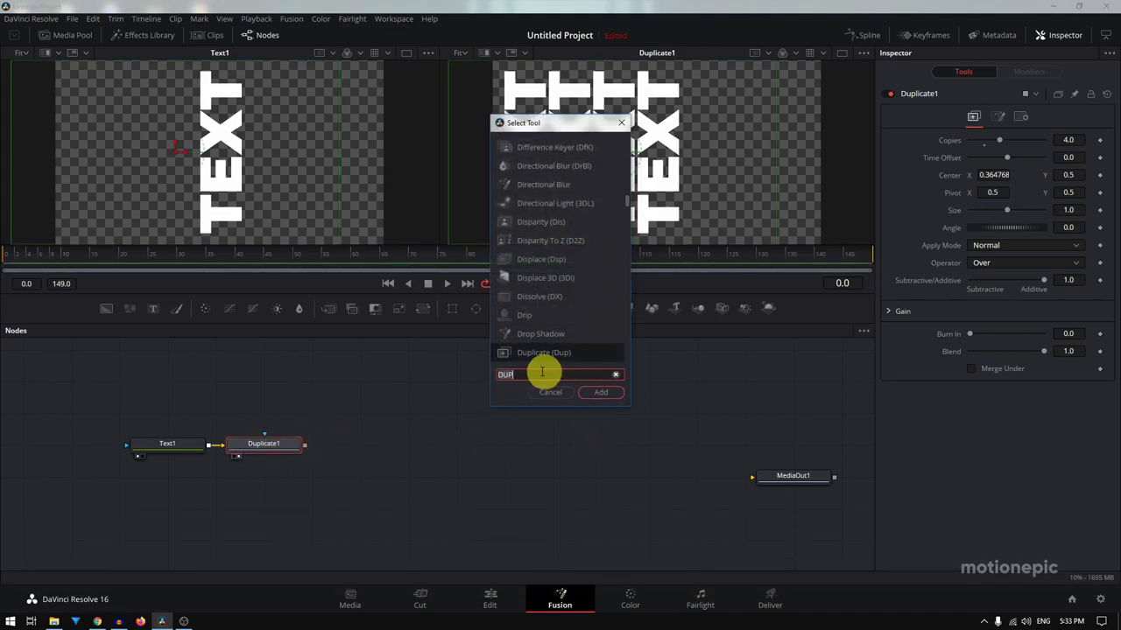
{"action": "left_click", "coordinate": [587, 394]}
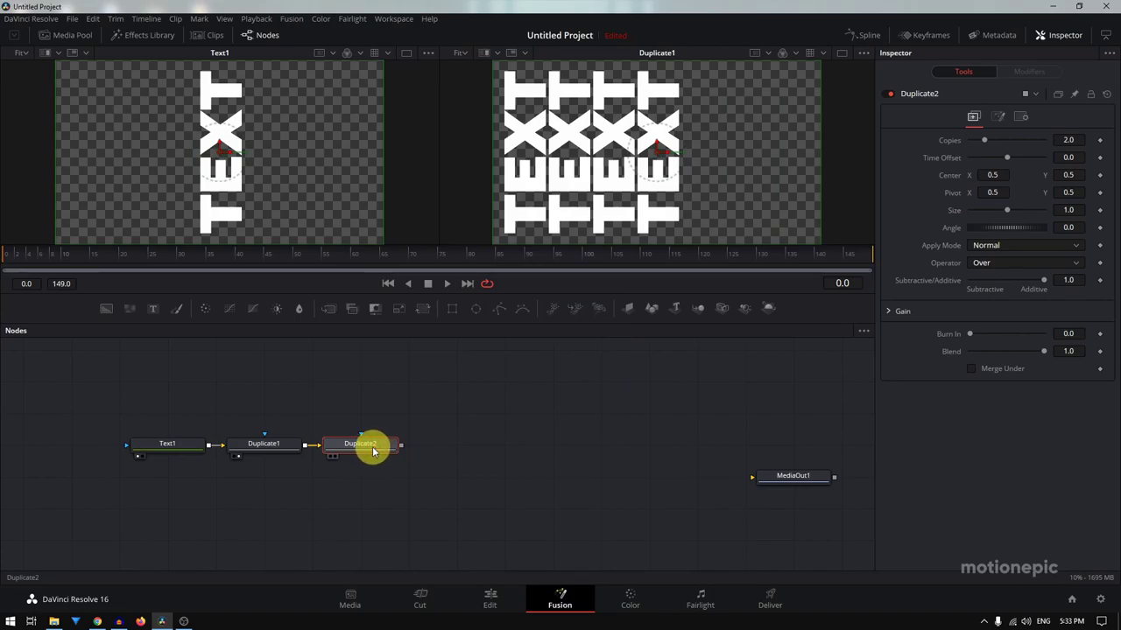
{"action": "mouse_move", "coordinate": [373, 452]}
{"action": "left_mouse_down"}
{"action": "mouse_move", "coordinate": [458, 348]}
{"action": "mouse_move", "coordinate": [373, 448]}
{"action": "left_mouse_up"}
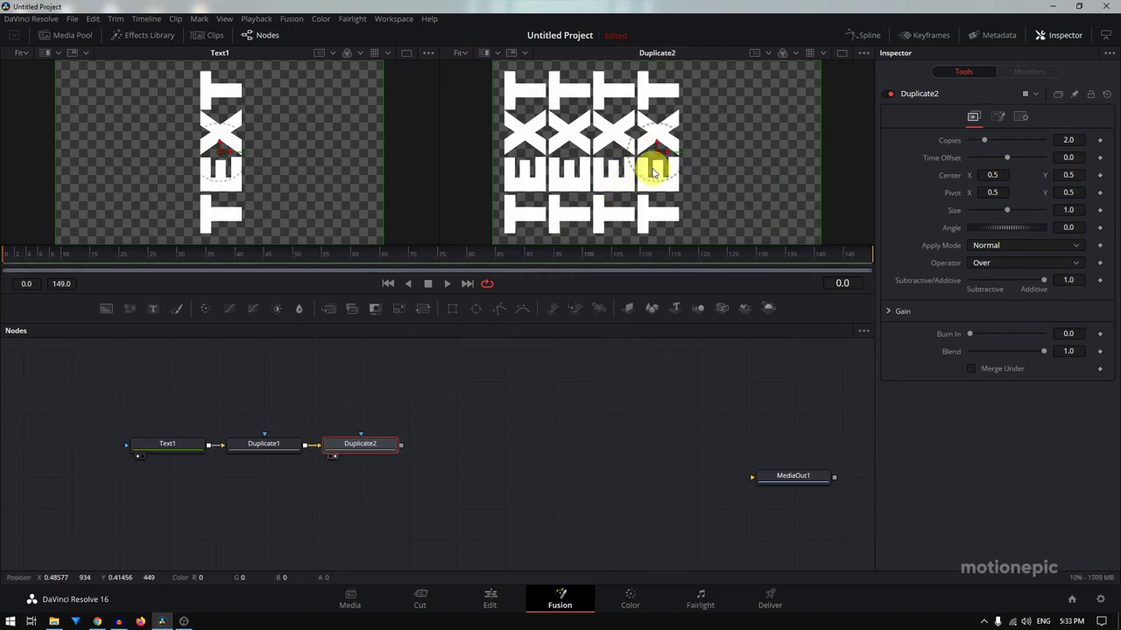
Offset the second Duplicate node horizontally to a Center X of about 1.042, continuing the row of vertical text
{"action": "left_click_drag", "start_coordinate": [665, 155], "coordinate": [845, 179]}
{"action": "left_click", "coordinate": [501, 389]}
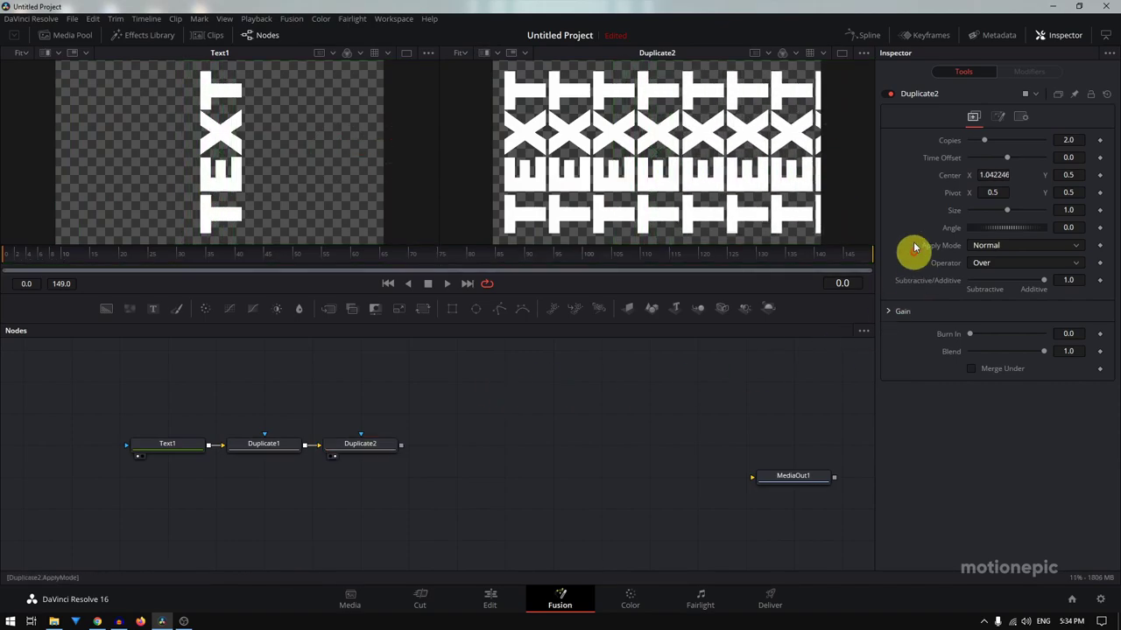
Move the second Duplicate node's offset back to a Center X of about 0.906 so the text row is evenly spaced
{"action": "scroll", "coordinate": [834, 145], "scroll_direction": "up", "scroll_amount": 2, "text": "ctrl"}
{"action": "scroll", "coordinate": [819, 145], "scroll_direction": "down", "scroll_amount": 3, "text": "ctrl"}
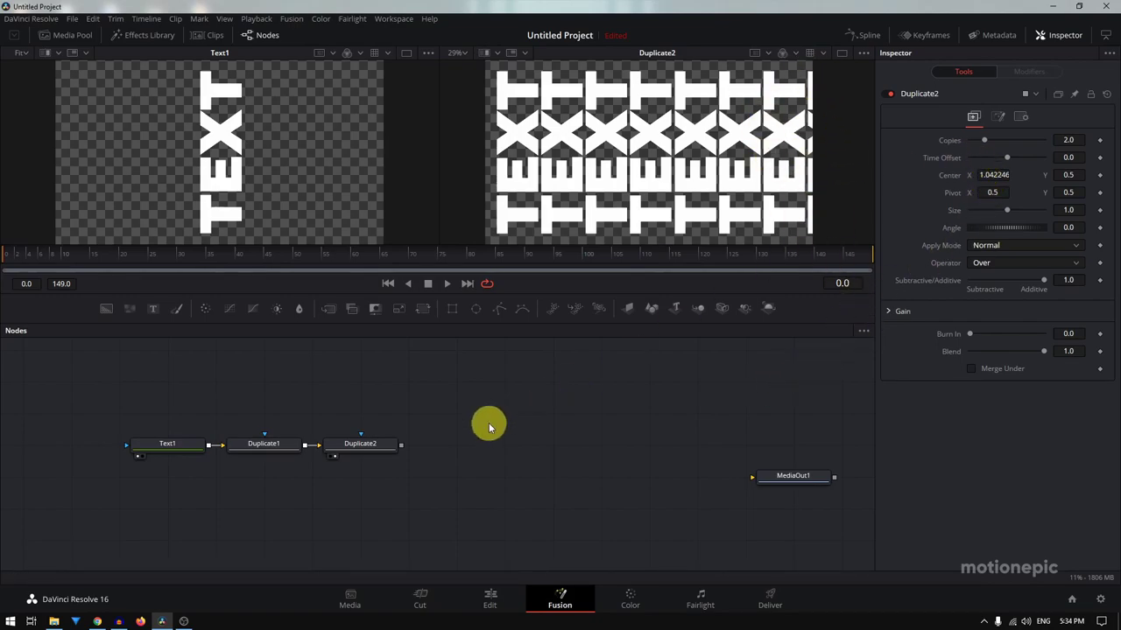
{"action": "left_click", "coordinate": [363, 443]}
{"action": "key", "text": "ctrl+z"}
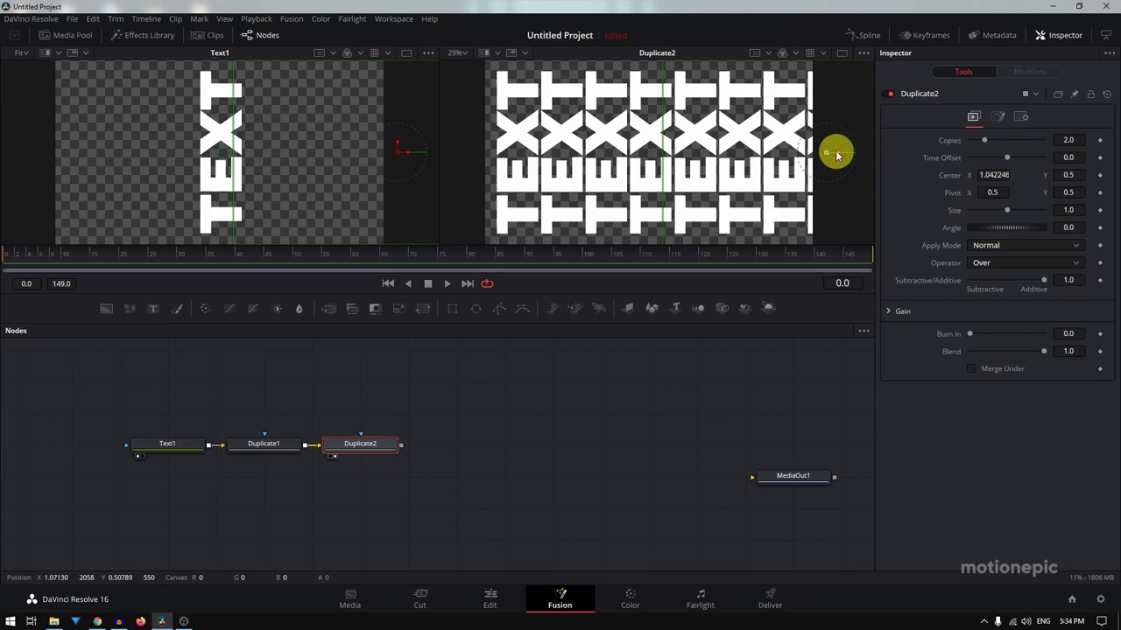
{"action": "left_click_drag", "start_coordinate": [836, 155], "coordinate": [792, 153]}
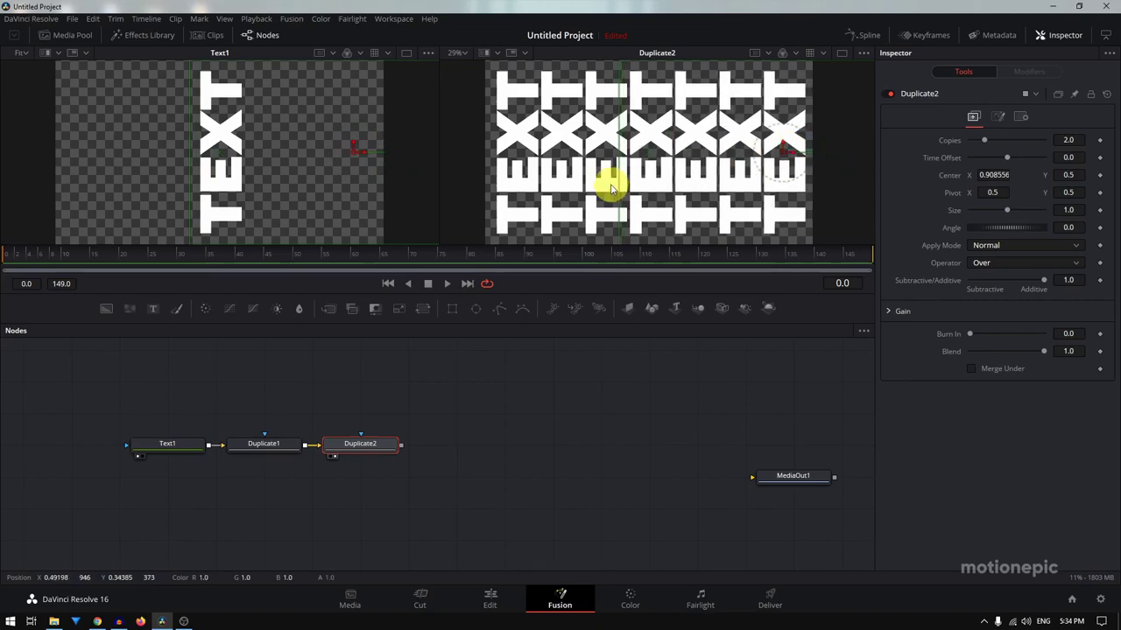
{"action": "scroll", "coordinate": [613, 179], "scroll_direction": "up", "scroll_amount": 5}
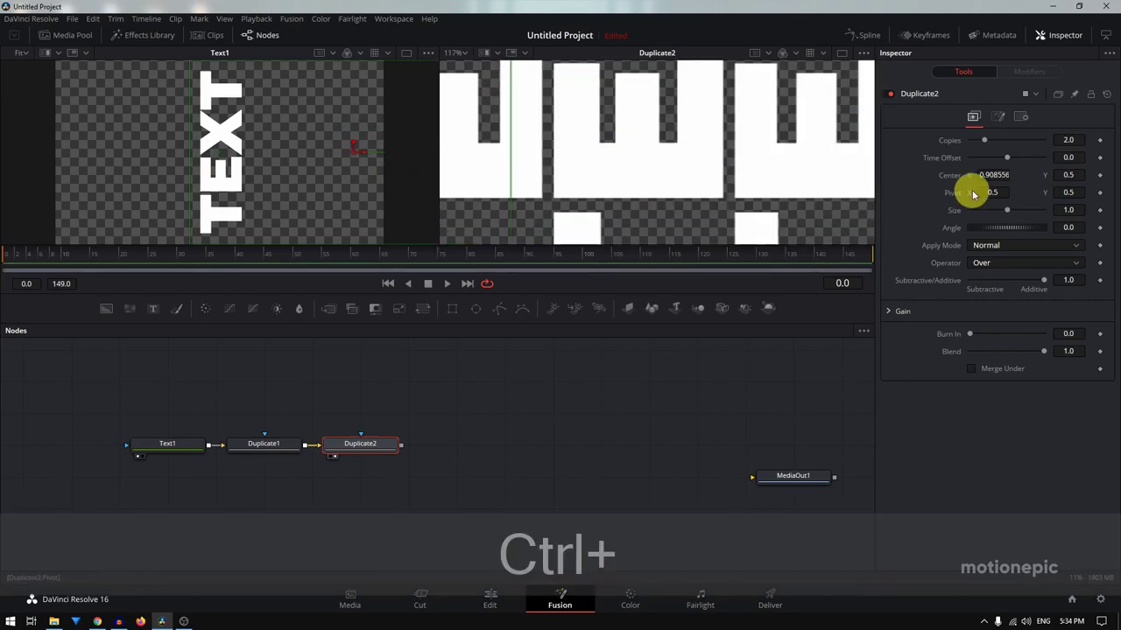
{"action": "scroll", "coordinate": [612, 158], "scroll_direction": "down", "scroll_amount": 5}
{"action": "left_click", "coordinate": [473, 480]}
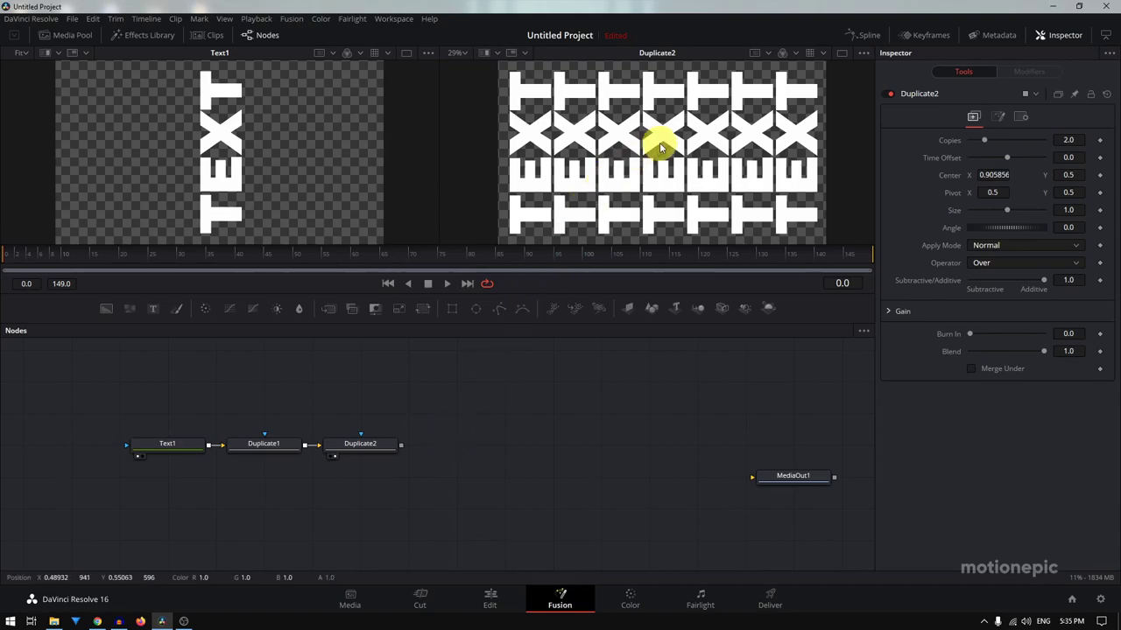
Add a Shape 3D node after Duplicate2
{"action": "left_click", "coordinate": [385, 451]}
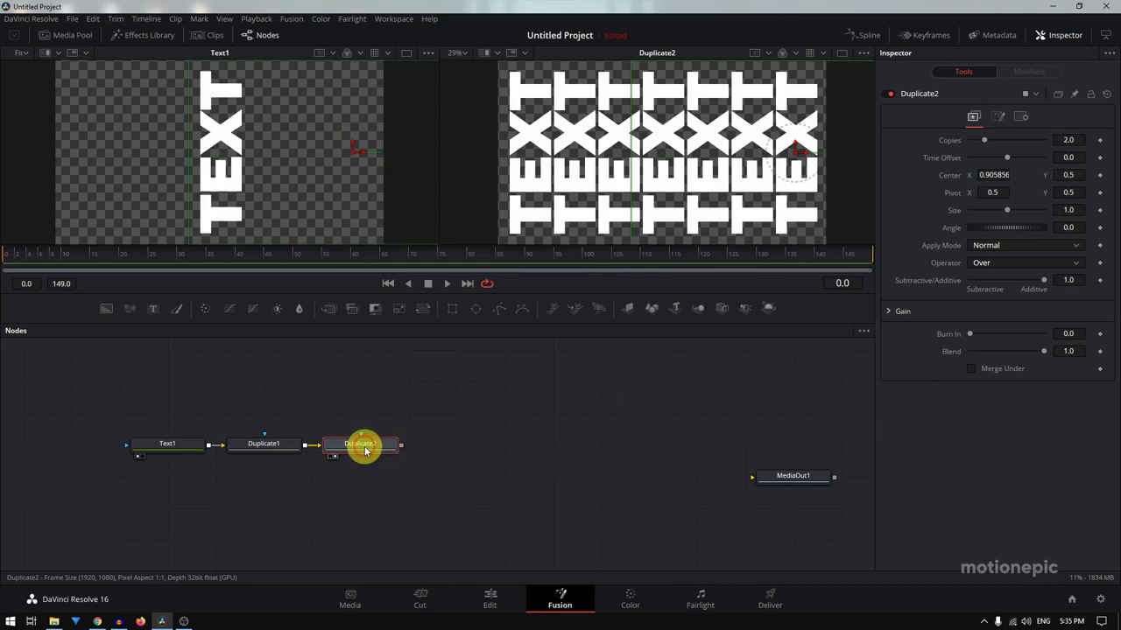
{"action": "key", "text": "shift+space"}
{"action": "type", "text": "DUP"}
{"action": "key", "text": "BackSpace"}
{"action": "key", "text": "BackSpace"}
{"action": "key", "text": "BackSpace"}
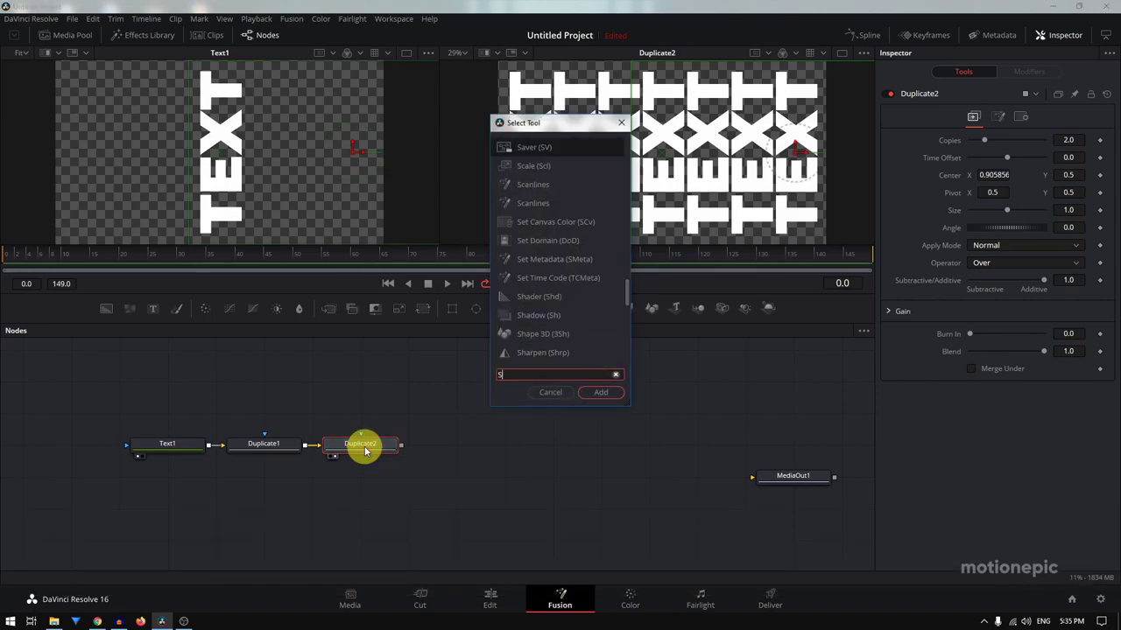
{"action": "type", "text": "SHA"}
{"action": "left_click", "coordinate": [539, 239]}
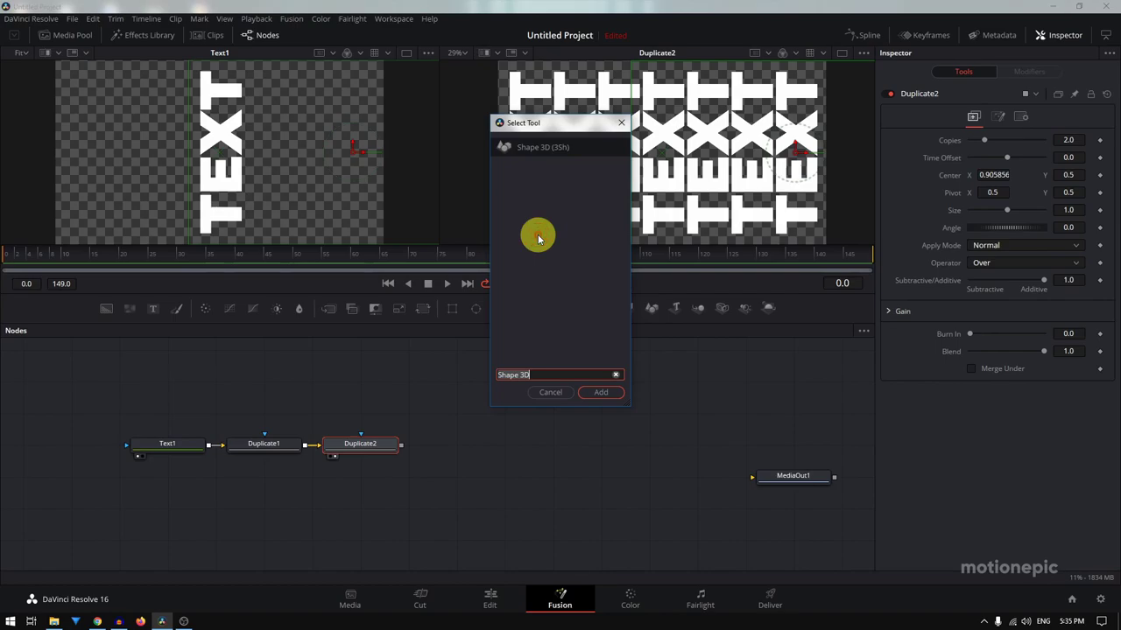
{"action": "left_click", "coordinate": [607, 394]}
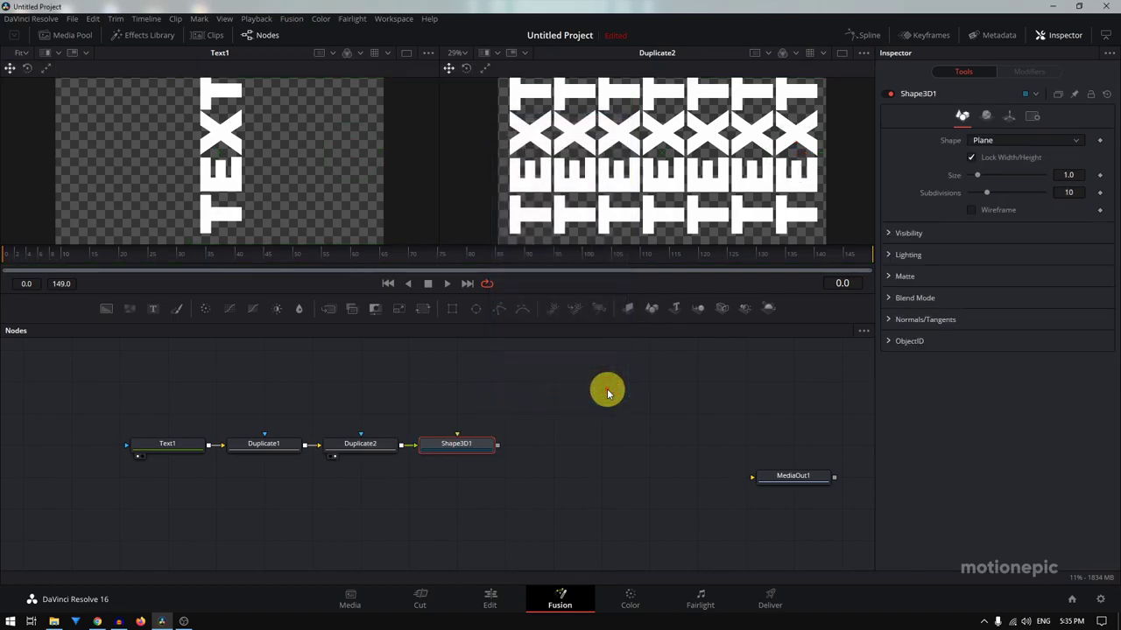
Add a Spot Light after the Shape 3D node, and show the Shape 3D node in the first viewer
{"action": "left_click", "coordinate": [463, 446]}
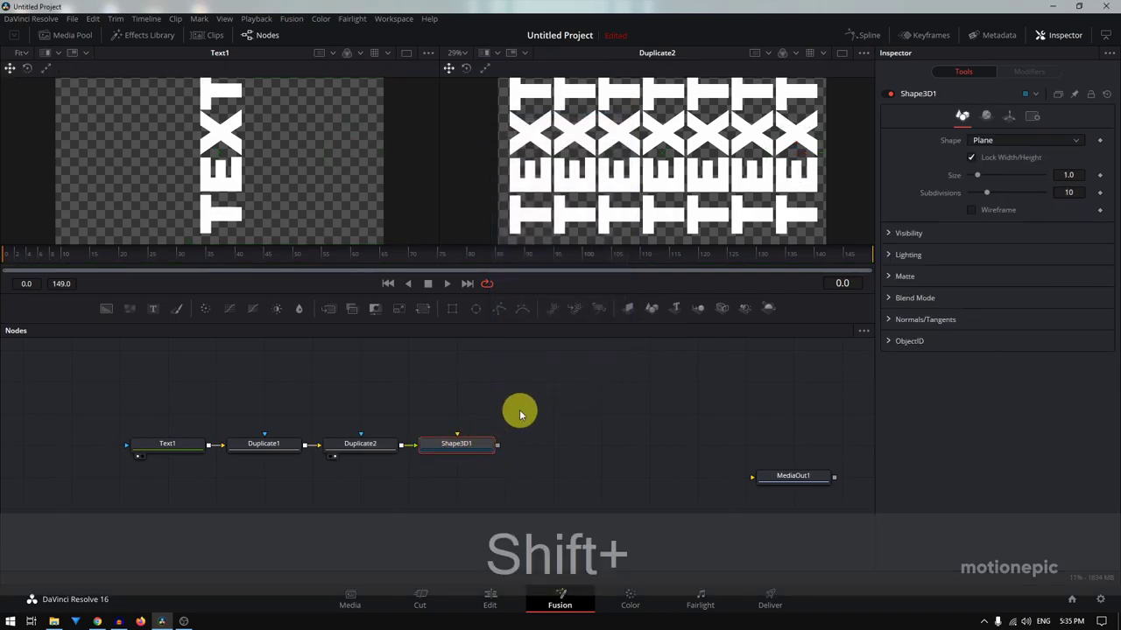
{"action": "key", "text": "shift+space"}
{"action": "type", "text": "SPOT"}
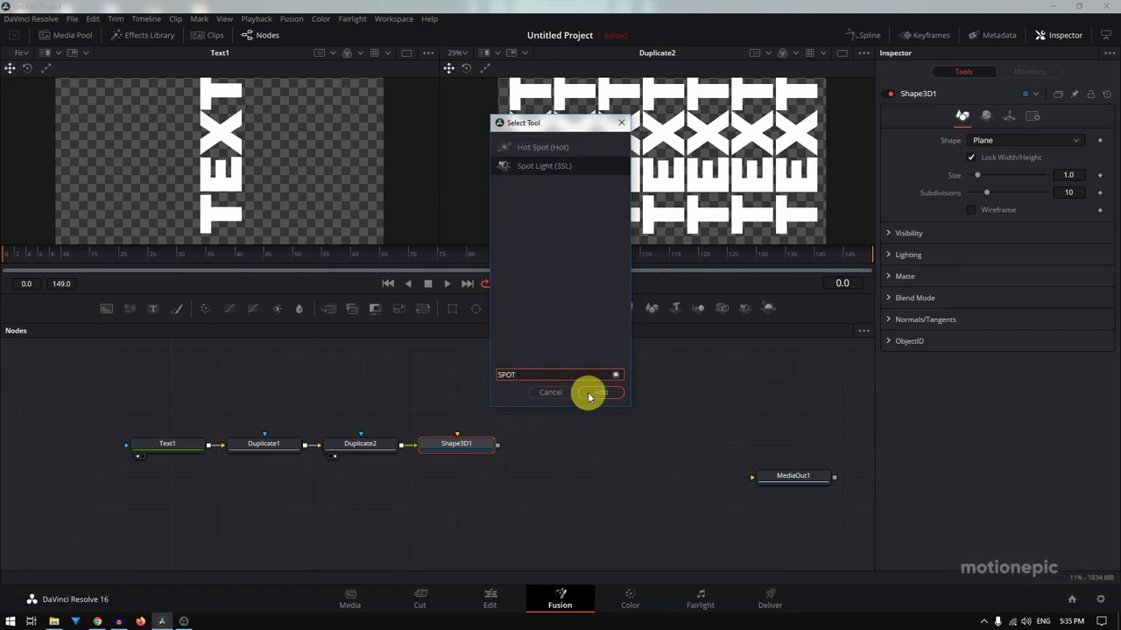
{"action": "left_click", "coordinate": [595, 393]}
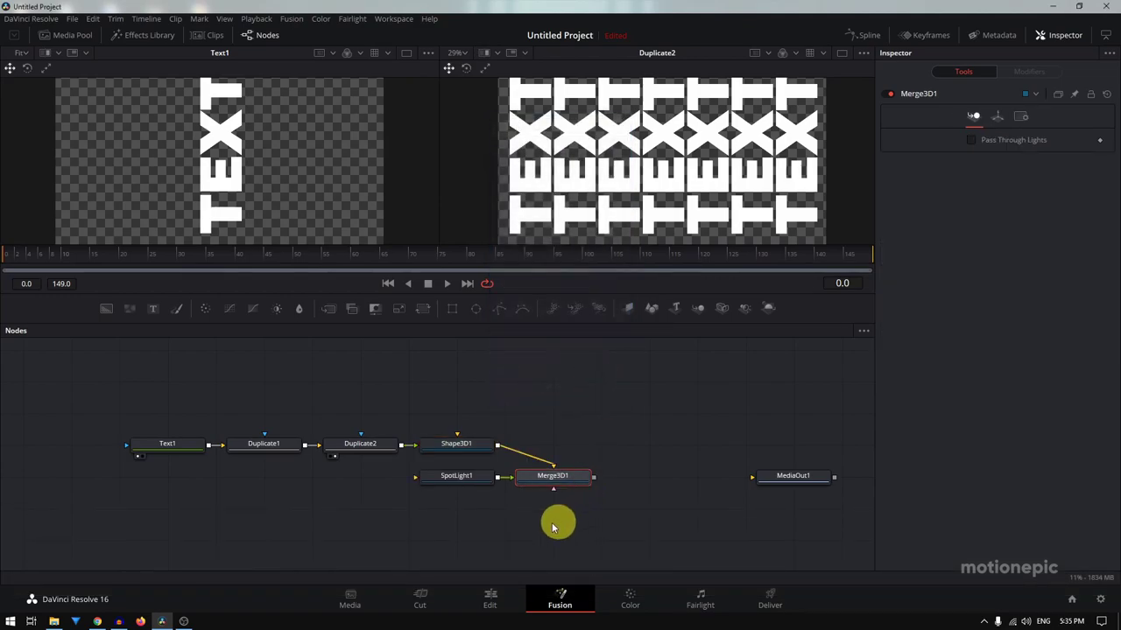
{"action": "left_click", "coordinate": [464, 448]}
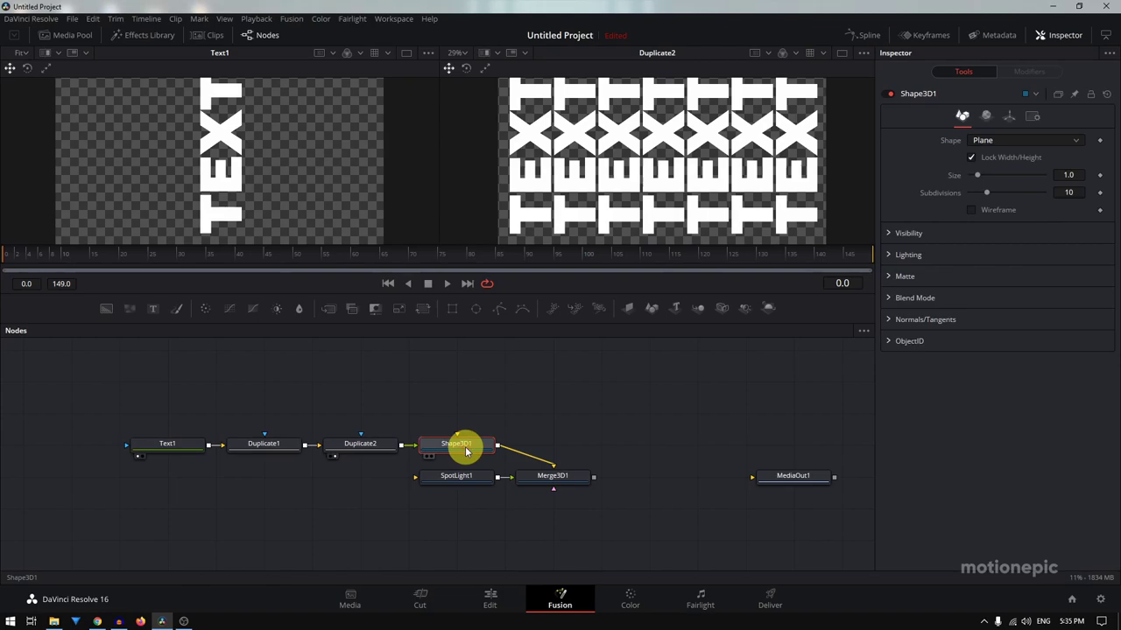
{"action": "left_click_drag", "start_coordinate": [464, 448], "coordinate": [270, 143]}
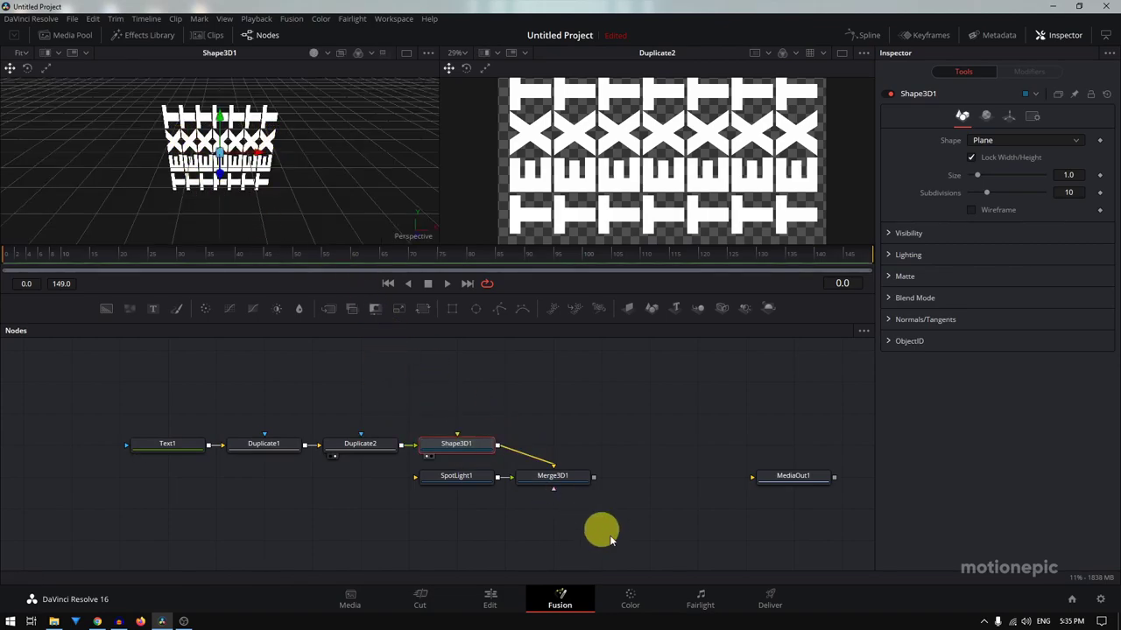
Add a Renderer 3D node after Merge3D1 and show it in the second viewer
{"action": "left_click", "coordinate": [566, 484]}
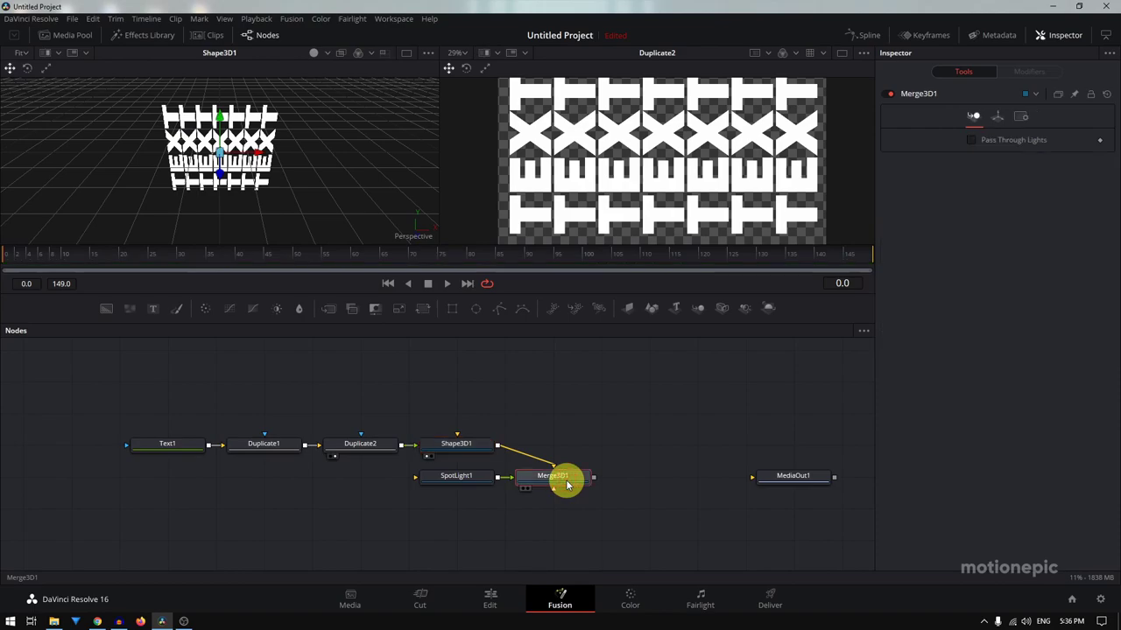
{"action": "key", "text": "shift+space"}
{"action": "type", "text": "SPOT"}
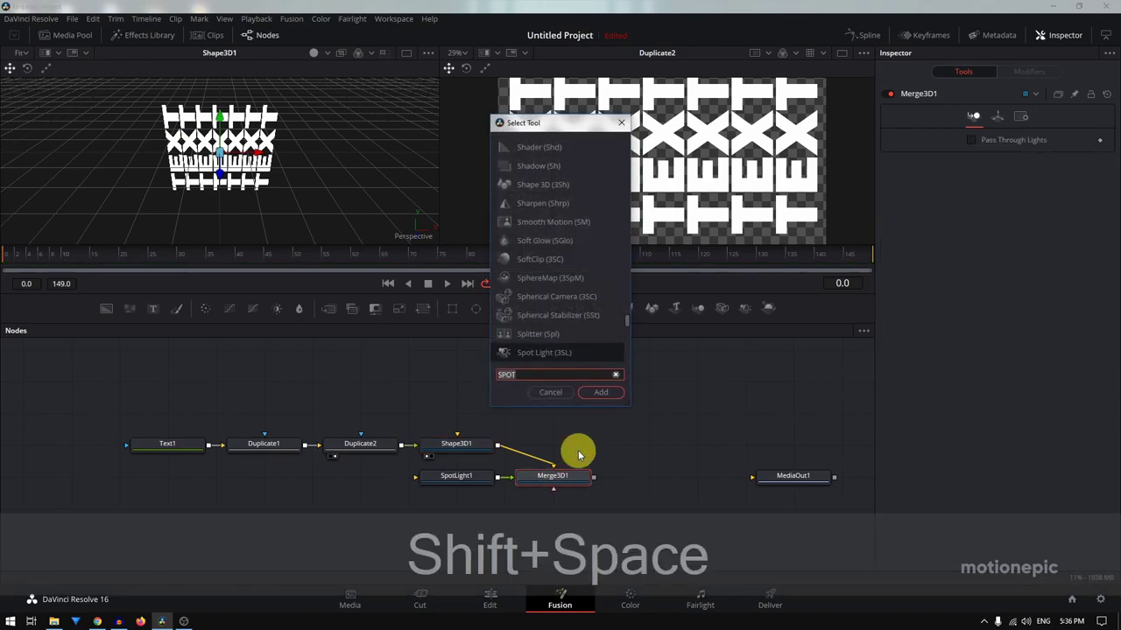
{"action": "key", "text": "BackSpace"}
{"action": "key", "text": "BackSpace"}
{"action": "key", "text": "BackSpace"}
{"action": "key", "text": "BackSpace"}
{"action": "type", "text": "REND"}
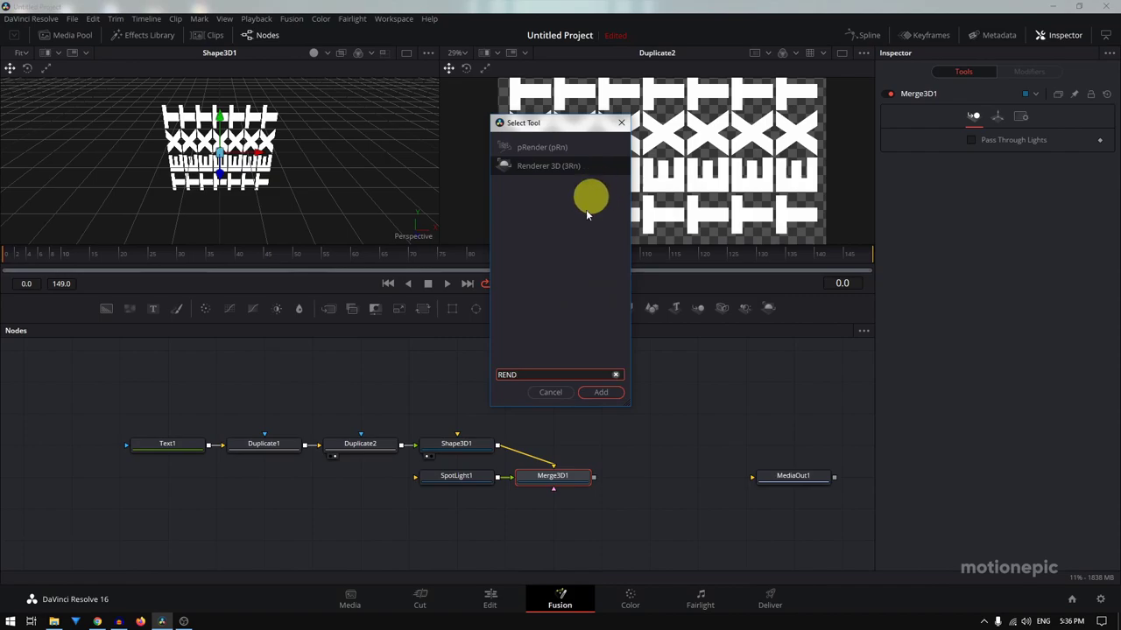
{"action": "left_click", "coordinate": [608, 394]}
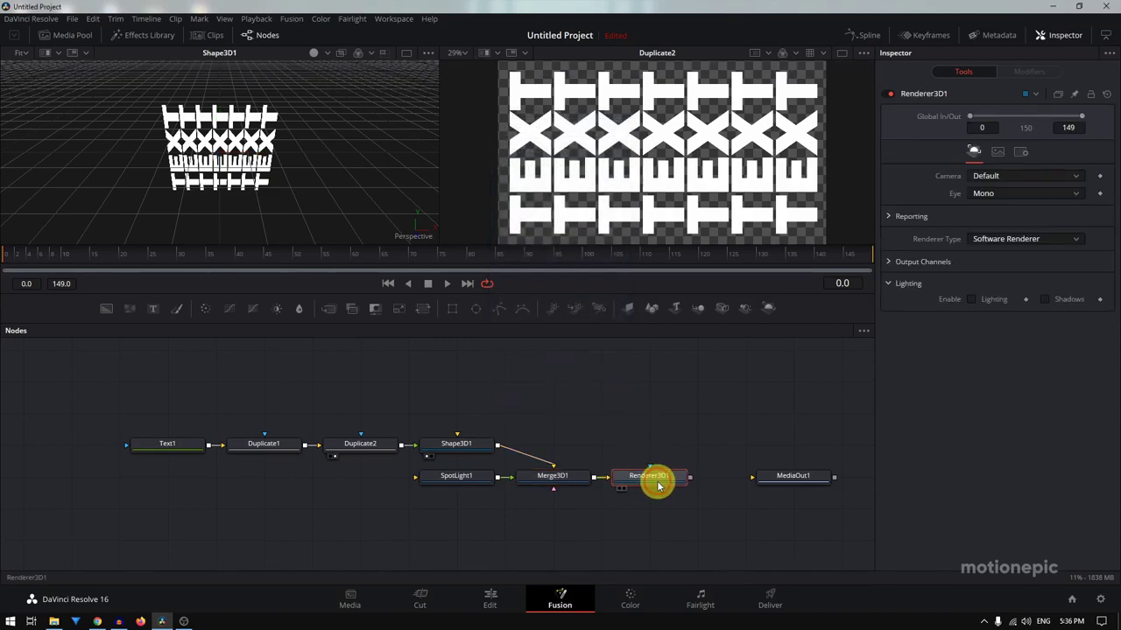
{"action": "key", "text": "2"}
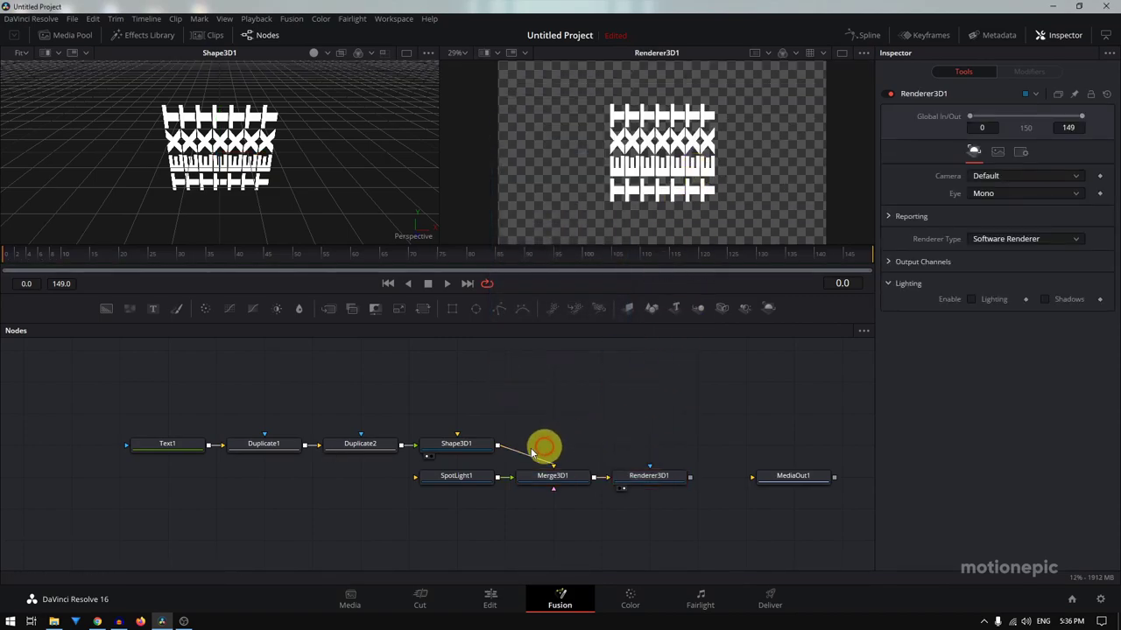
Change the Shape 3D node's shape to Cylinder so the text wraps around it
{"action": "left_click", "coordinate": [466, 451]}
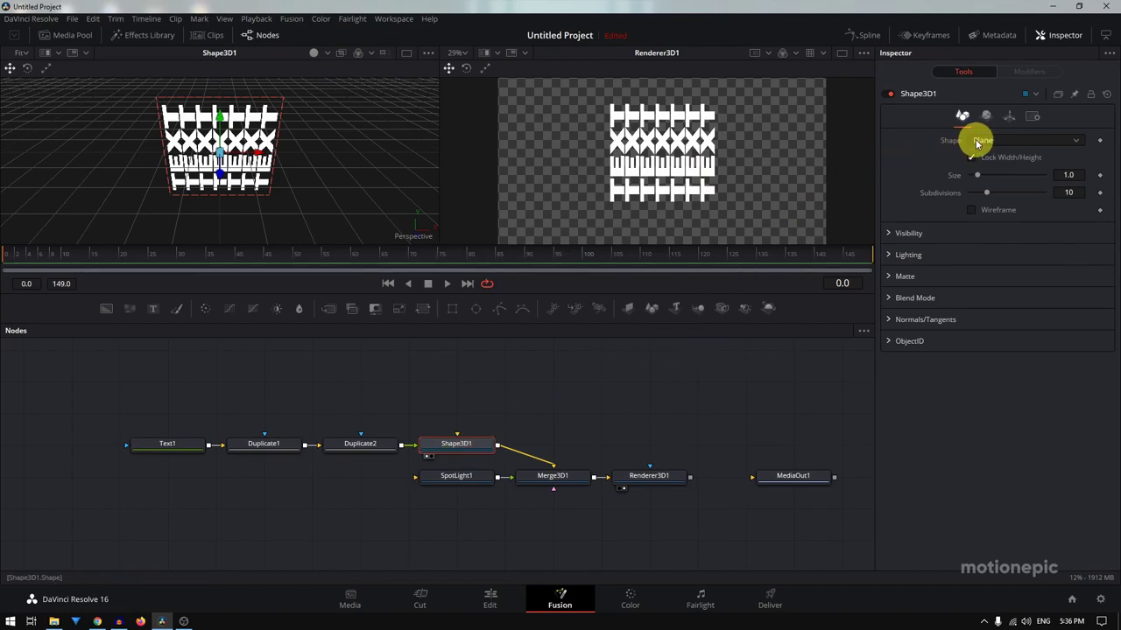
{"action": "left_click", "coordinate": [977, 141]}
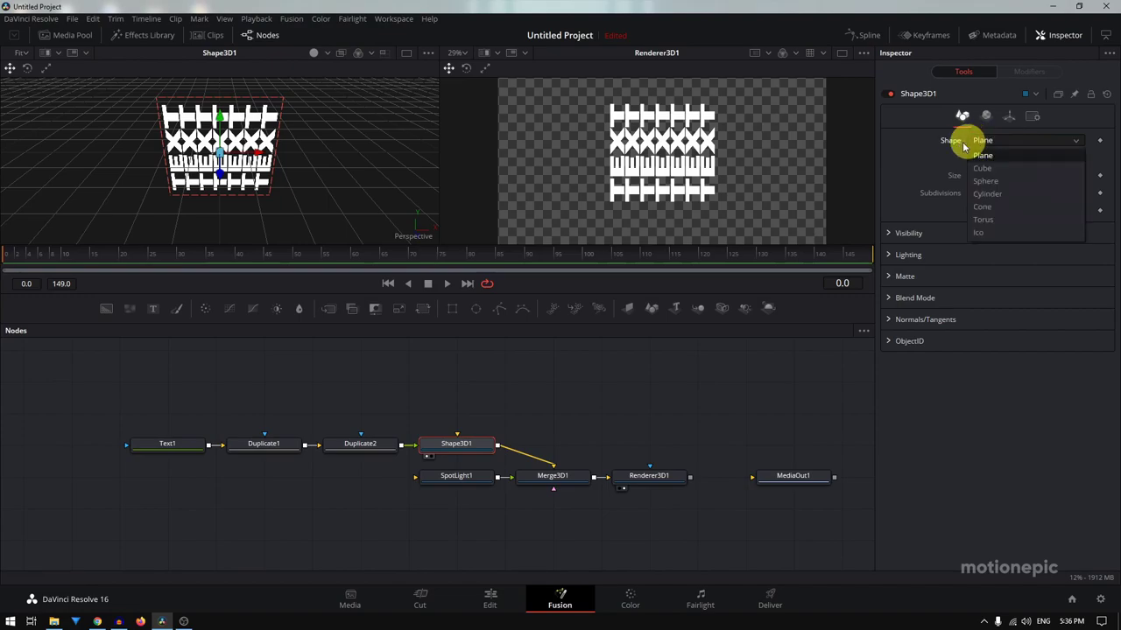
{"action": "left_click", "coordinate": [982, 196]}
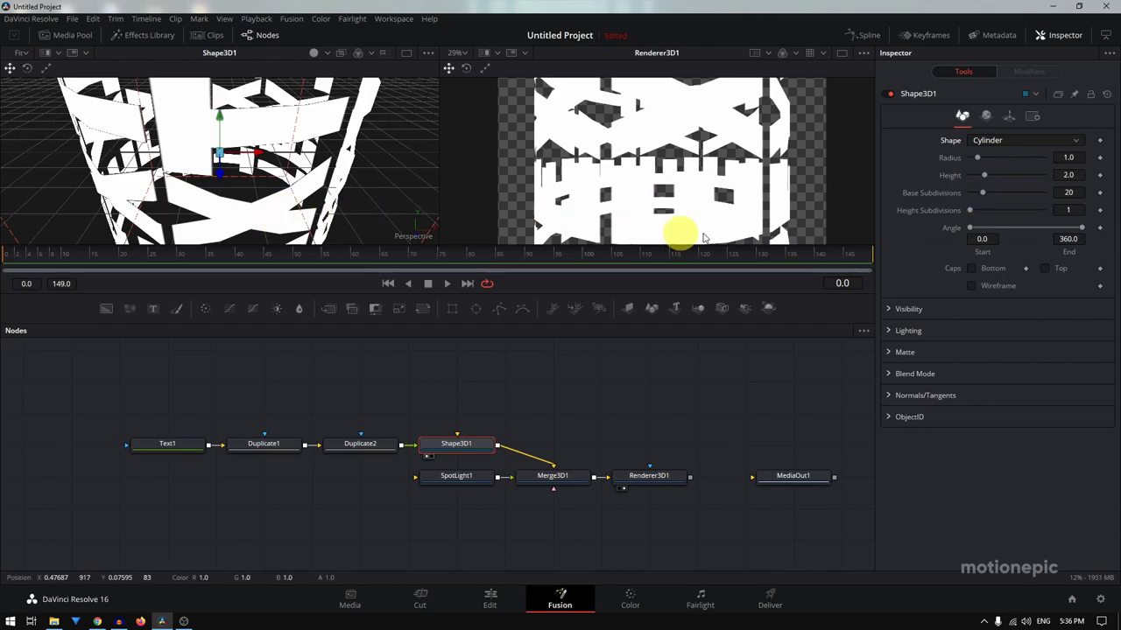
{"action": "left_click", "coordinate": [1004, 141]}
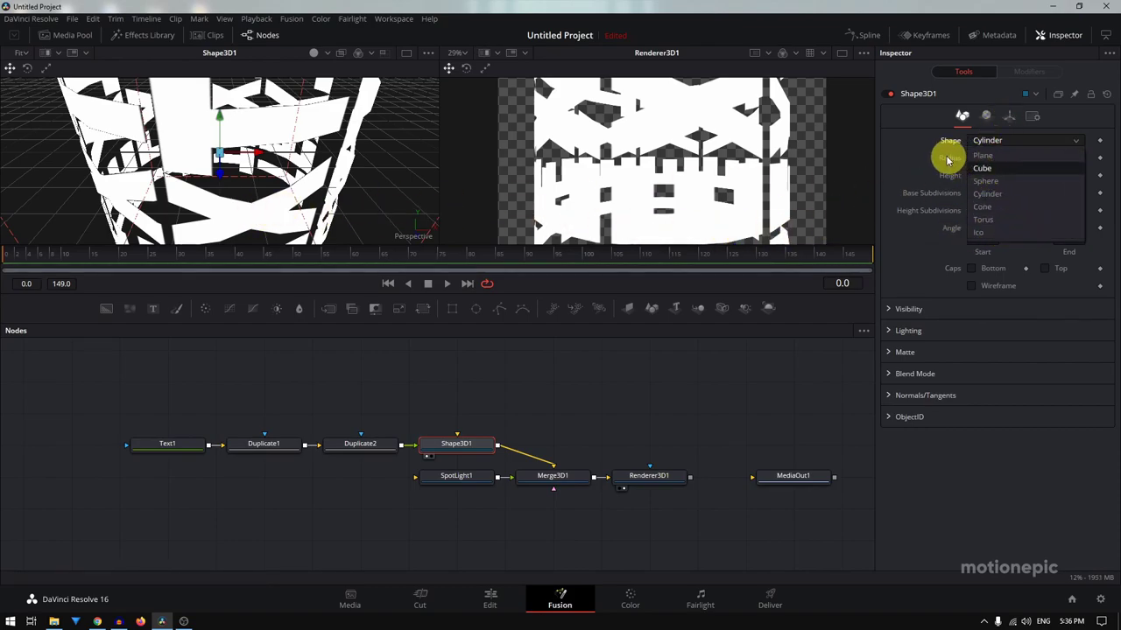
Move the cylinder back in depth to a Z translation of -2.61
{"action": "left_click", "coordinate": [1009, 122]}
{"action": "left_click", "coordinate": [1011, 120]}
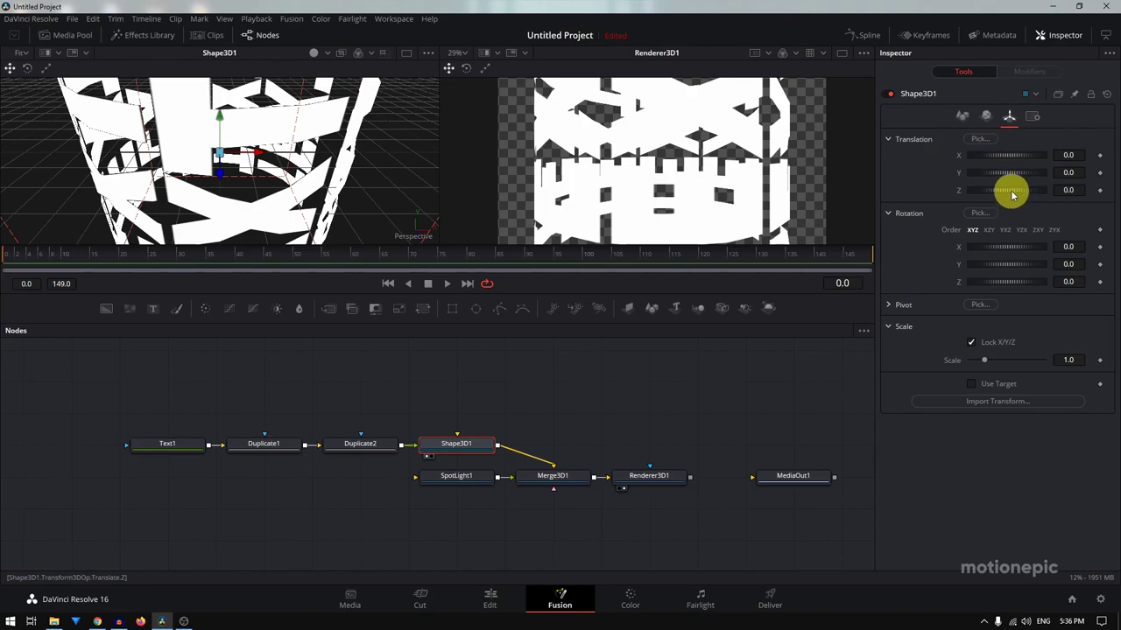
{"action": "left_click_drag", "start_coordinate": [1014, 193], "coordinate": [1005, 193]}
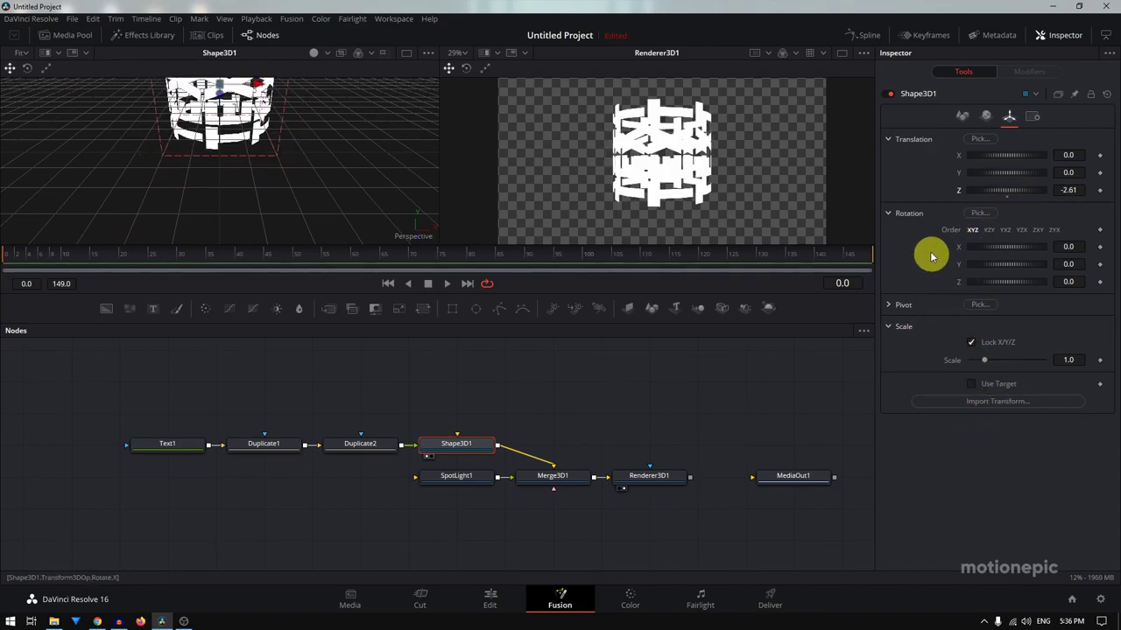
Set the cylinder's Base Subdivisions to 100 and turn off receiving shadows in its material
{"action": "left_click", "coordinate": [965, 116]}
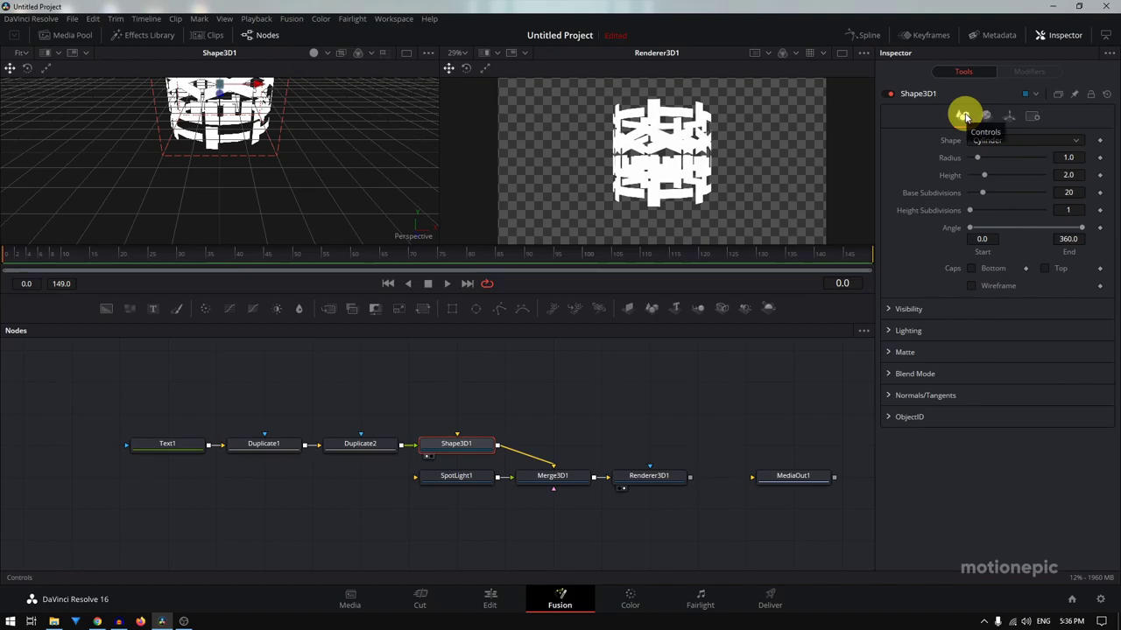
{"action": "left_click", "coordinate": [889, 331]}
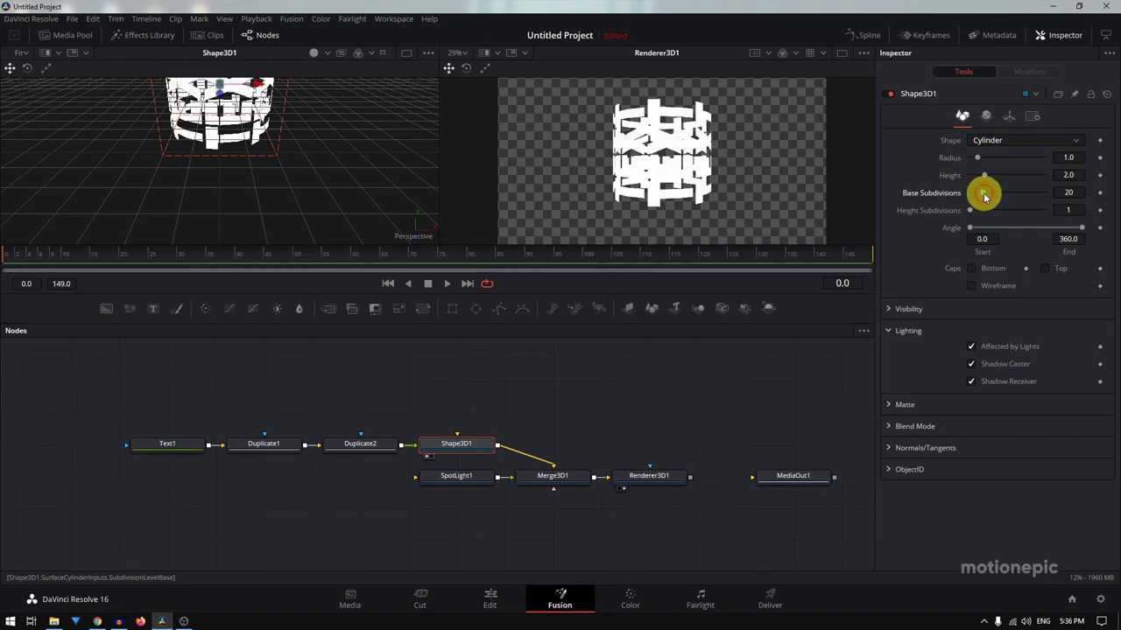
{"action": "left_click_drag", "start_coordinate": [984, 197], "coordinate": [1081, 195]}
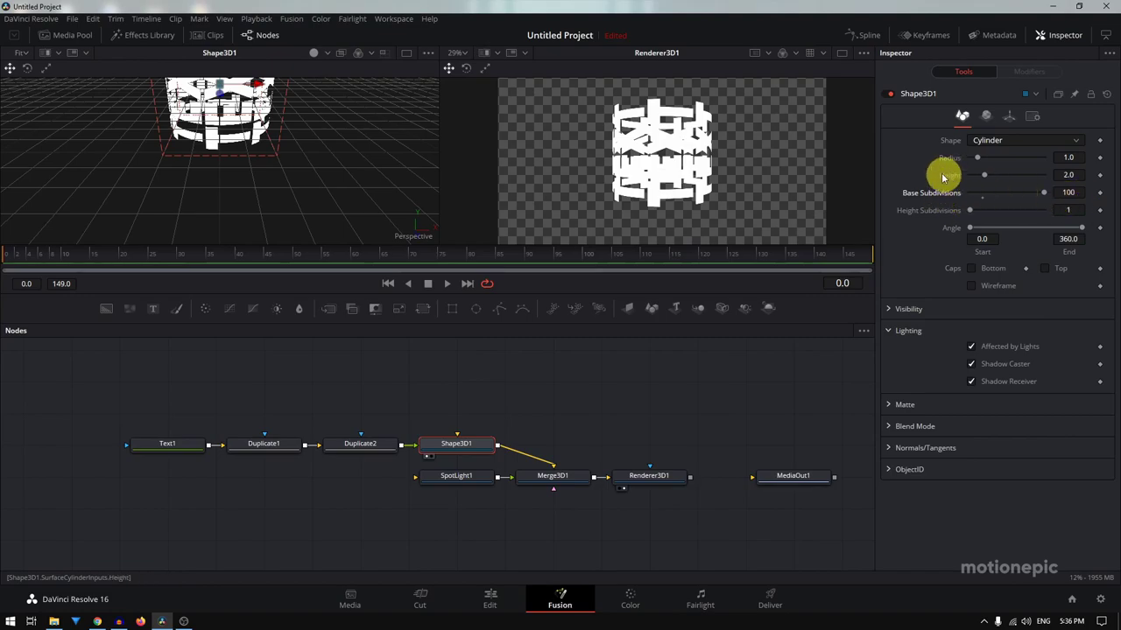
{"action": "left_click", "coordinate": [985, 119]}
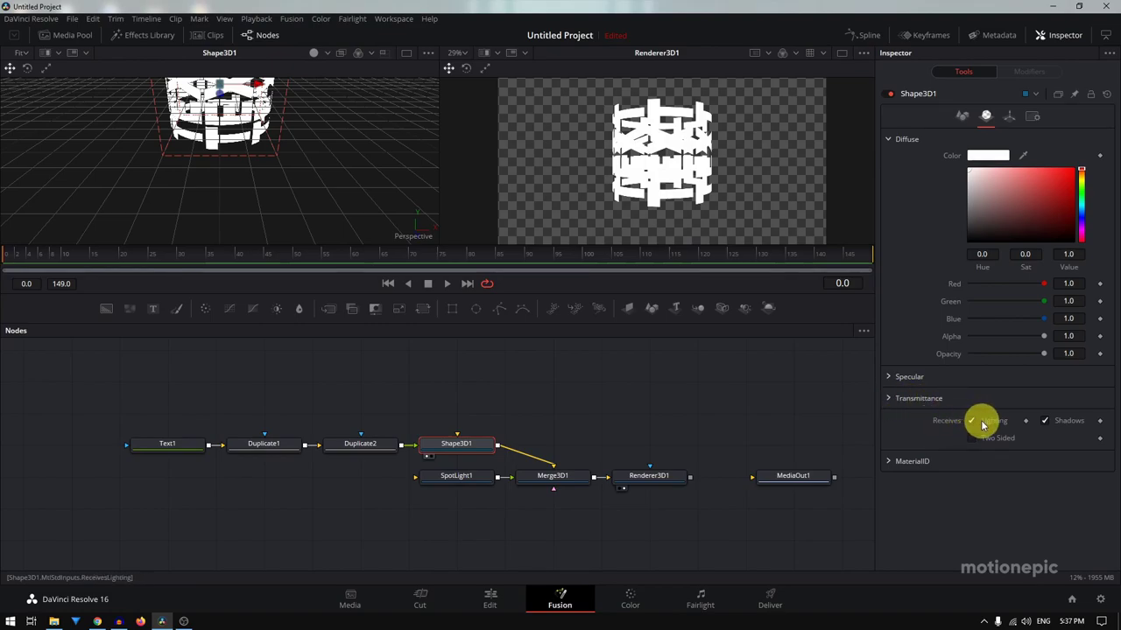
{"action": "left_click", "coordinate": [1046, 422]}
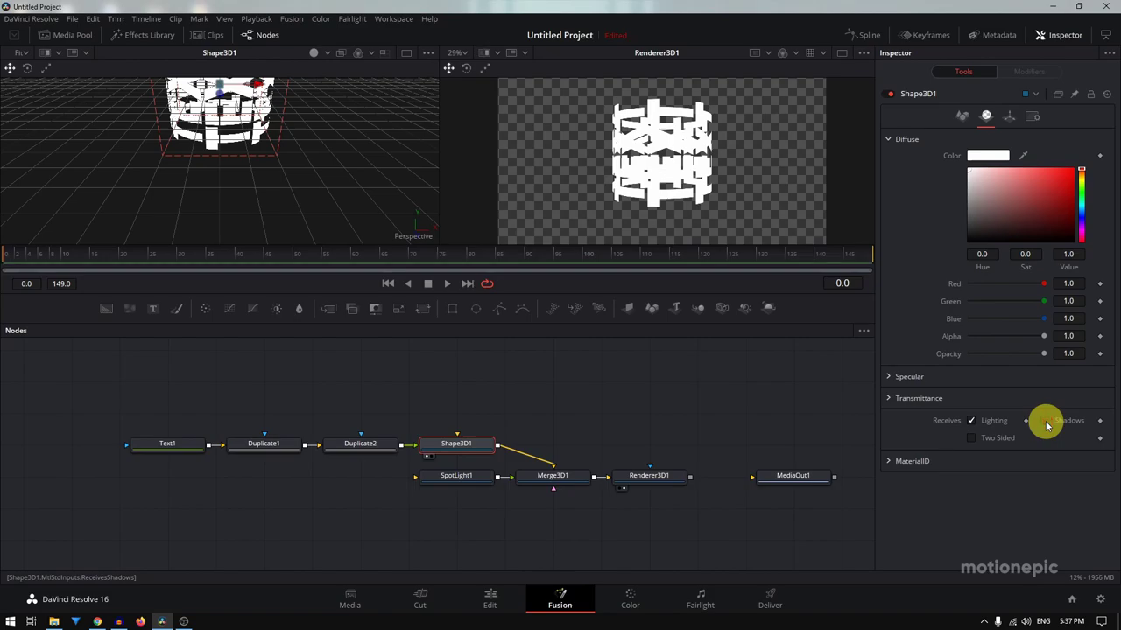
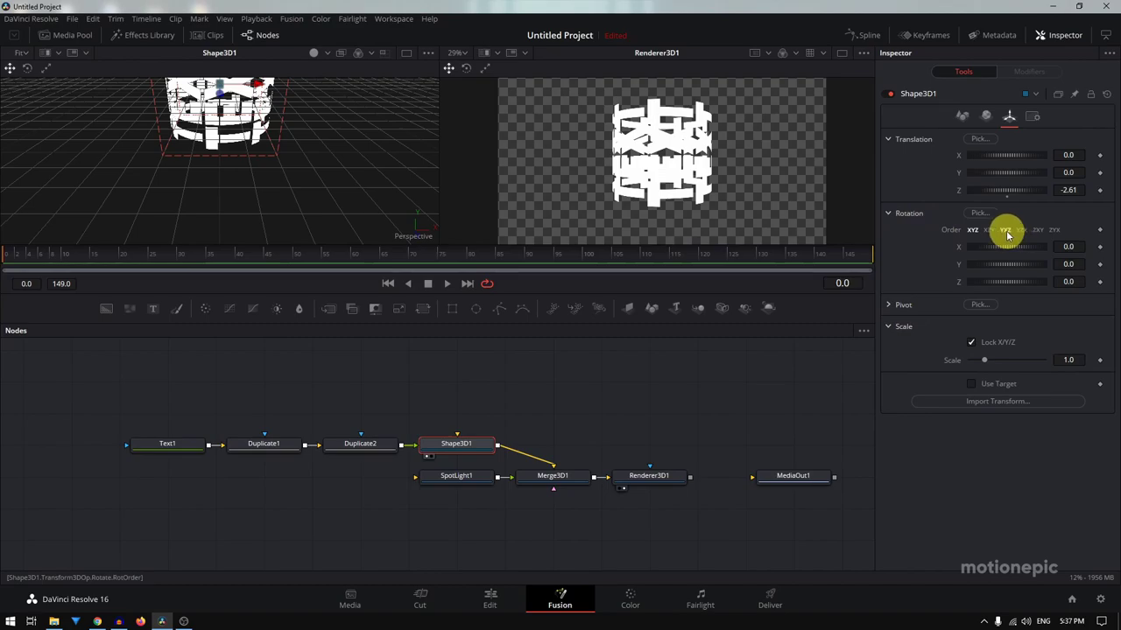
Try the YXZ rotation order on the Shape 3D node and return it to XYZ
{"action": "left_click", "coordinate": [1005, 231]}
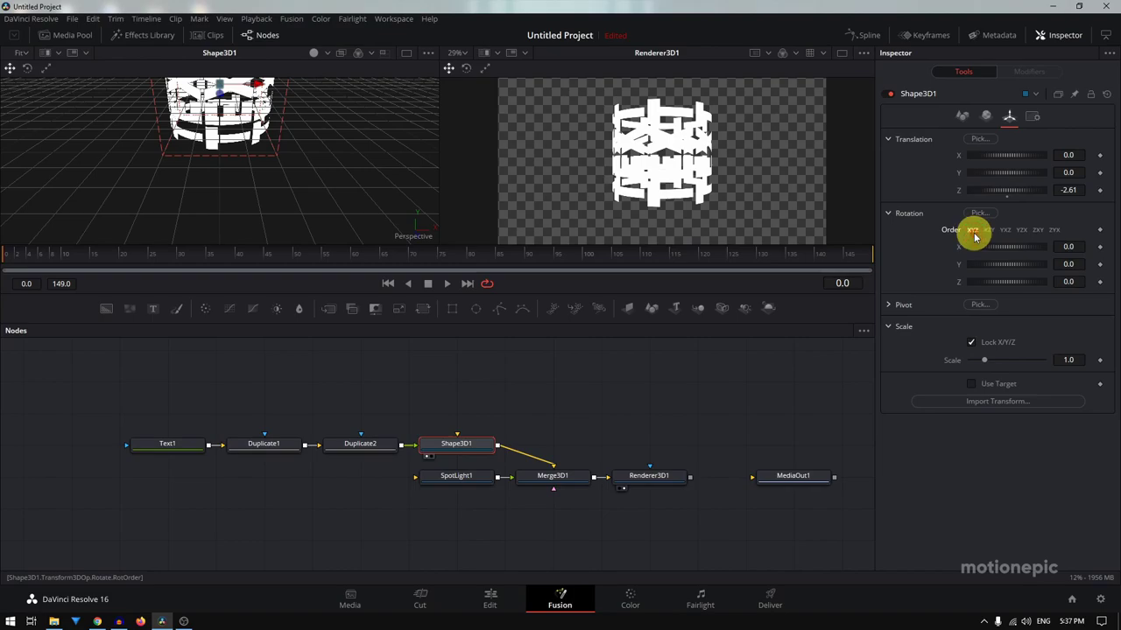
{"action": "left_click", "coordinate": [973, 233]}
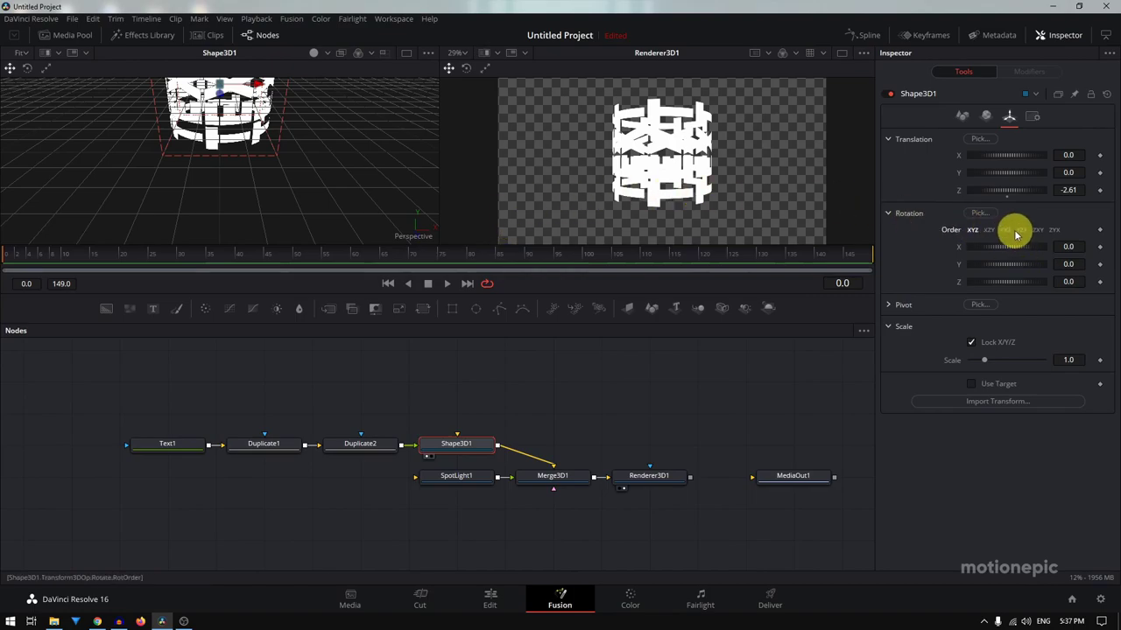
{"action": "left_click", "coordinate": [1007, 229]}
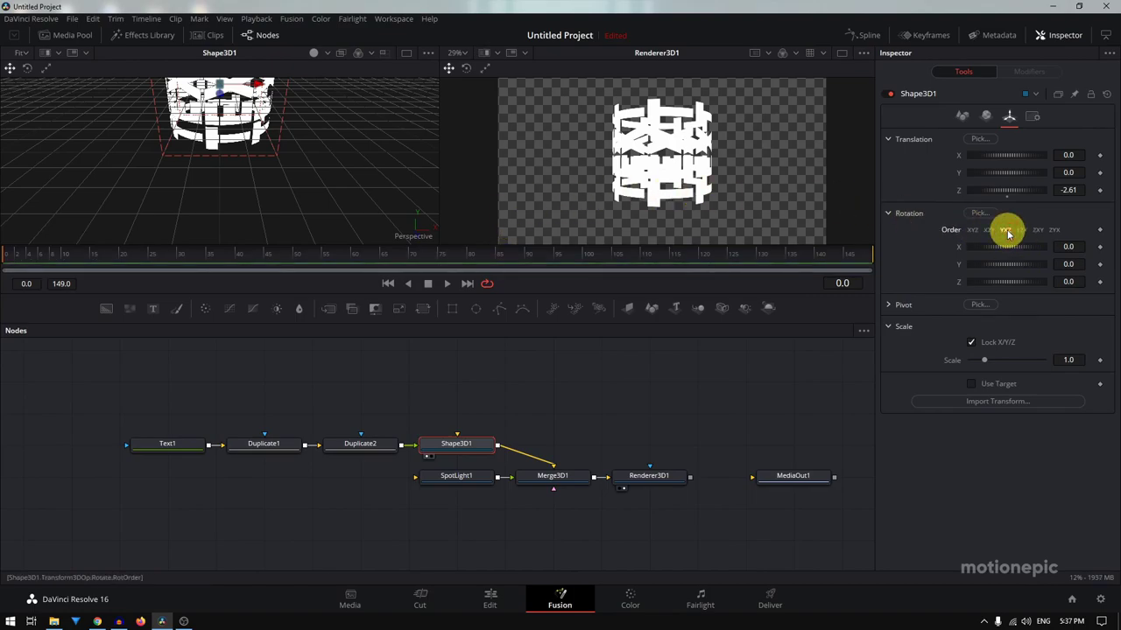
{"action": "left_click", "coordinate": [972, 229]}
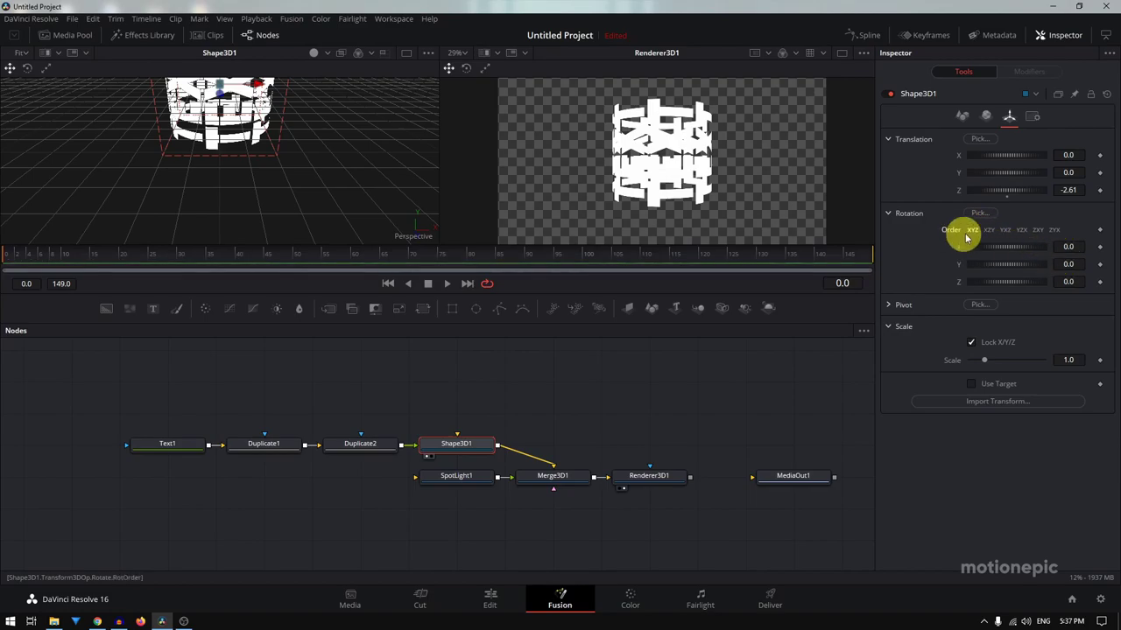
Try rotating the cylinder in XYZ order, with Z rotation -90, X rotation -44.3 and Y rotation -67.8
{"action": "left_click_drag", "start_coordinate": [1011, 248], "coordinate": [983, 289]}
{"action": "left_click", "coordinate": [1061, 284]}
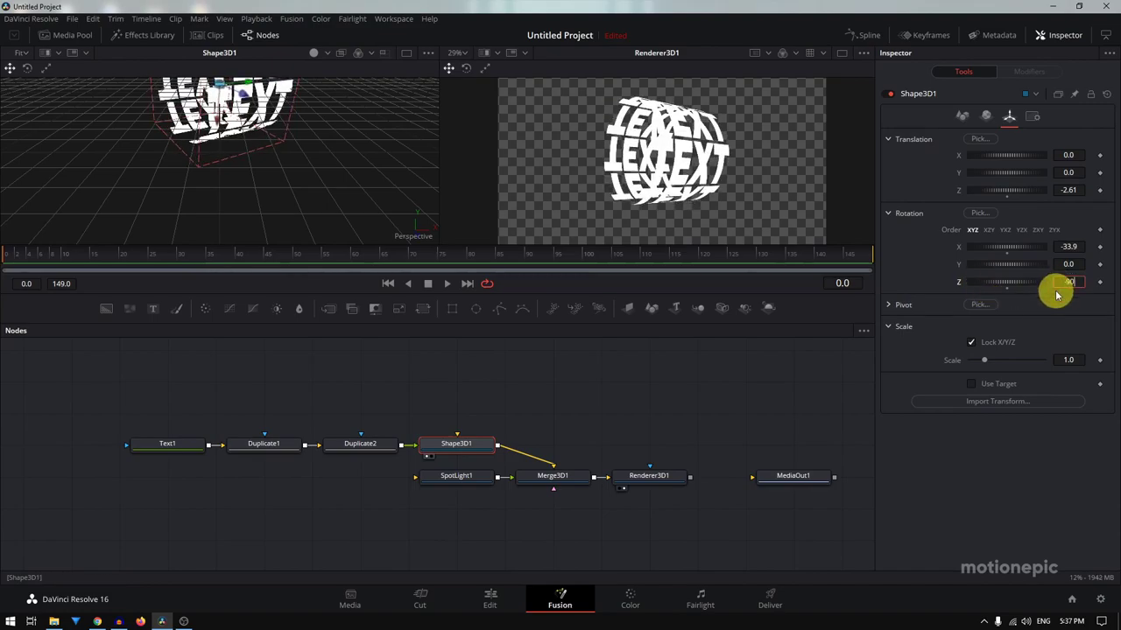
{"action": "type", "text": "-90"}
{"action": "key", "text": "Tab"}
{"action": "left_click_drag", "start_coordinate": [1007, 245], "coordinate": [1004, 244]}
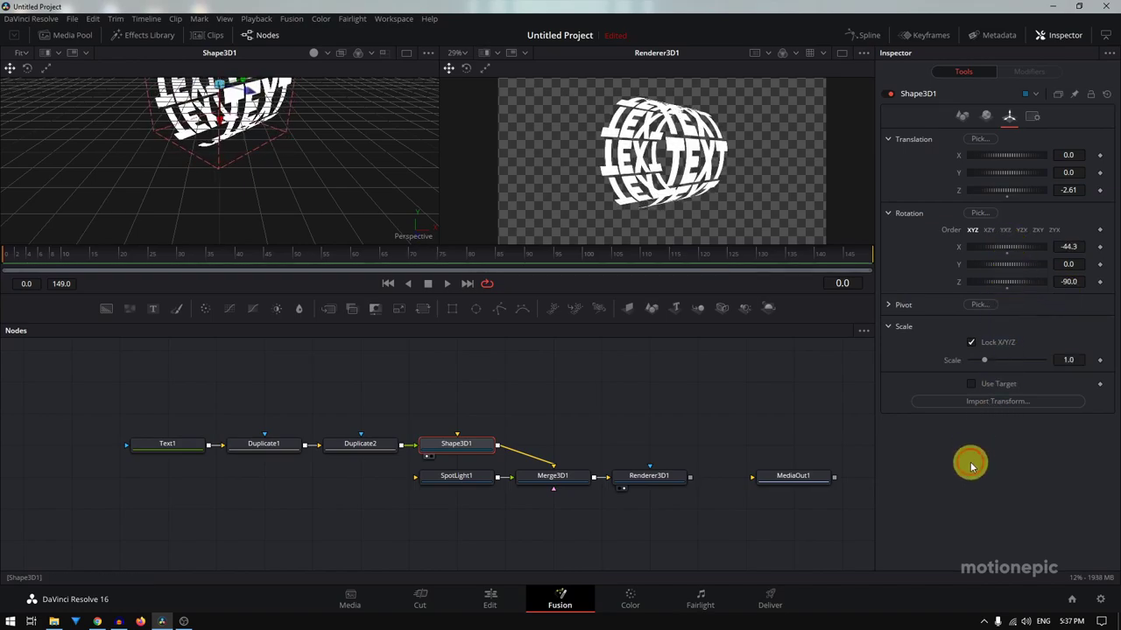
{"action": "mouse_move", "coordinate": [995, 267]}
{"action": "left_mouse_down"}
{"action": "mouse_move", "coordinate": [1012, 269]}
{"action": "mouse_move", "coordinate": [977, 264]}
{"action": "left_mouse_up"}
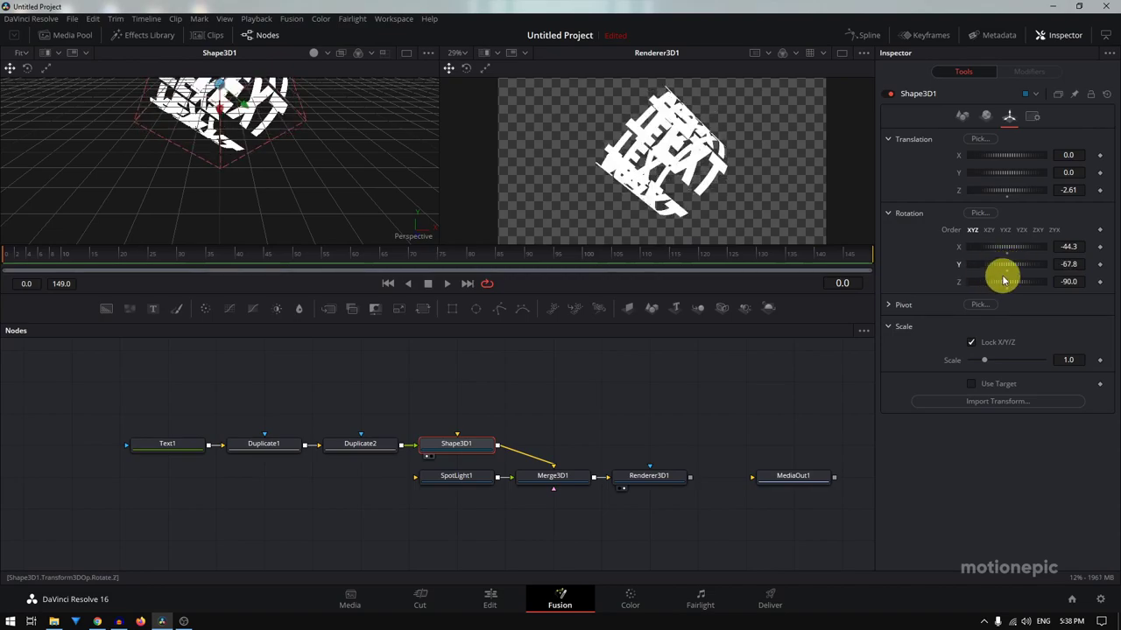
Reset the Shape 3D node's X, Y and Z rotations to 0
{"action": "double_click", "coordinate": [1005, 267]}
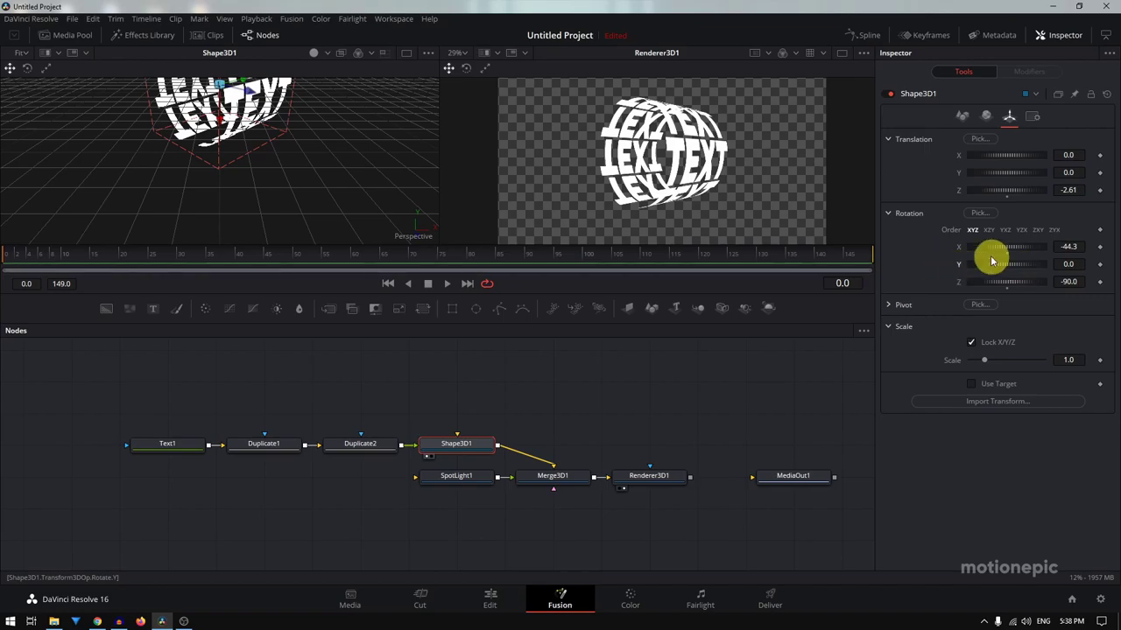
{"action": "double_click", "coordinate": [1008, 254]}
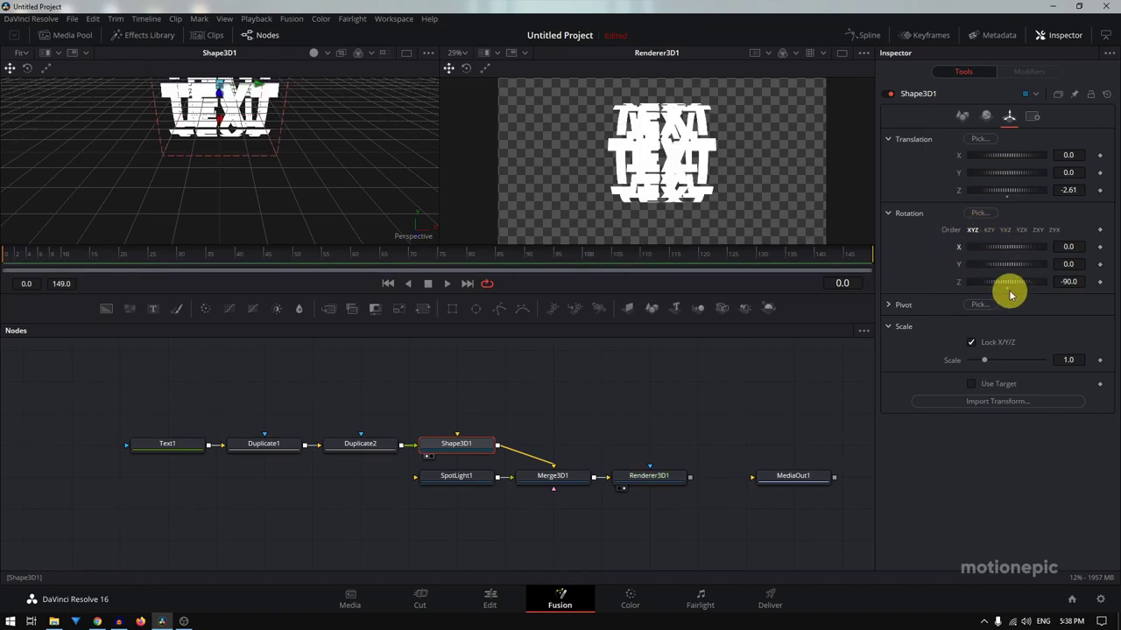
{"action": "double_click", "coordinate": [1007, 287]}
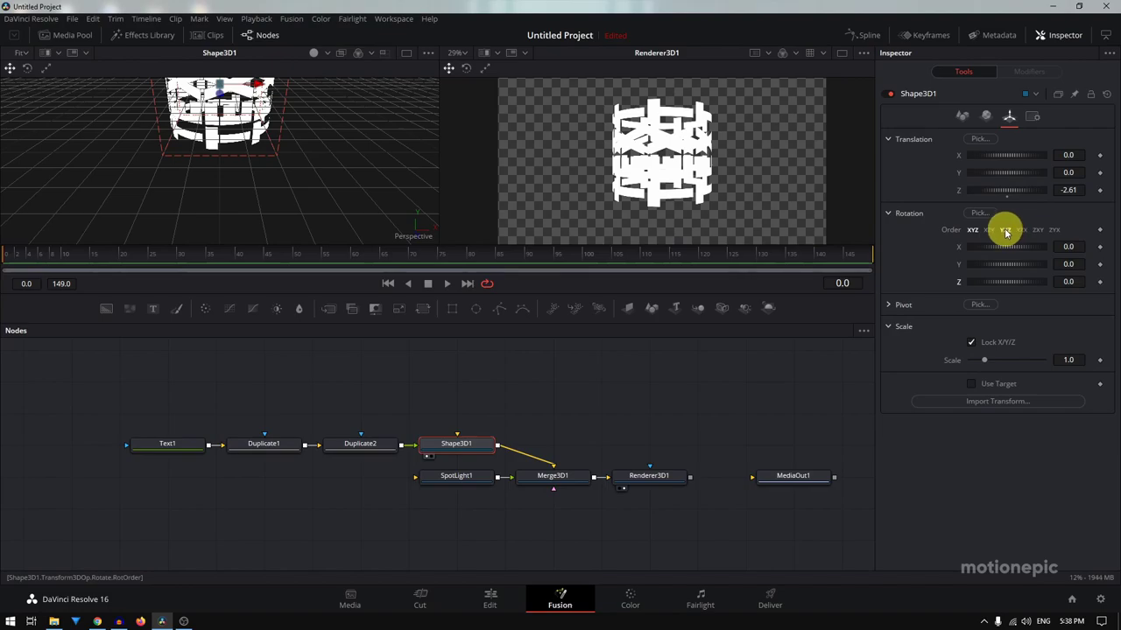
Set the Shape 3D rotation order to YXZ with Z rotation -90 and X rotation -44.3, undoing the trial Y spin
{"action": "left_click", "coordinate": [1005, 231]}
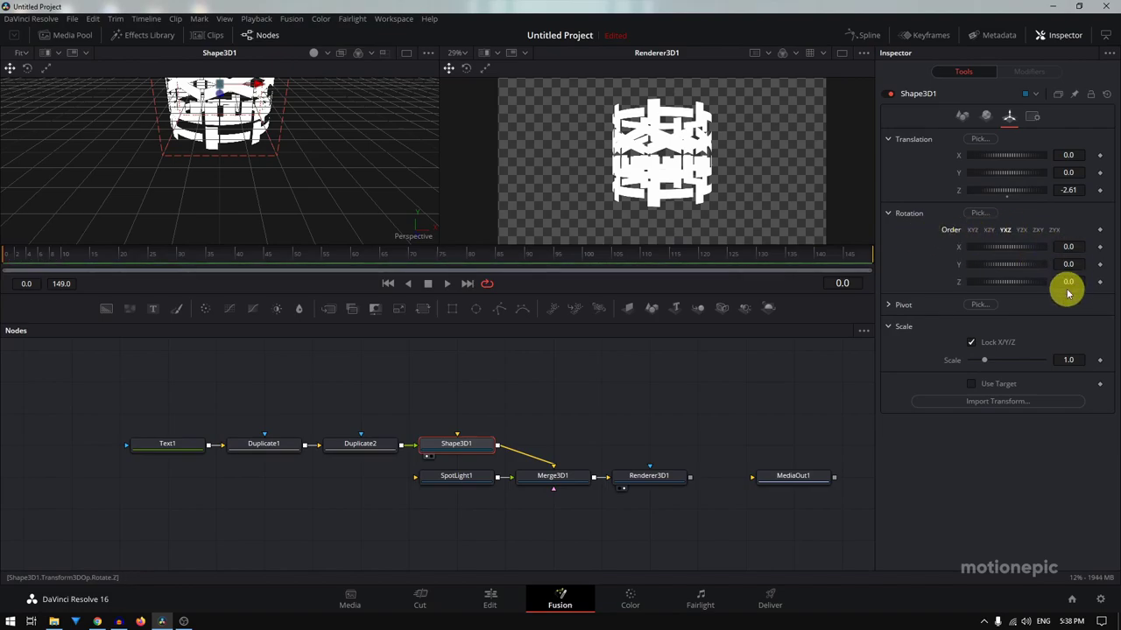
{"action": "left_click", "coordinate": [1068, 282]}
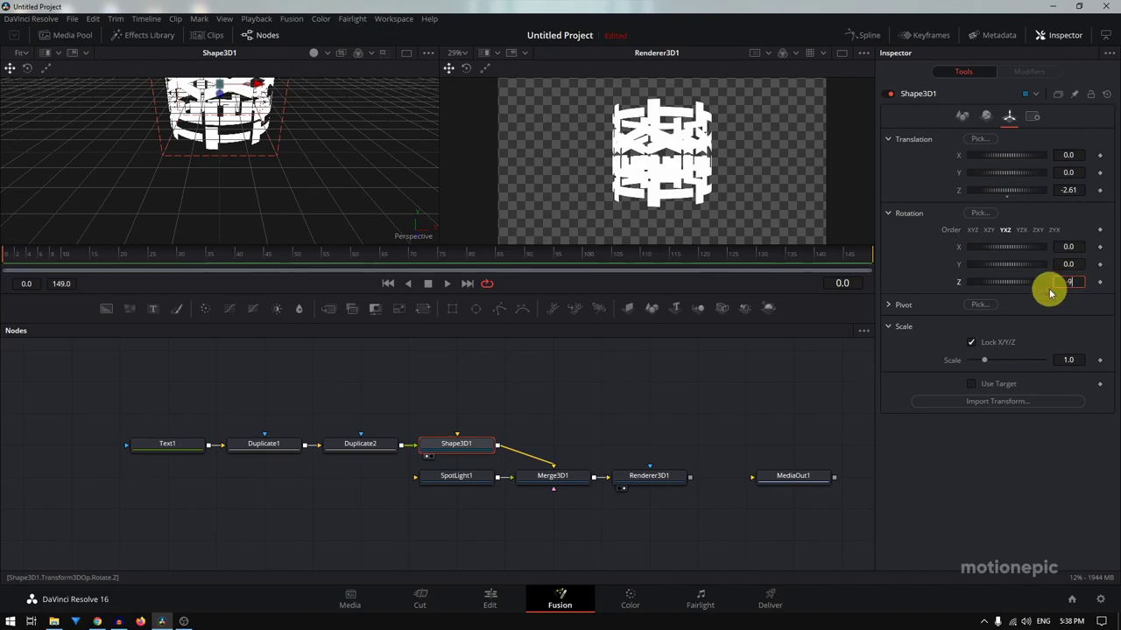
{"action": "type", "text": "-90"}
{"action": "key", "text": "Return"}
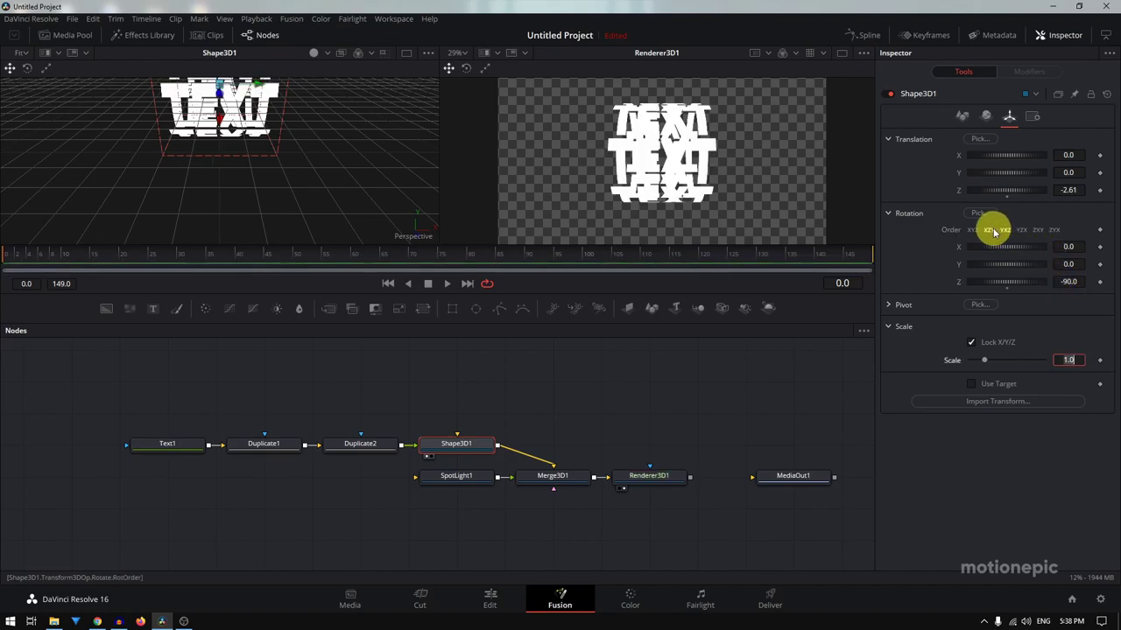
{"action": "left_click_drag", "start_coordinate": [1000, 249], "coordinate": [1007, 282]}
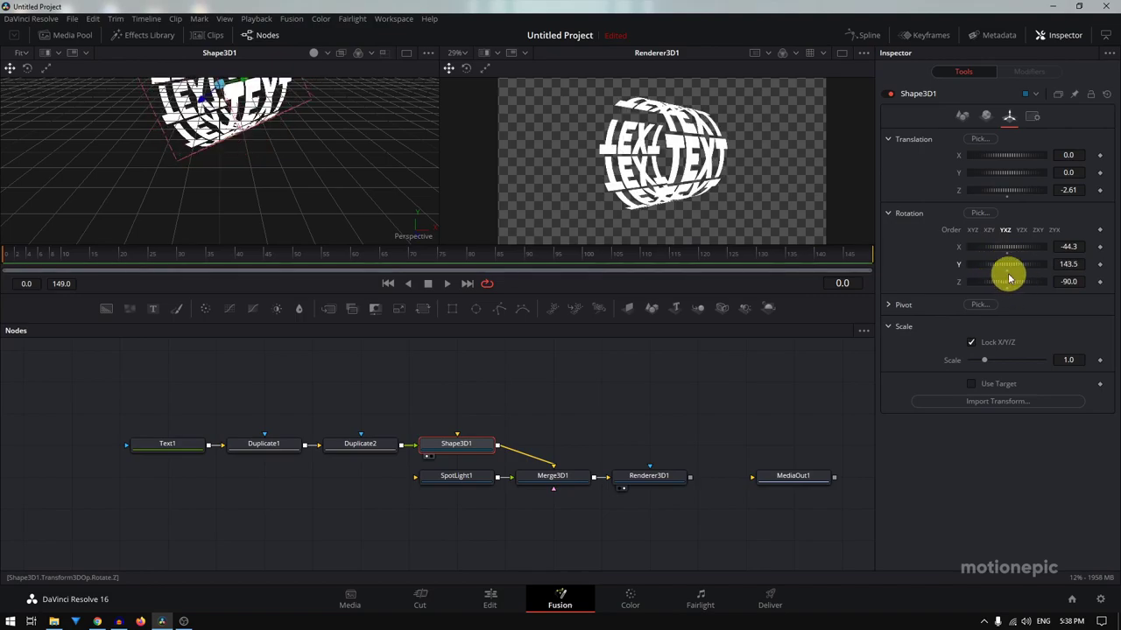
{"action": "key", "text": "ctrl+z"}
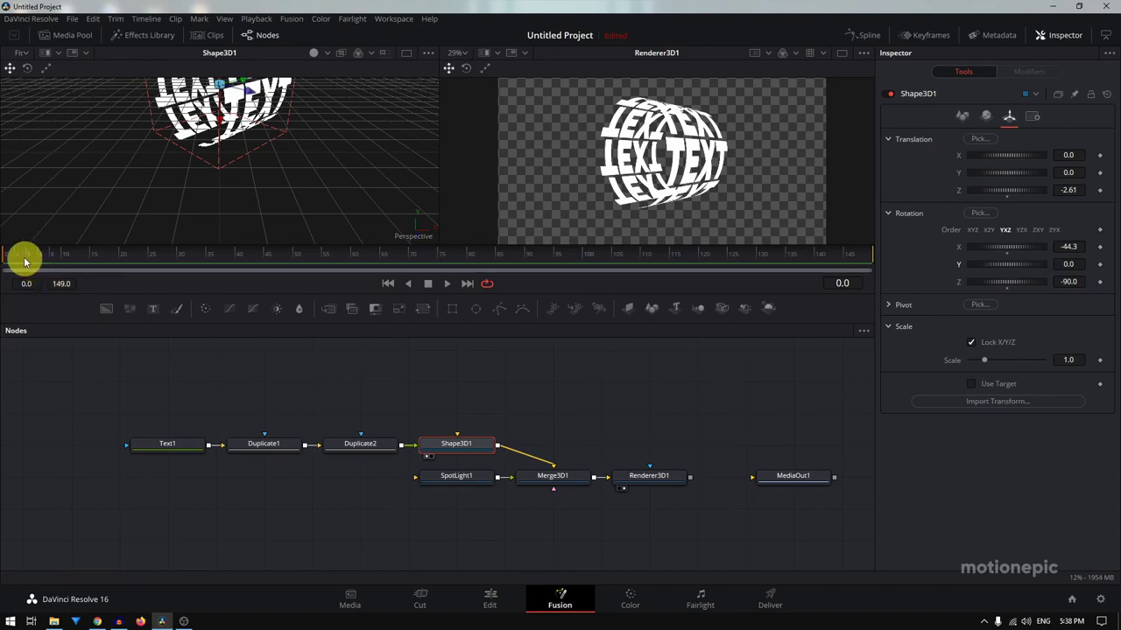
Keyframe the cylinder's Y rotation from 0 at frame 0 to 190.4 at frame 149, and play the animation from the start
{"action": "left_click", "coordinate": [1101, 266]}
{"action": "left_click", "coordinate": [867, 260]}
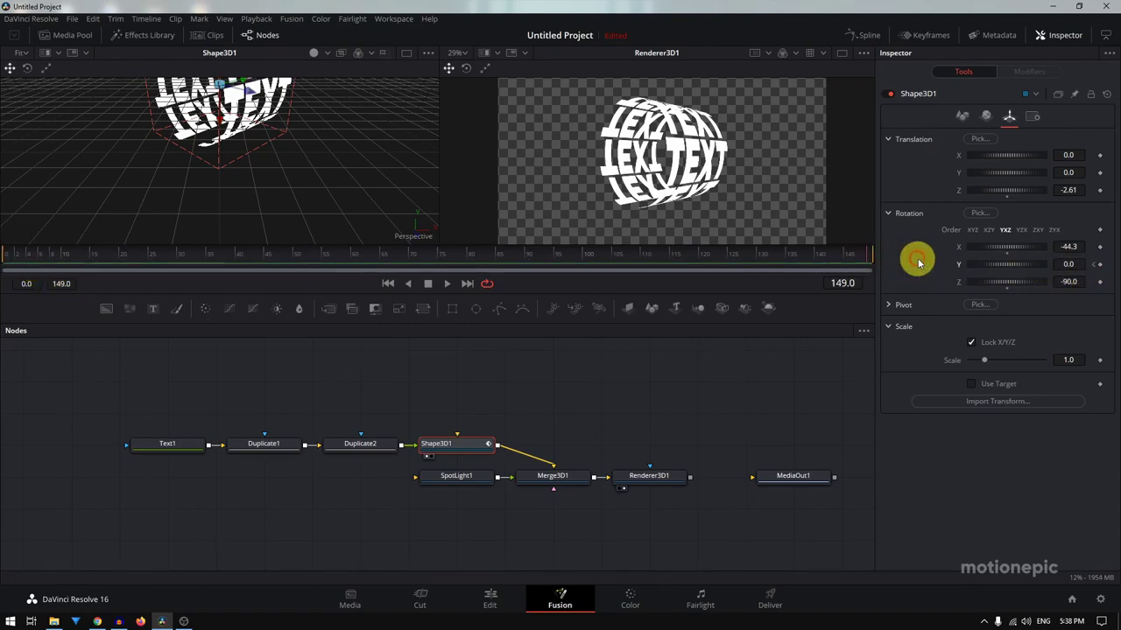
{"action": "left_click_drag", "start_coordinate": [1003, 269], "coordinate": [1045, 283]}
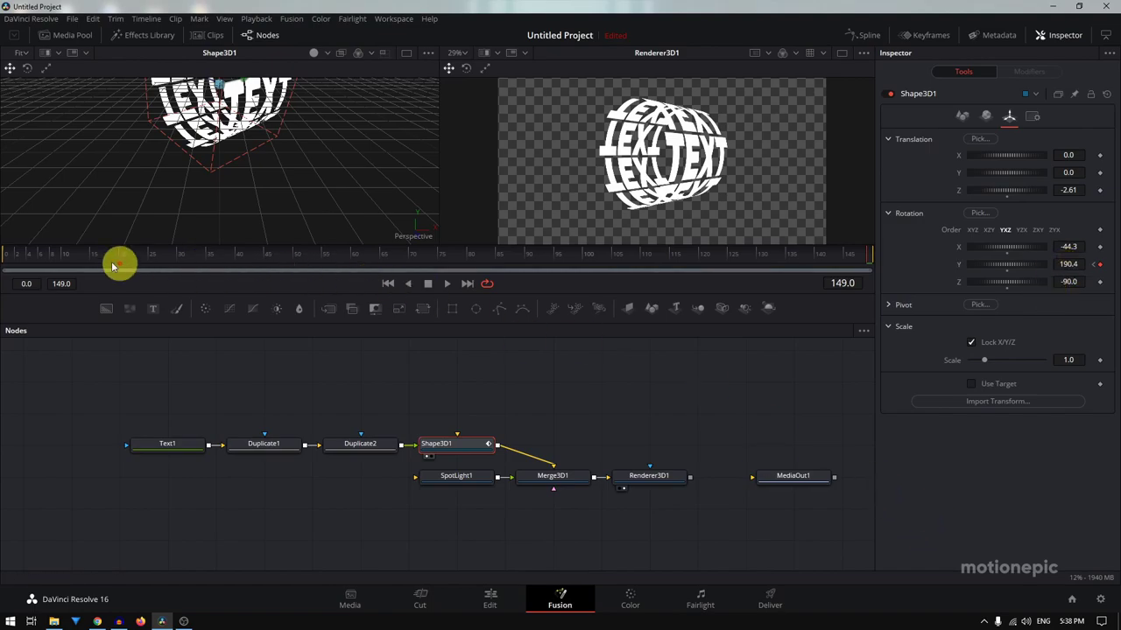
{"action": "left_click", "coordinate": [69, 259]}
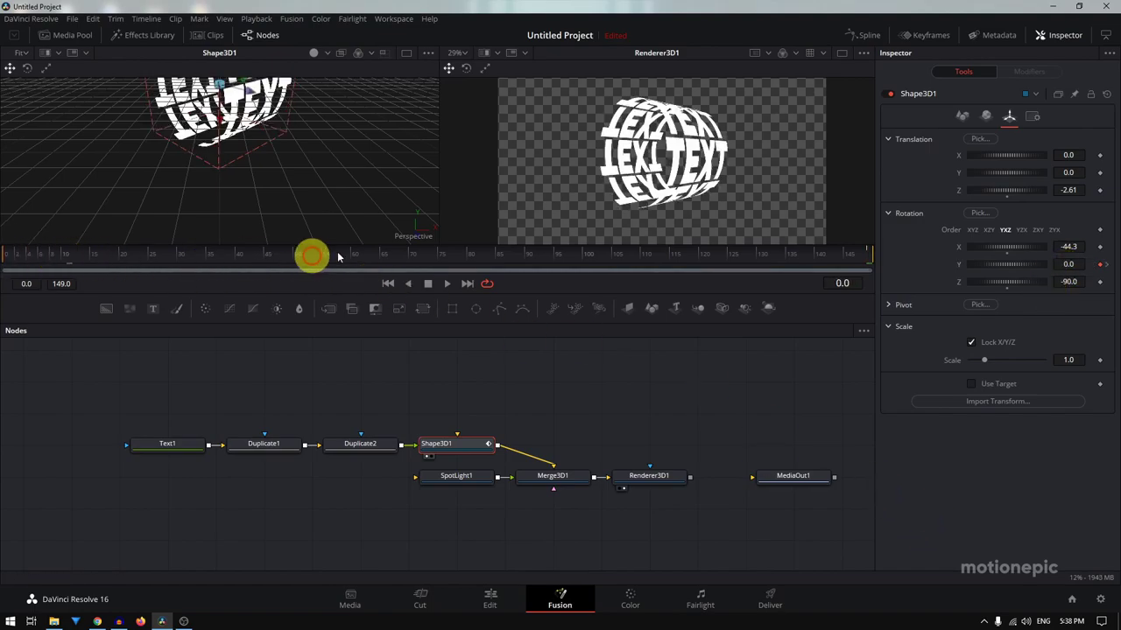
{"action": "left_click", "coordinate": [446, 283]}
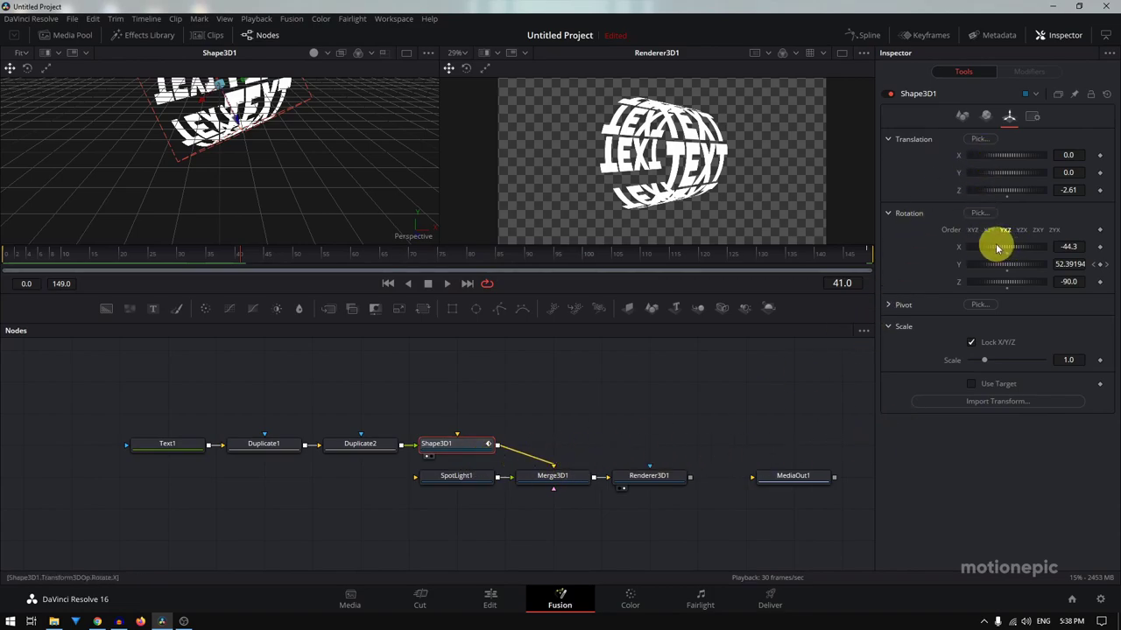
Turn the cylinder end-on with an X rotation of -88.6 and insert a Transform node between Duplicate2 and Shape3D1
{"action": "left_click_drag", "start_coordinate": [994, 247], "coordinate": [984, 248]}
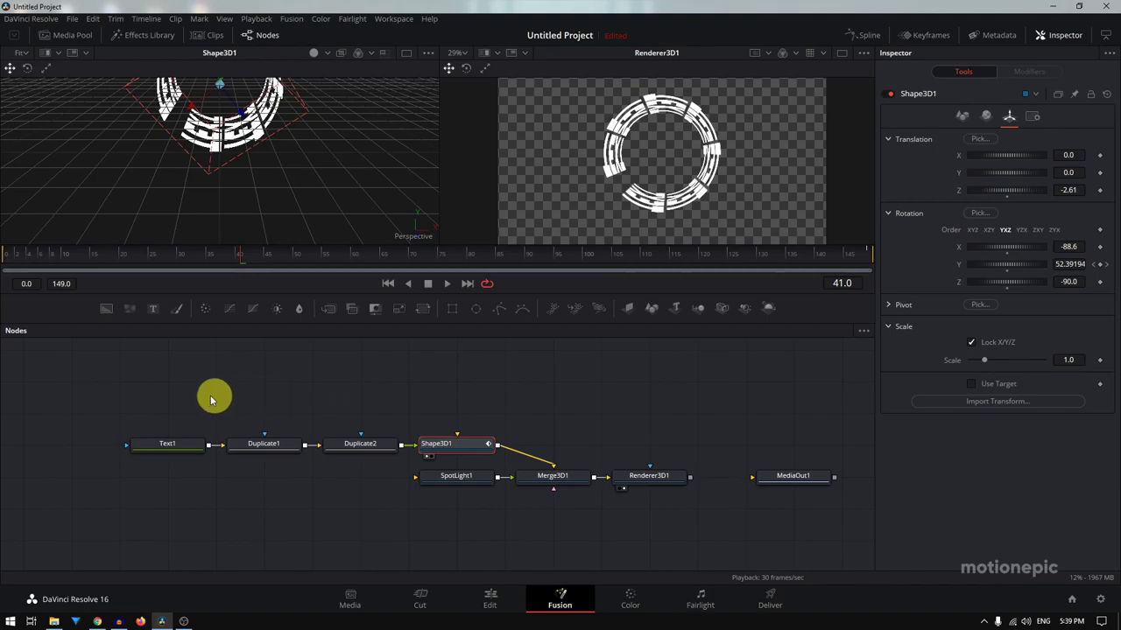
{"action": "left_click", "coordinate": [358, 443]}
{"action": "left_click_drag", "start_coordinate": [126, 400], "coordinate": [283, 458]}
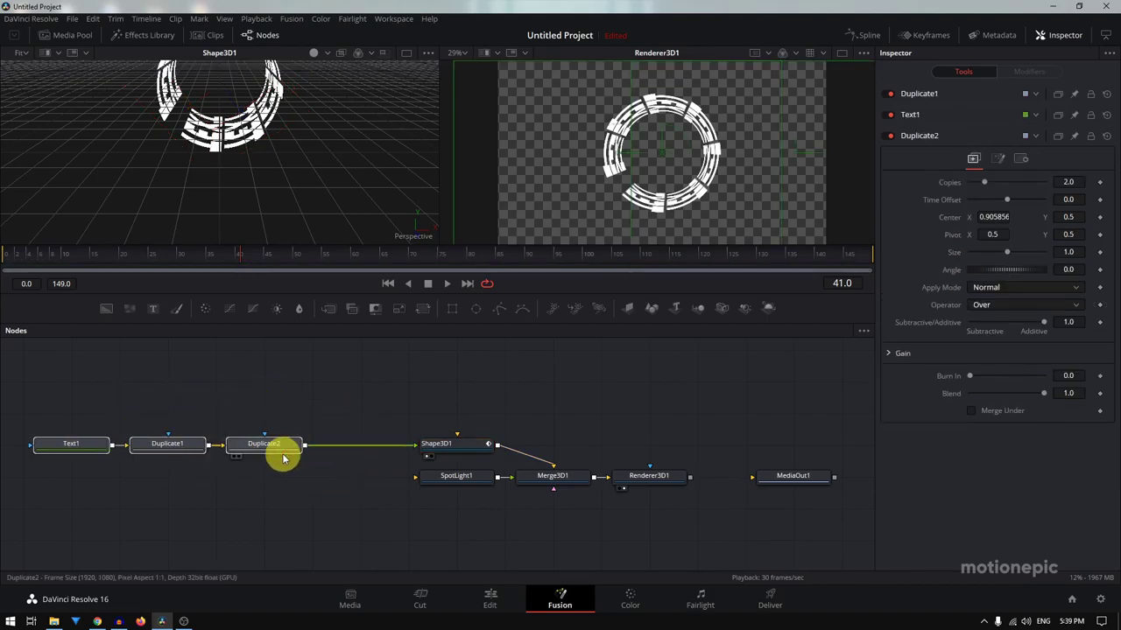
{"action": "left_click", "coordinate": [276, 446]}
{"action": "key", "text": "shift+space"}
{"action": "type", "text": "X"}
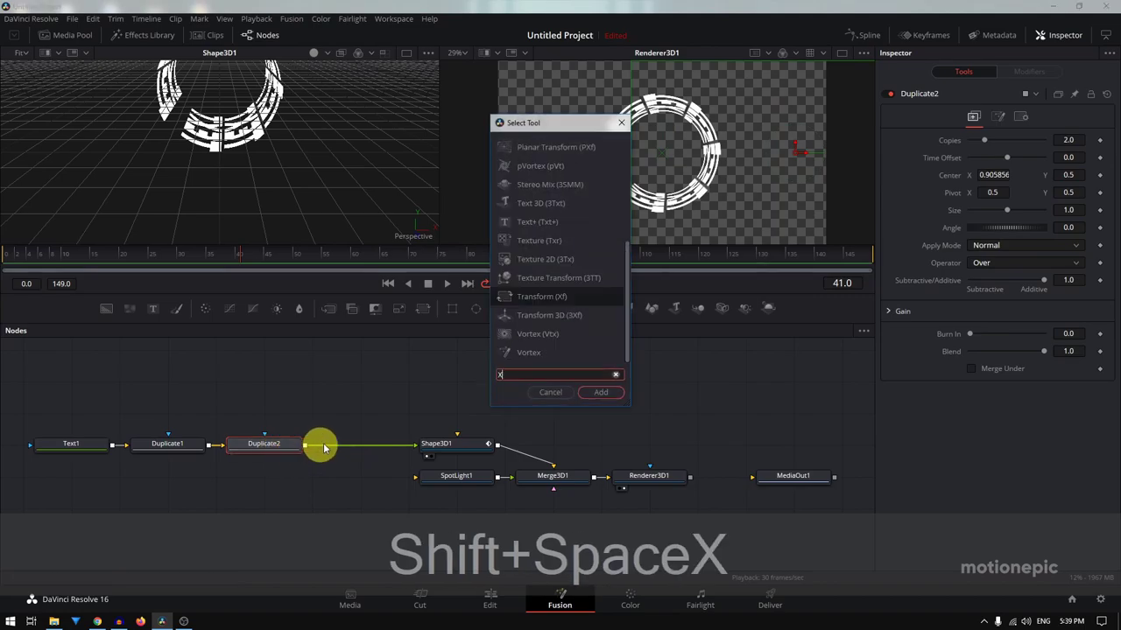
{"action": "type", "text": "F"}
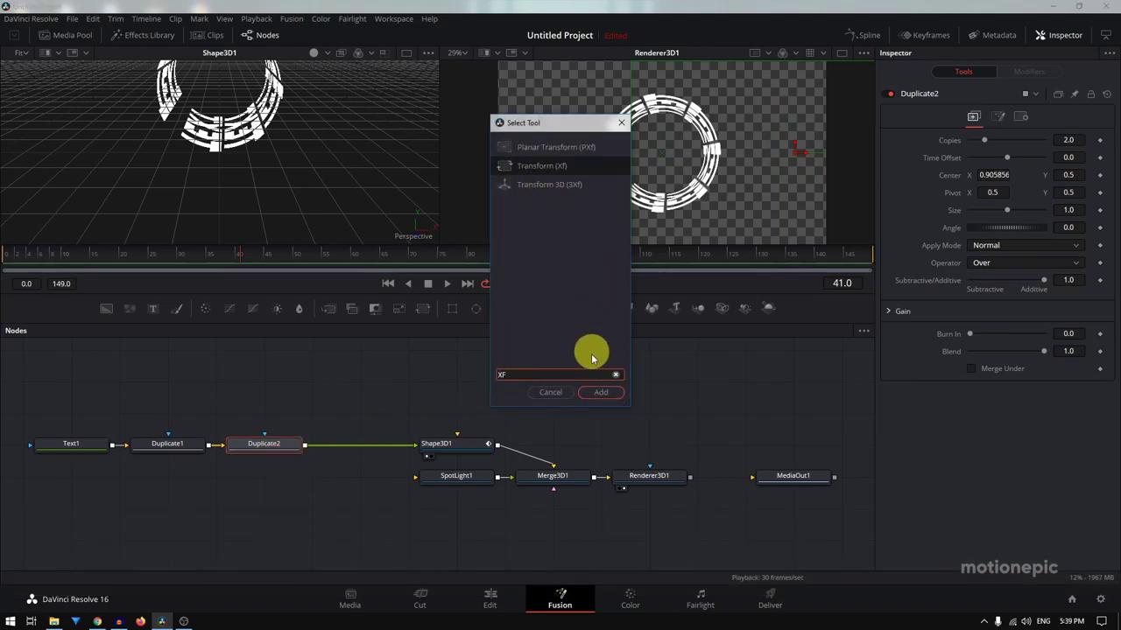
{"action": "left_click", "coordinate": [600, 393]}
{"action": "left_click", "coordinate": [355, 446]}
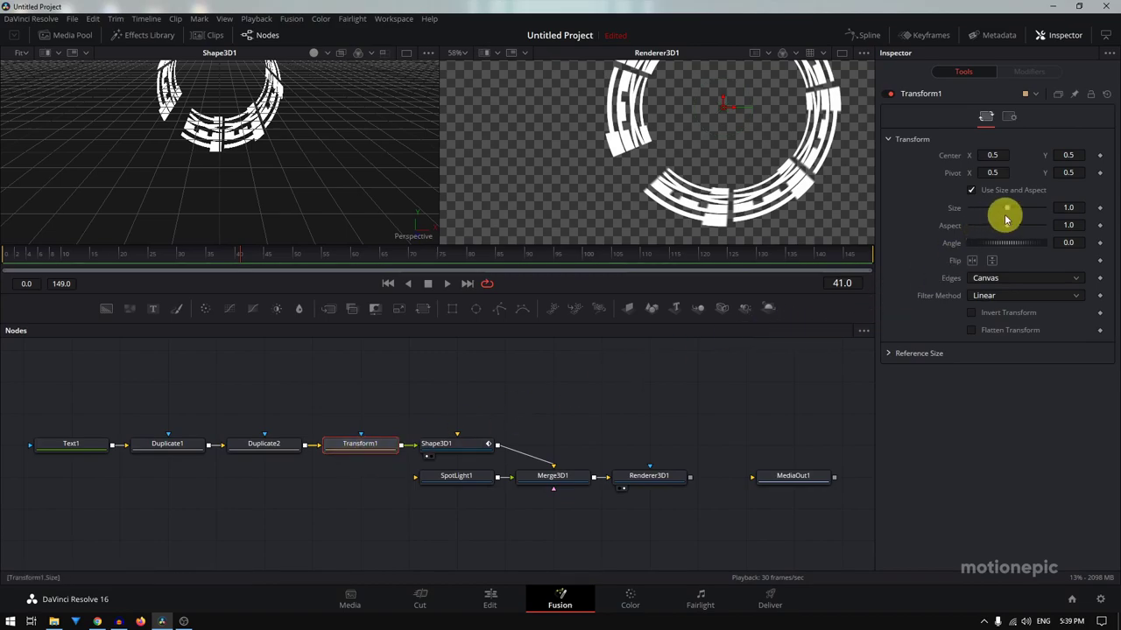
Finely increase the Transform node's Size to 1.0593 to close the gap in the text ring, and fit the render in its viewer
{"action": "key", "text": "ctrl"}
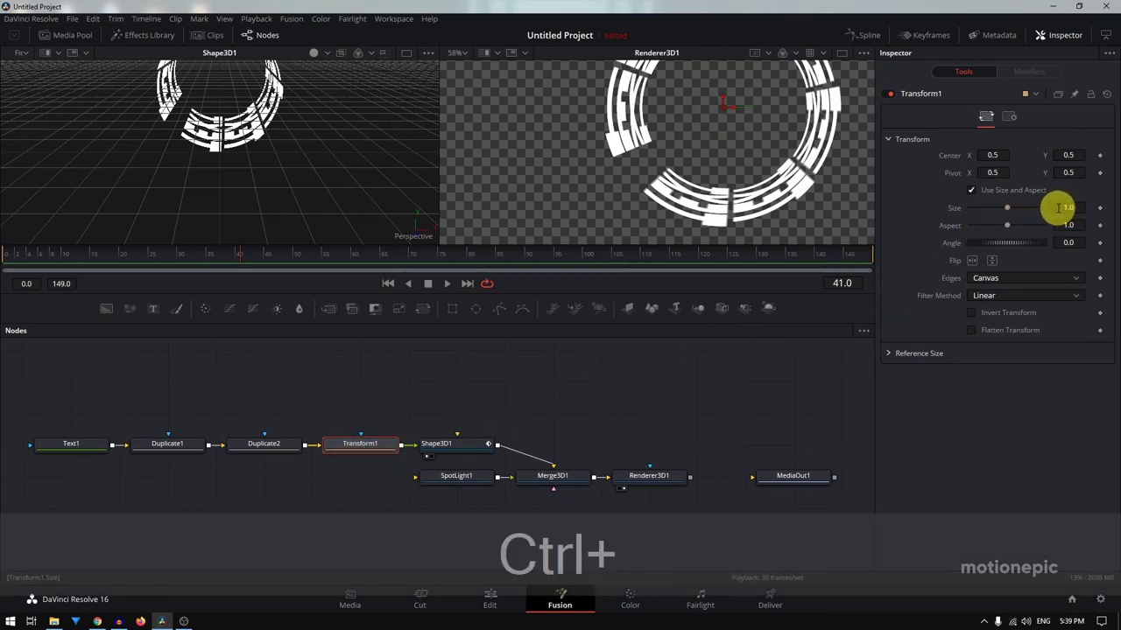
{"action": "left_click_drag", "start_coordinate": [1058, 207], "coordinate": [595, 181]}
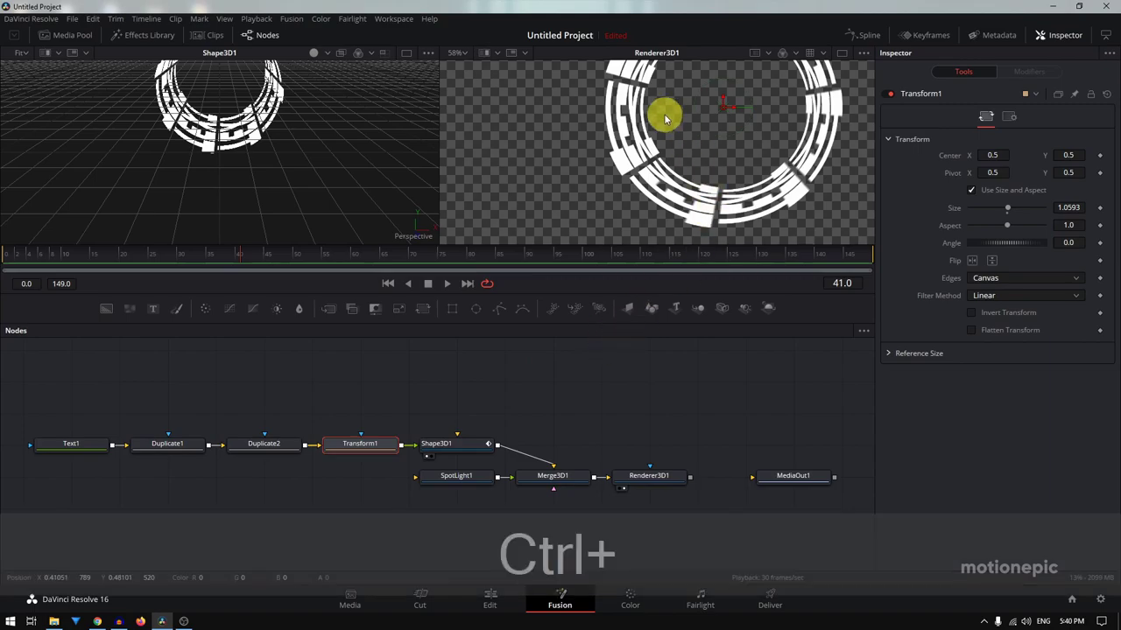
{"action": "left_click", "coordinate": [452, 53]}
{"action": "left_click", "coordinate": [456, 63]}
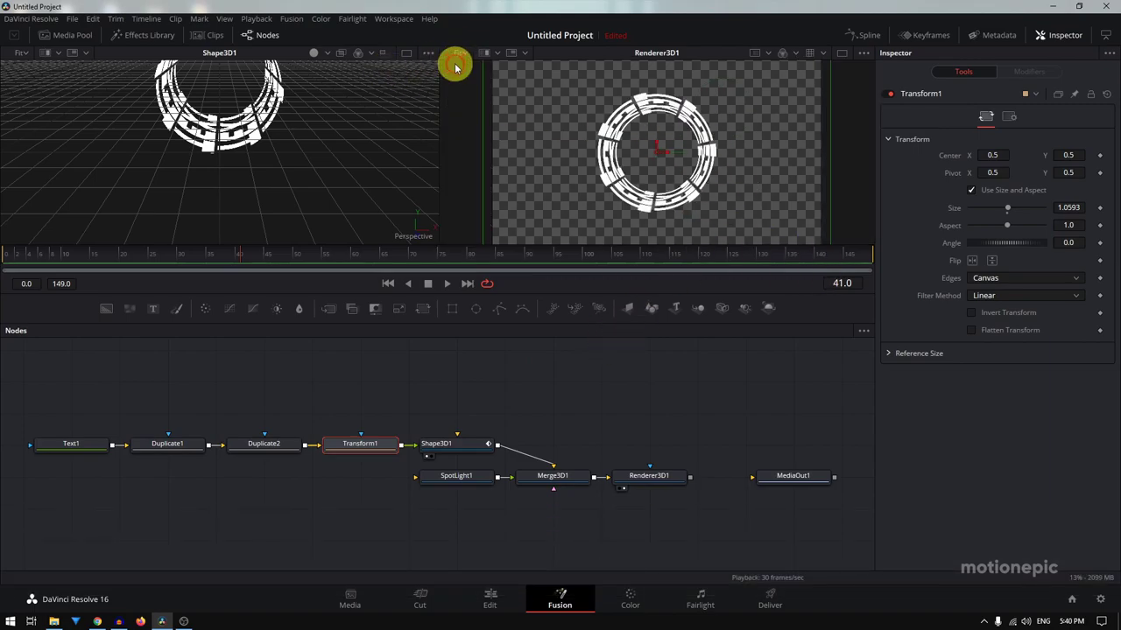
Tilt the Shape 3D cylinder back about its X axis so the wrapped text is seen at an angle
{"action": "left_click", "coordinate": [451, 452]}
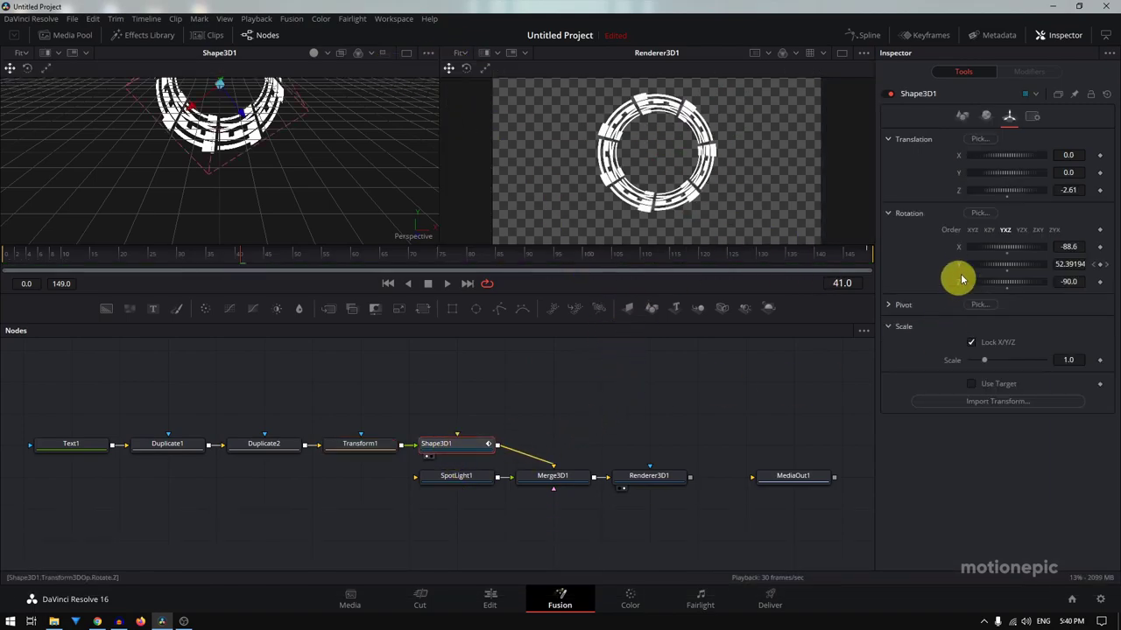
{"action": "mouse_move", "coordinate": [1013, 251]}
{"action": "left_mouse_down"}
{"action": "mouse_move", "coordinate": [1007, 246]}
{"action": "mouse_move", "coordinate": [1022, 256]}
{"action": "left_mouse_up"}
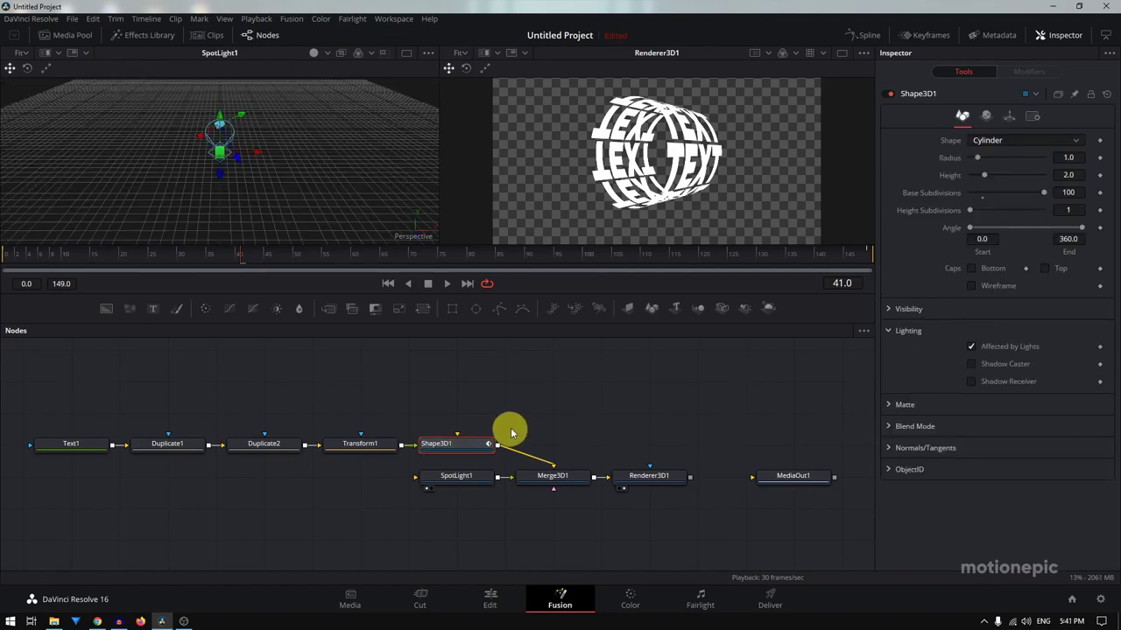
Enable lighting in the Renderer3D1 node
{"action": "left_click", "coordinate": [513, 431]}
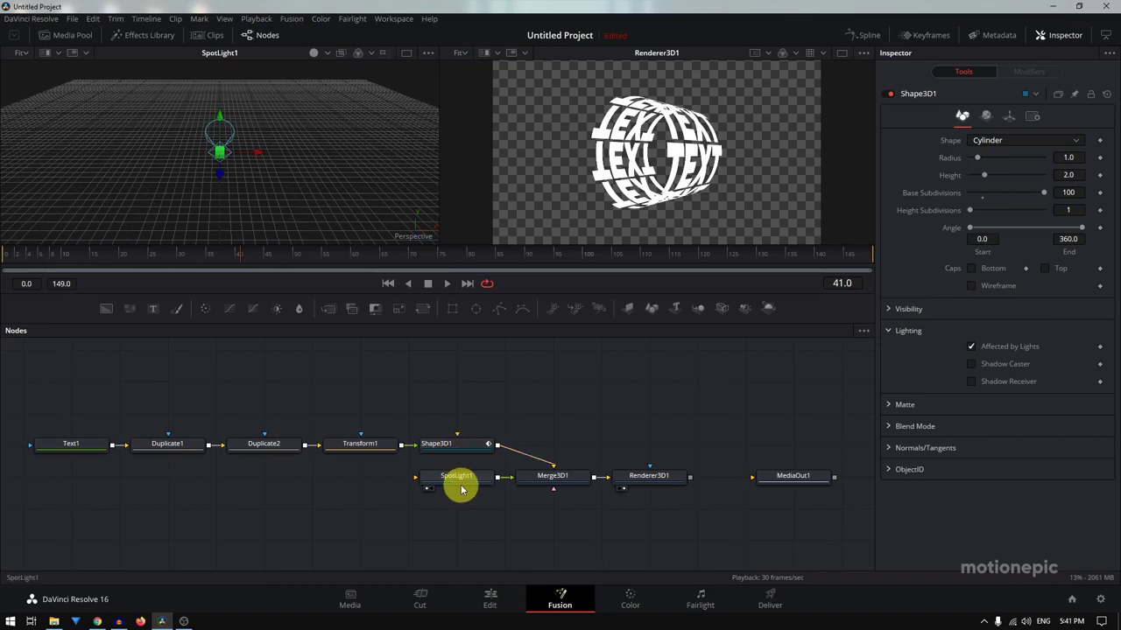
{"action": "left_click", "coordinate": [642, 480]}
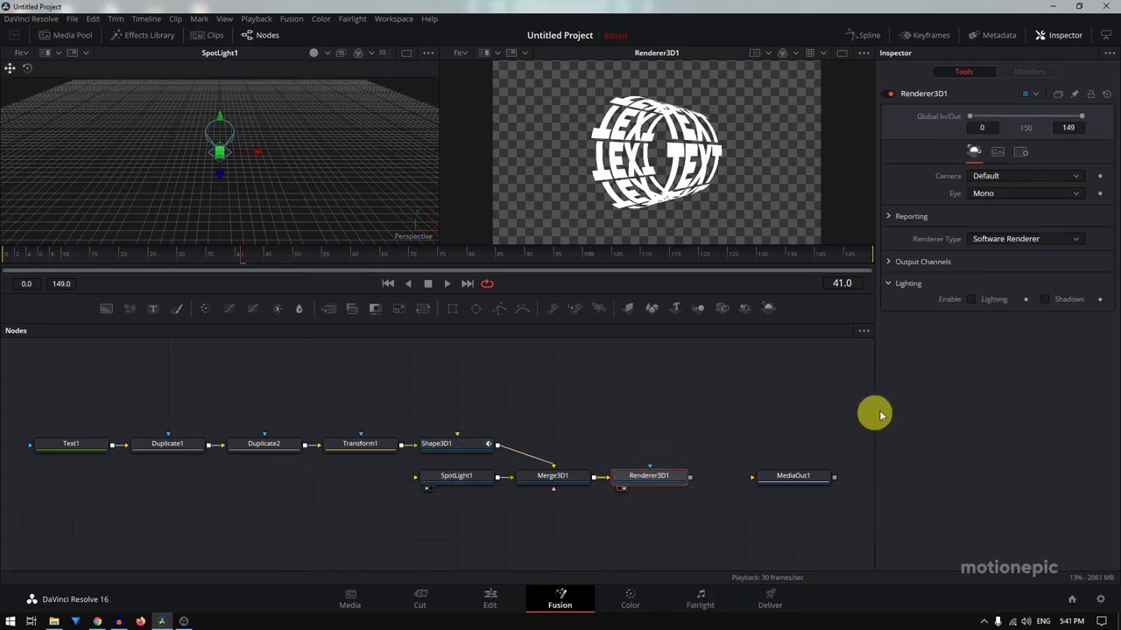
{"action": "left_click", "coordinate": [971, 299]}
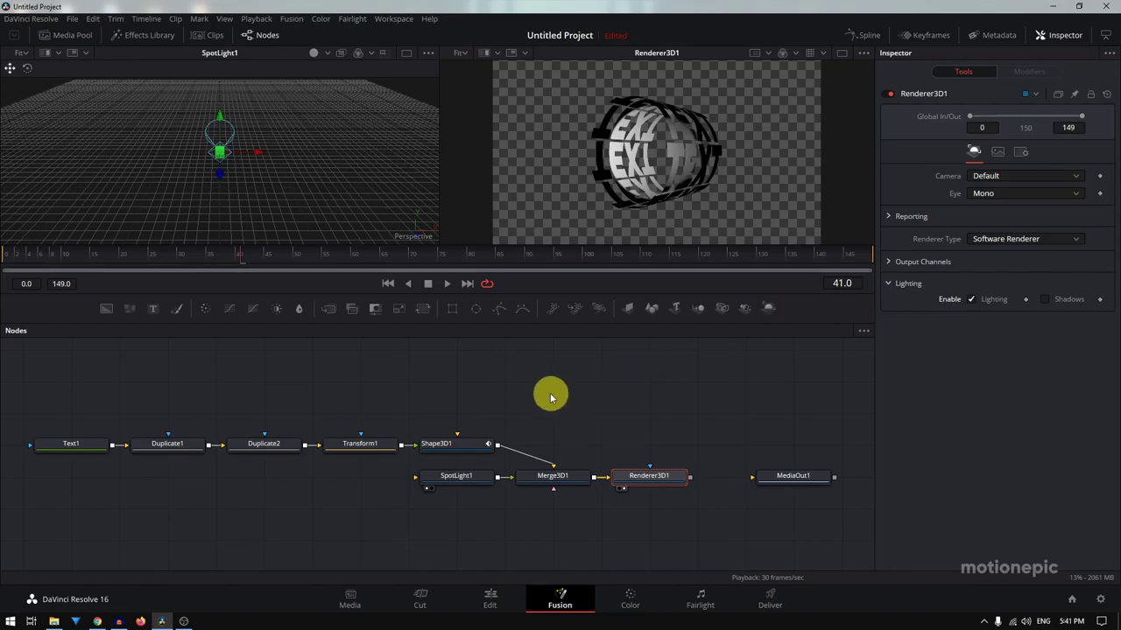
Move the spot light forward to a Z translation of 12.61, keeping its X translation at 0
{"action": "left_click", "coordinate": [459, 474]}
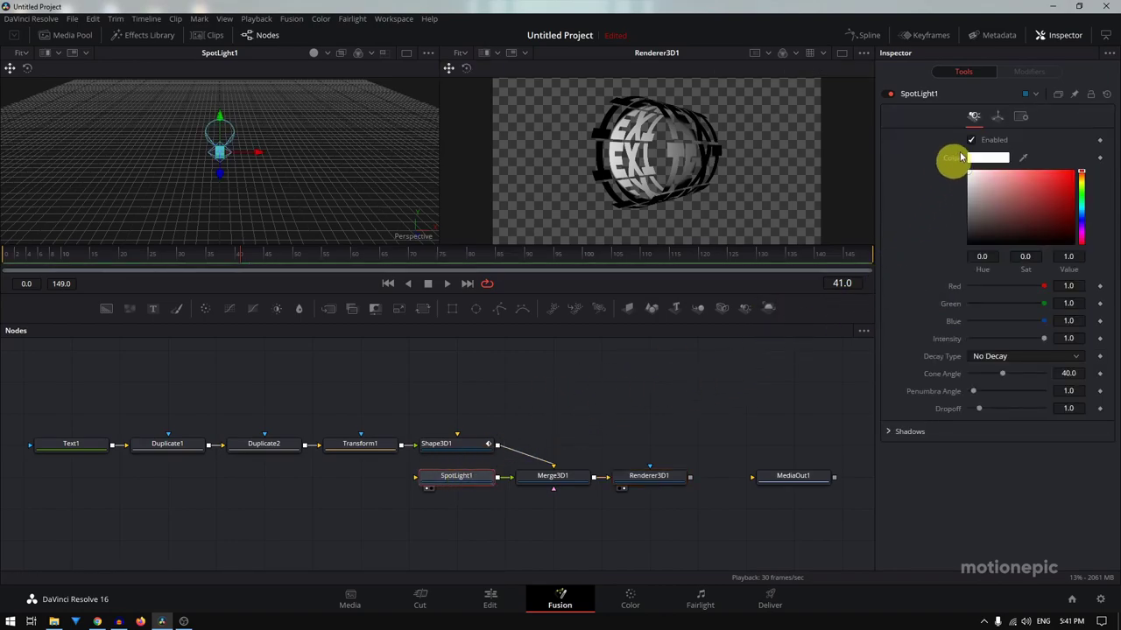
{"action": "left_click", "coordinate": [999, 117]}
{"action": "key", "text": "ctrl+z"}
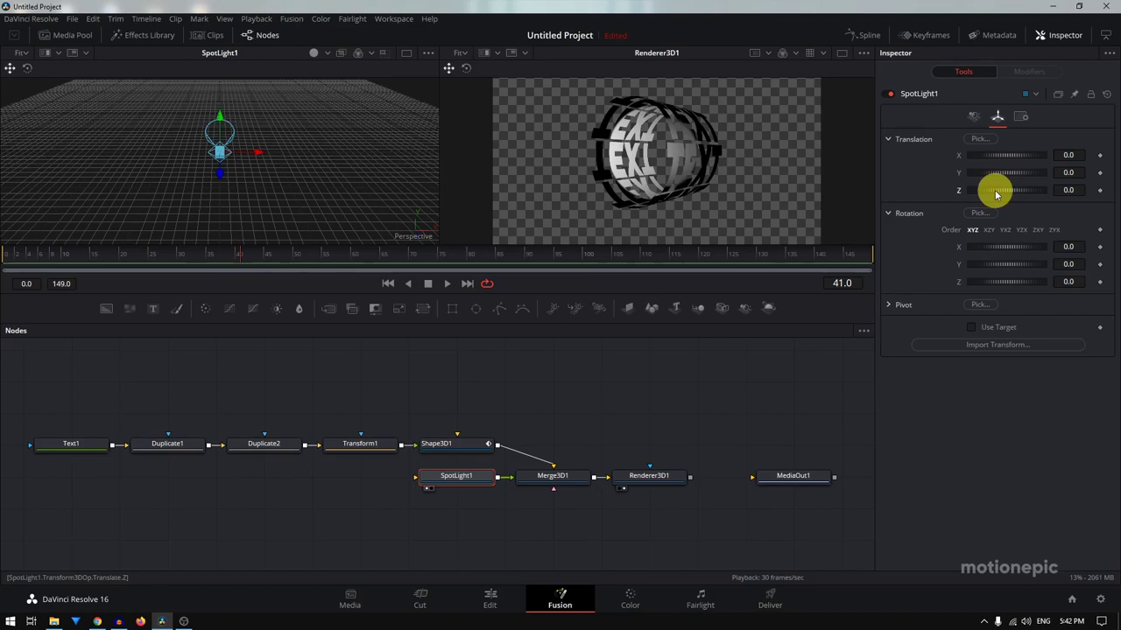
{"action": "left_click_drag", "start_coordinate": [994, 192], "coordinate": [1016, 203]}
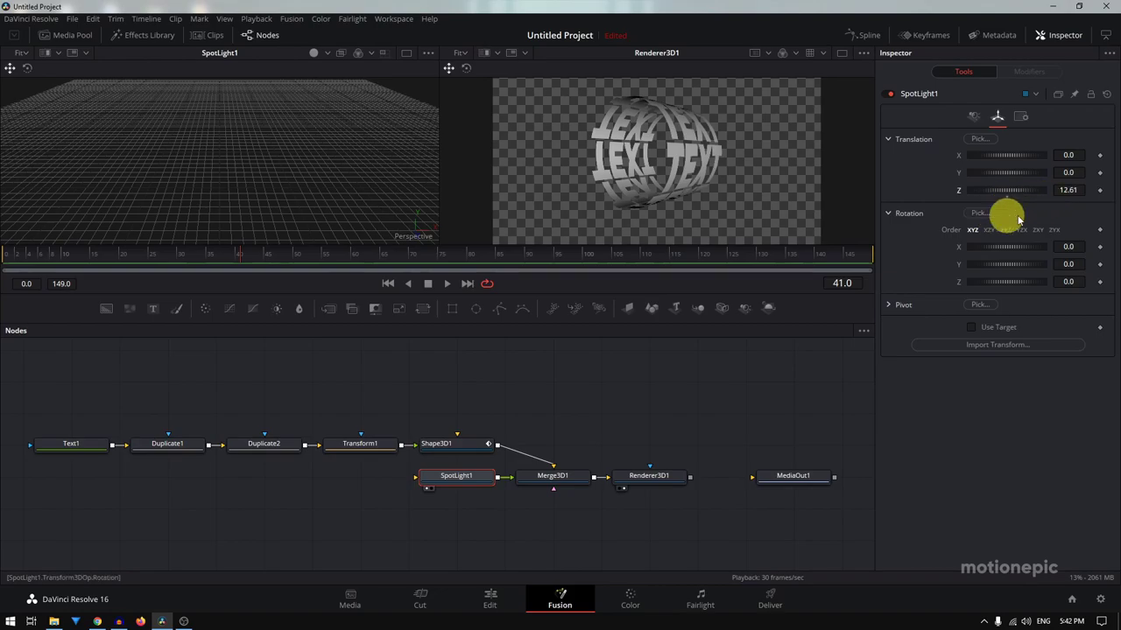
{"action": "left_click_drag", "start_coordinate": [999, 156], "coordinate": [1014, 161]}
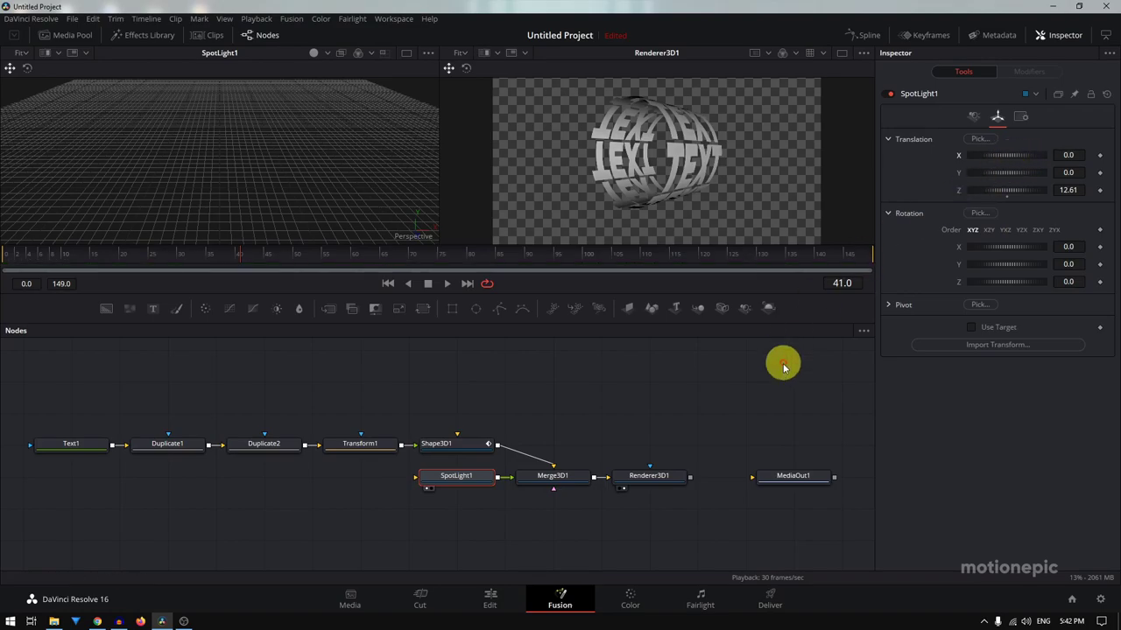
Lower the Shape3D1 material's specular Exponent to 1.4 and its specular Intensity to 0.866
{"action": "left_click", "coordinate": [438, 445]}
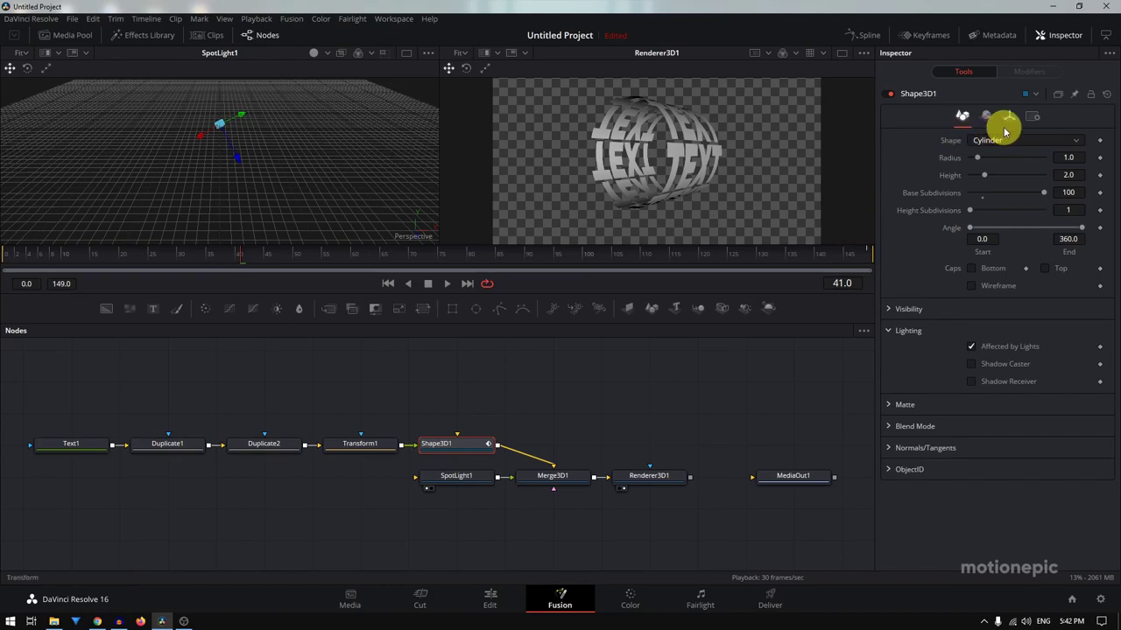
{"action": "left_click", "coordinate": [992, 117]}
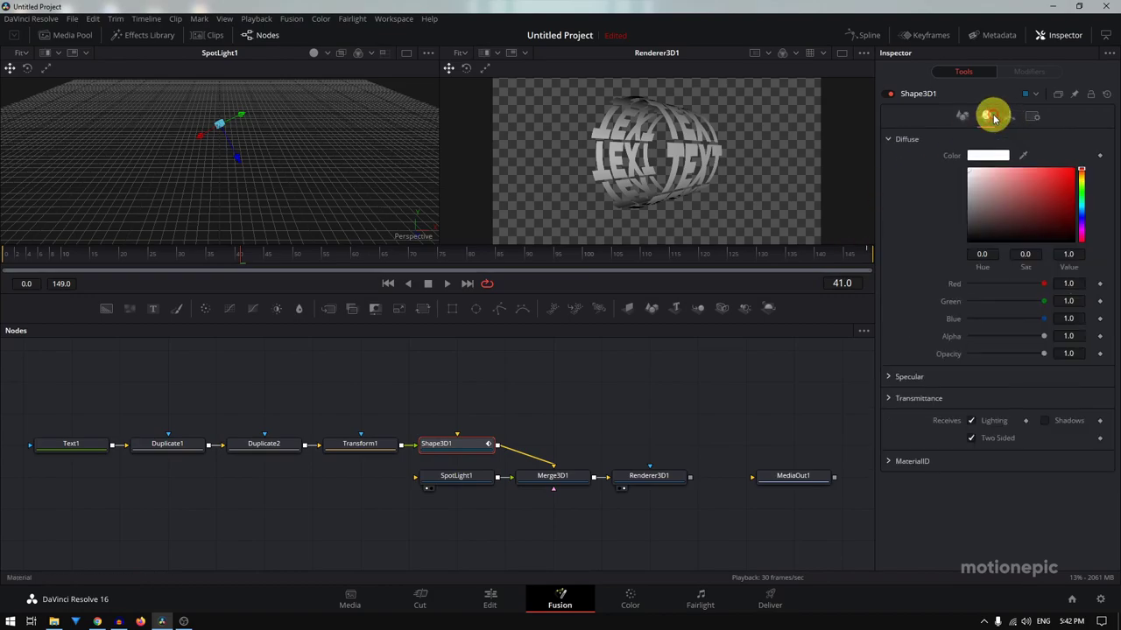
{"action": "left_click", "coordinate": [887, 378]}
{"action": "scroll", "coordinate": [888, 403], "scroll_direction": "down", "scroll_amount": 2}
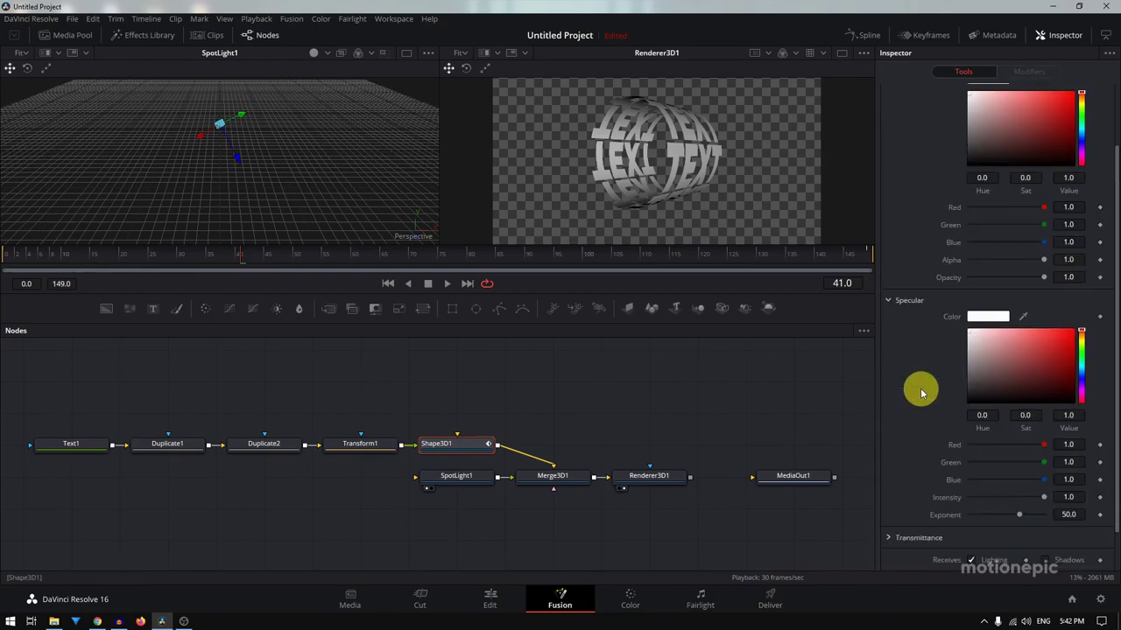
{"action": "scroll", "coordinate": [931, 400], "scroll_direction": "down", "scroll_amount": 1}
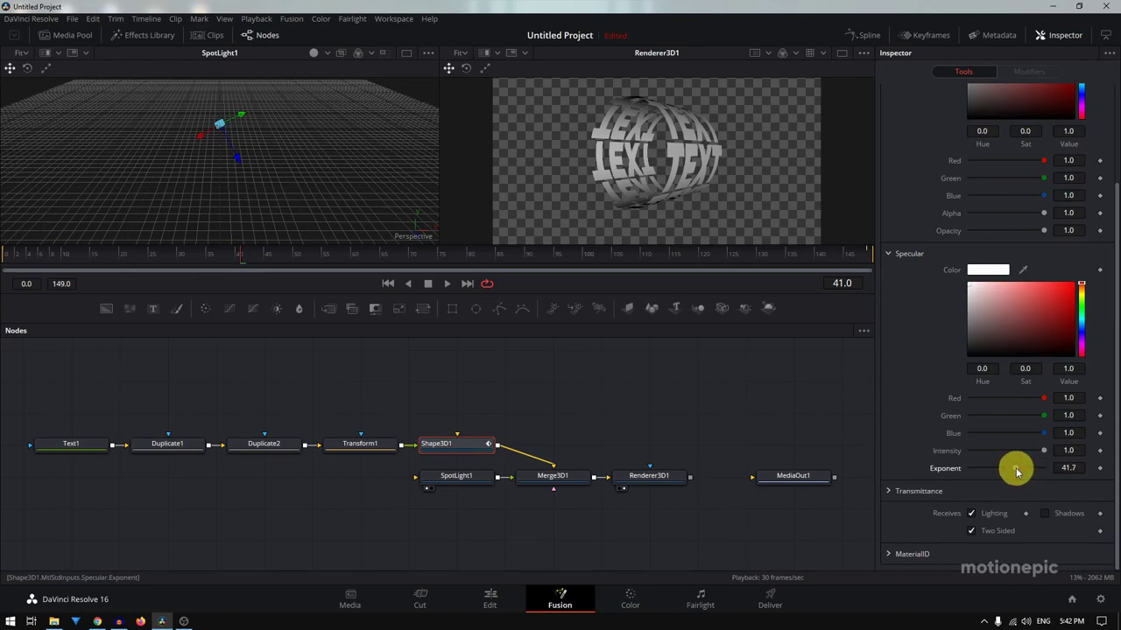
{"action": "mouse_move", "coordinate": [1004, 471]}
{"action": "left_mouse_down"}
{"action": "mouse_move", "coordinate": [963, 464]}
{"action": "mouse_move", "coordinate": [971, 468]}
{"action": "left_mouse_up"}
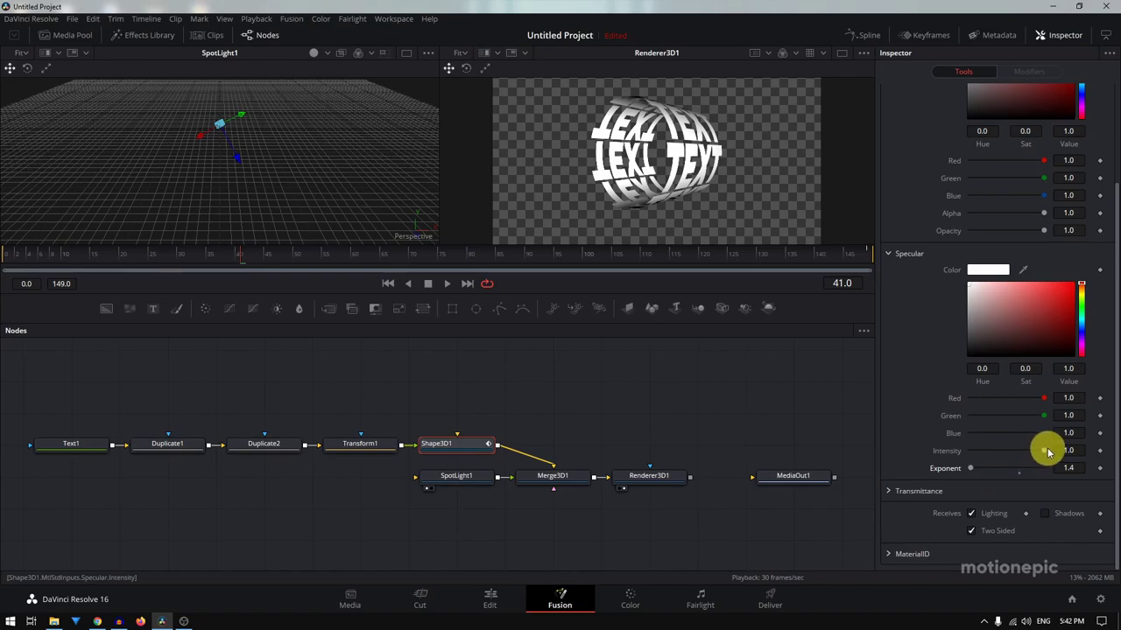
{"action": "mouse_move", "coordinate": [1045, 451]}
{"action": "left_mouse_down"}
{"action": "mouse_move", "coordinate": [968, 443]}
{"action": "mouse_move", "coordinate": [1077, 449]}
{"action": "mouse_move", "coordinate": [1025, 452]}
{"action": "left_mouse_up"}
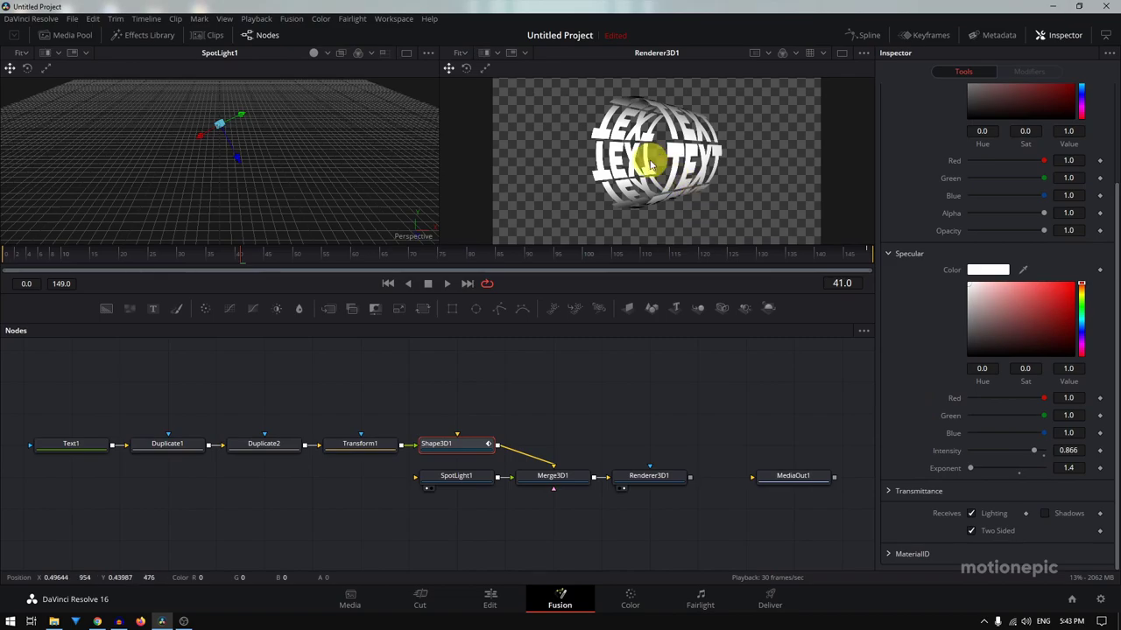
Play the composition from the start to check the lit text cylinder's rotation
{"action": "scroll", "coordinate": [649, 163], "scroll_direction": "down", "scroll_amount": 2}
{"action": "left_click", "coordinate": [409, 285]}
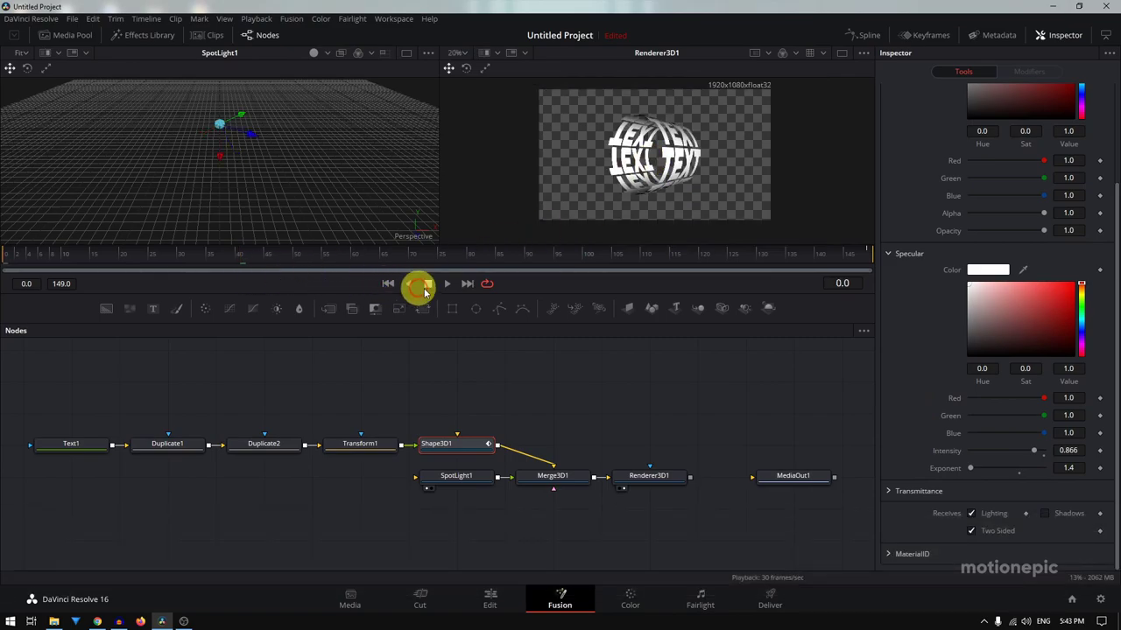
{"action": "left_click", "coordinate": [446, 286]}
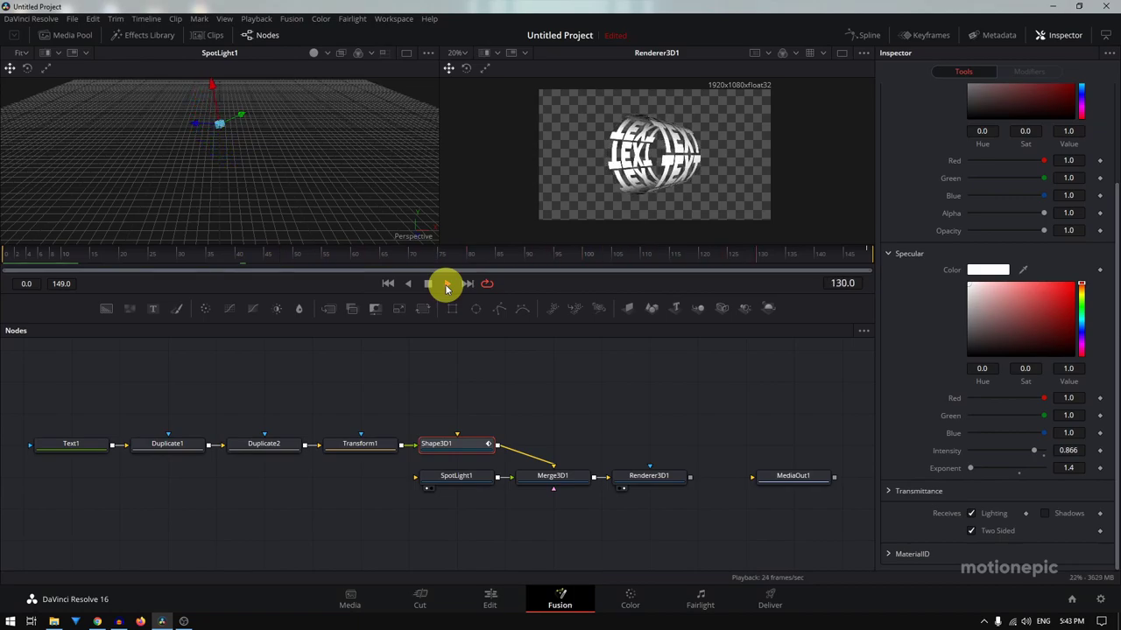
{"action": "left_click", "coordinate": [447, 285]}
Move MediaOut1 further from the renderer and add a Background node merged with Renderer3D1's output
{"action": "left_click_drag", "start_coordinate": [783, 475], "coordinate": [817, 476]}
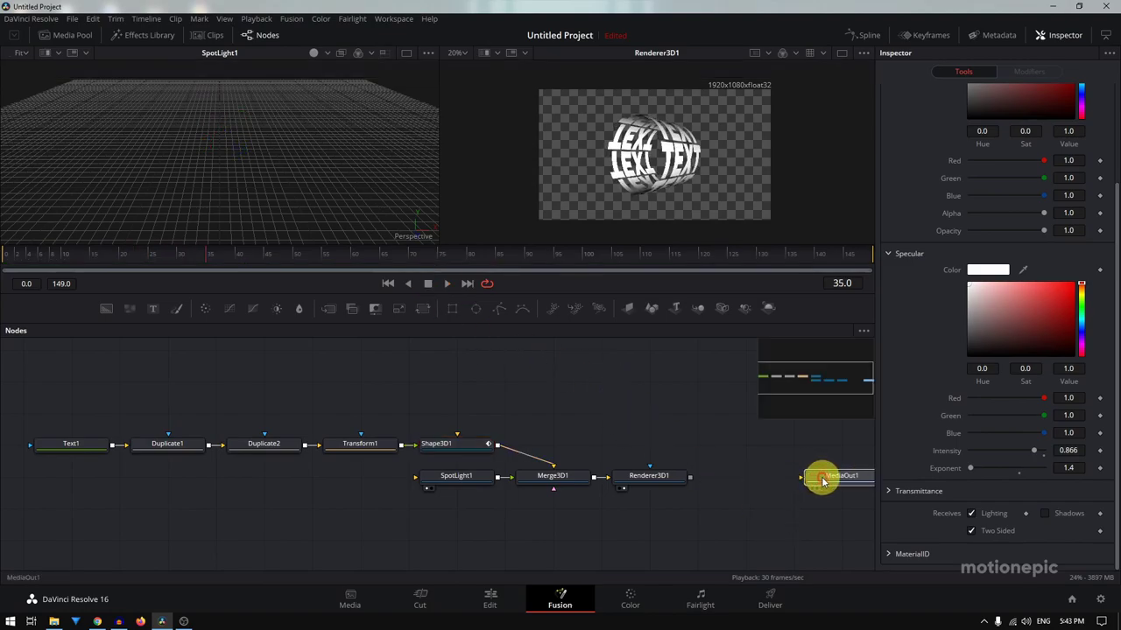
{"action": "left_click", "coordinate": [526, 475]}
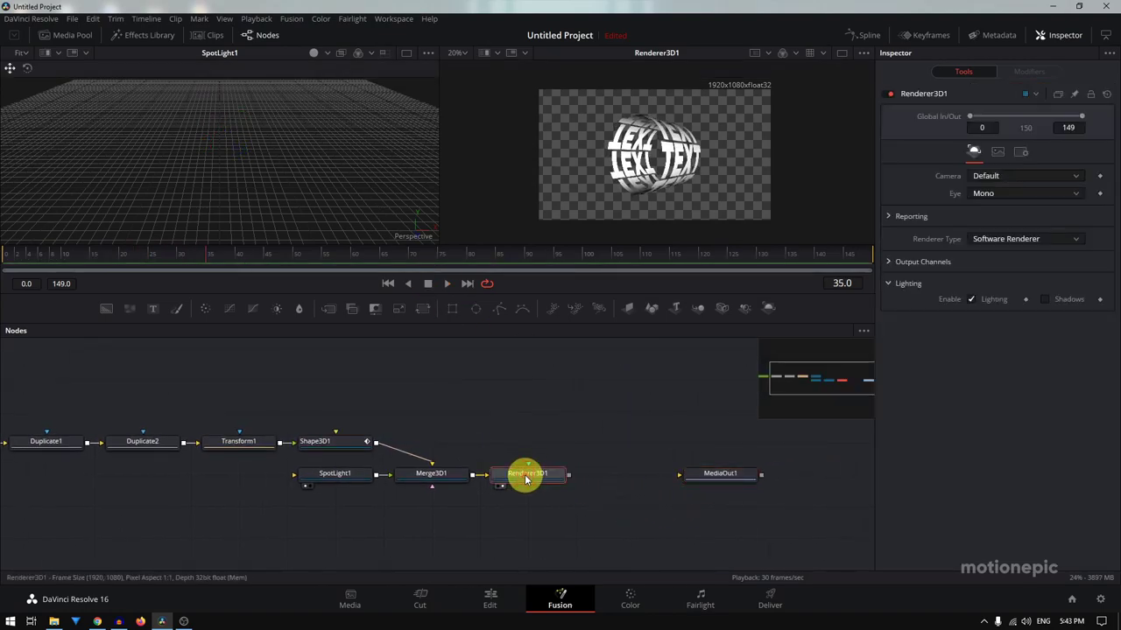
{"action": "key", "text": "shift+space"}
{"action": "type", "text": "Xf"}
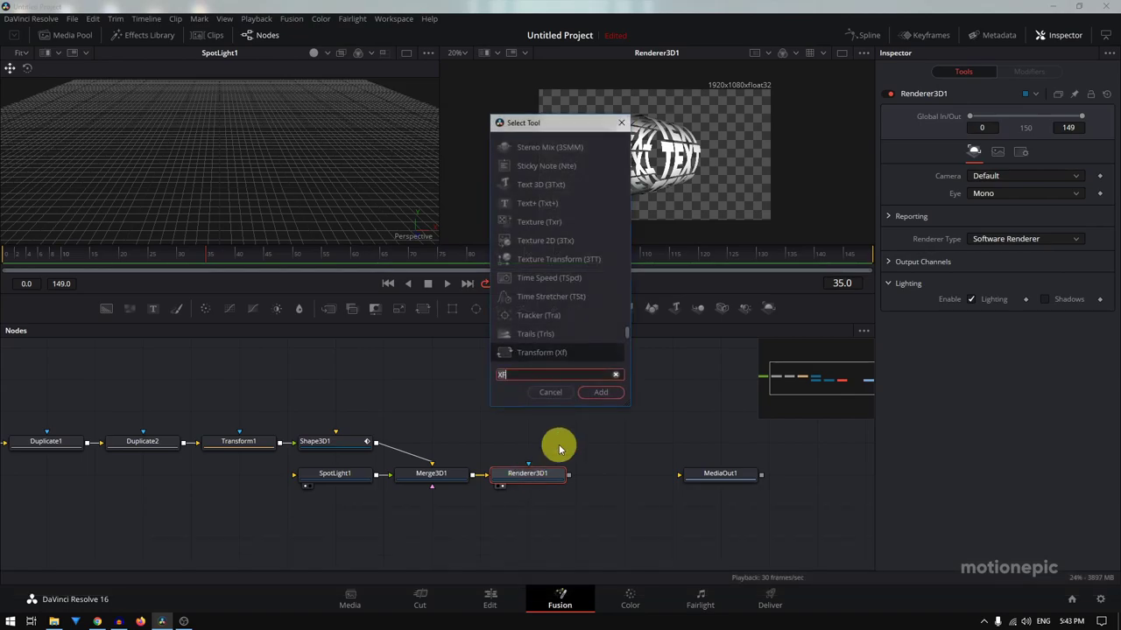
{"action": "type", "text": "BG"}
{"action": "left_click", "coordinate": [601, 392]}
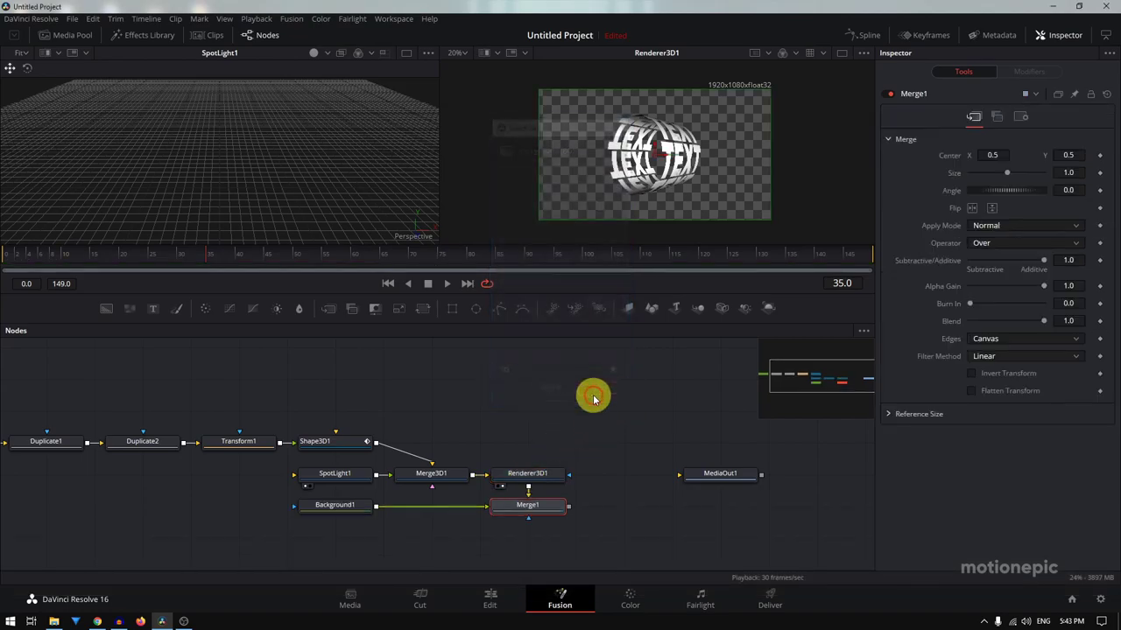
Connect Merge1's output to MediaOut1 and show MediaOut1 in the viewer that displayed Renderer3D1
{"action": "left_click", "coordinate": [437, 538]}
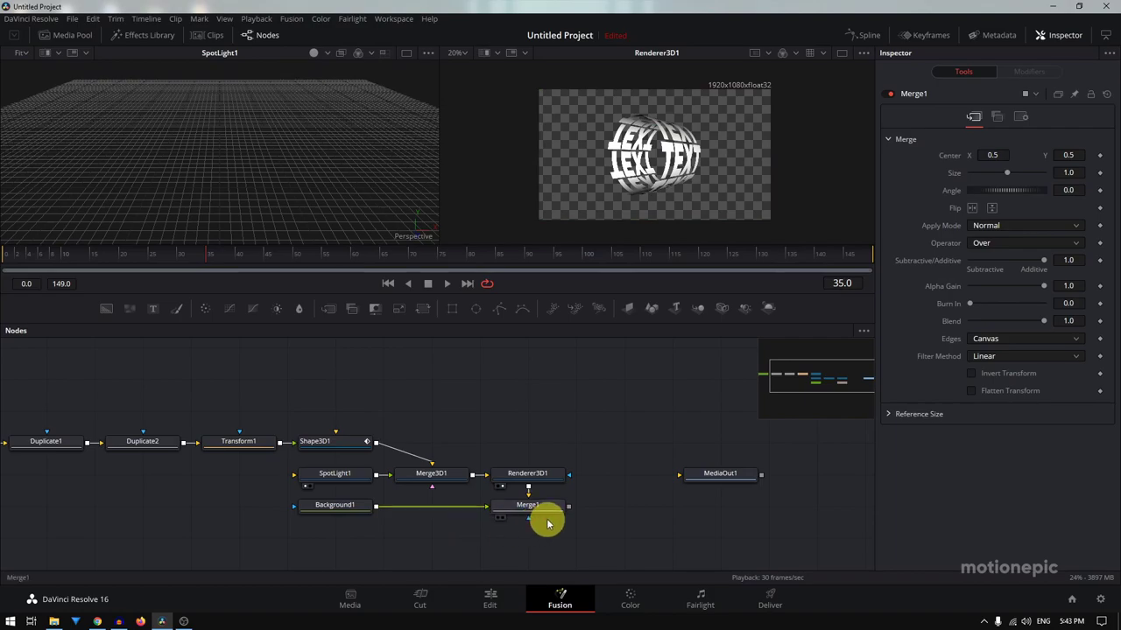
{"action": "left_click_drag", "start_coordinate": [570, 508], "coordinate": [640, 219]}
{"action": "left_click", "coordinate": [583, 404]}
Swap Merge1's foreground and background inputs so the text cylinder sits in front of the background
{"action": "left_click", "coordinate": [527, 513]}
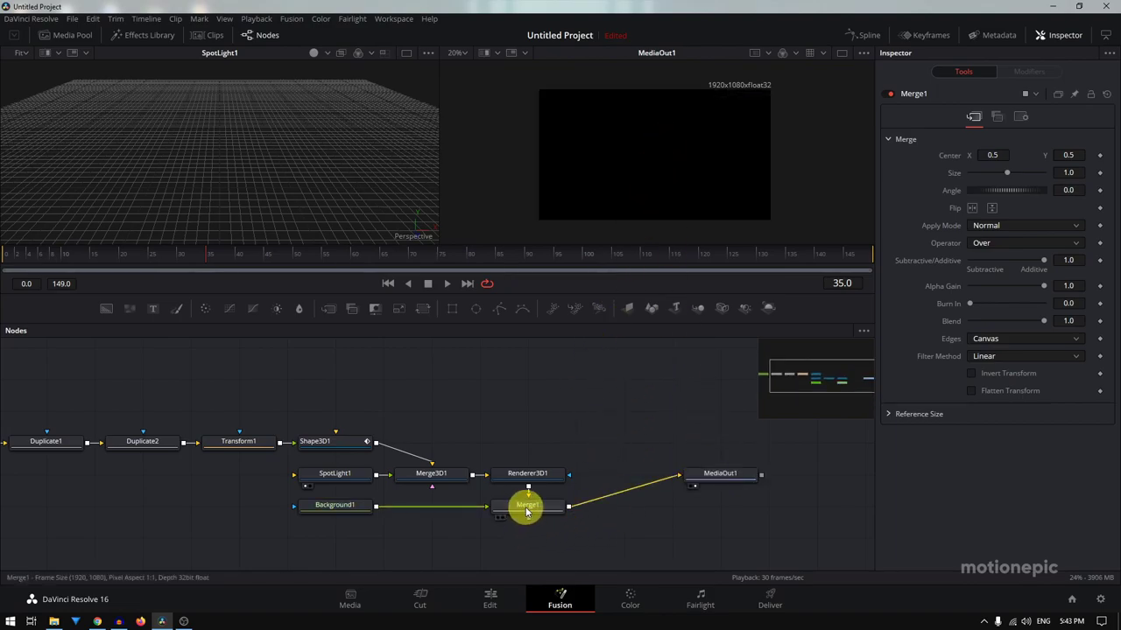
{"action": "left_click", "coordinate": [526, 514]}
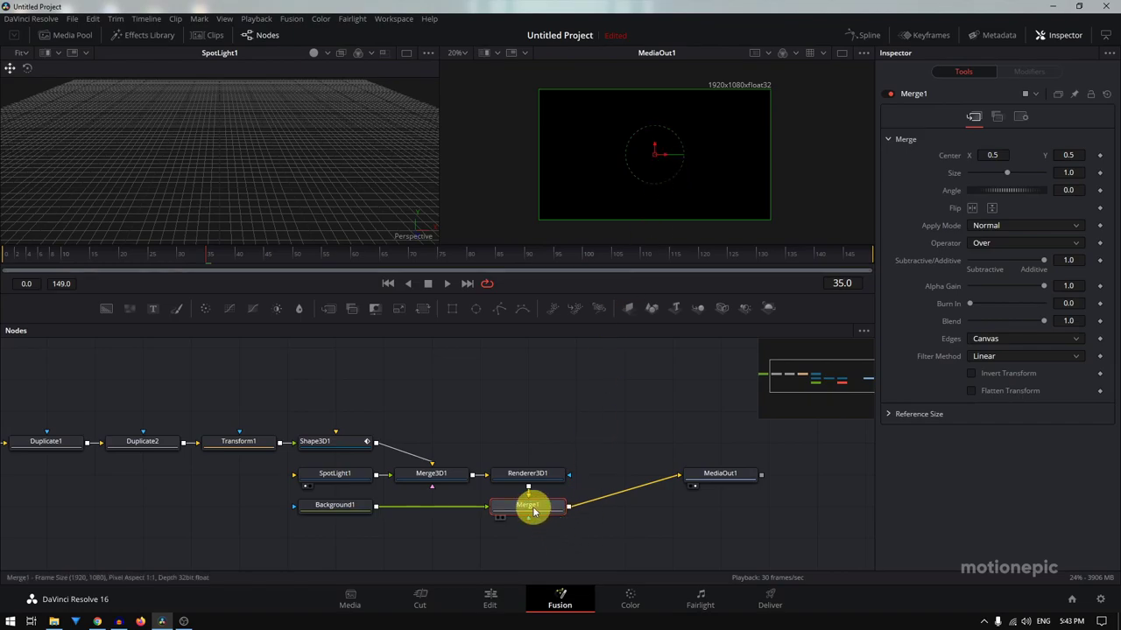
{"action": "key", "text": "ctrl+t"}
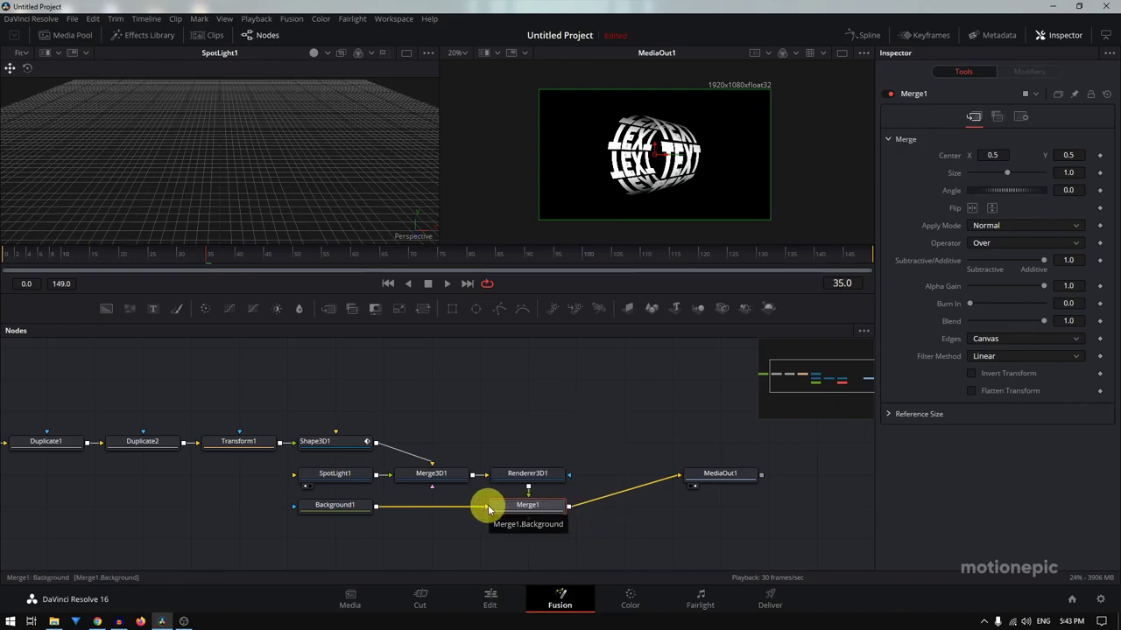
{"action": "left_click", "coordinate": [579, 441]}
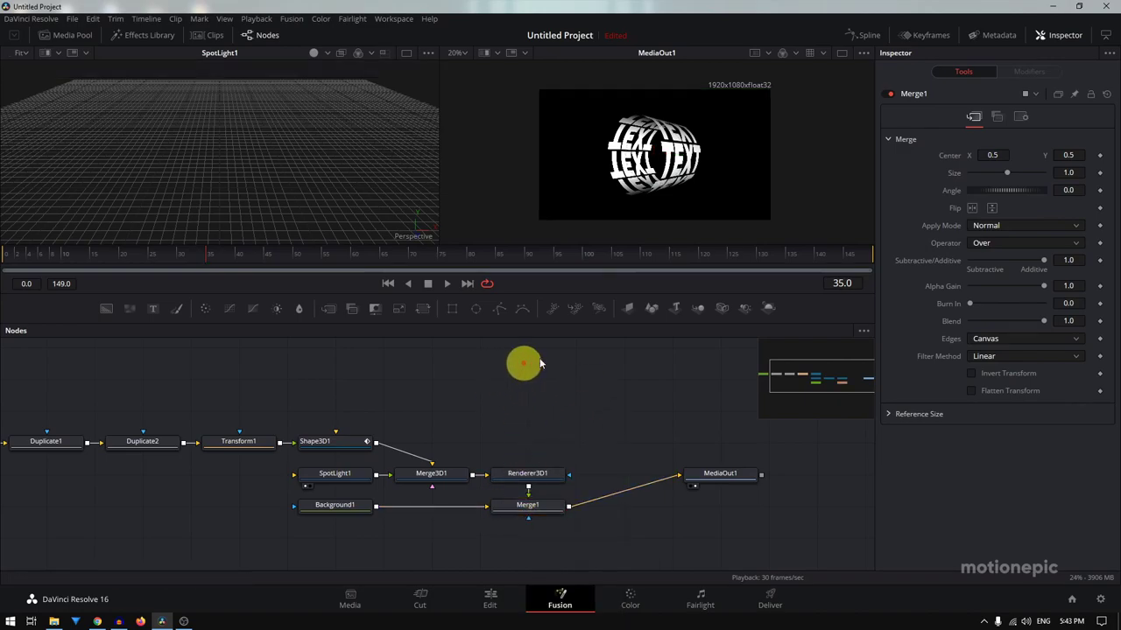
Try out a different colour on the Background1 node and return it to black
{"action": "left_click", "coordinate": [333, 506]}
{"action": "left_click", "coordinate": [1016, 243]}
{"action": "mouse_move", "coordinate": [1017, 243]}
{"action": "left_mouse_down"}
{"action": "mouse_move", "coordinate": [1060, 190]}
{"action": "mouse_move", "coordinate": [1093, 238]}
{"action": "mouse_move", "coordinate": [1024, 300]}
{"action": "mouse_move", "coordinate": [977, 229]}
{"action": "mouse_move", "coordinate": [930, 342]}
{"action": "left_mouse_up"}
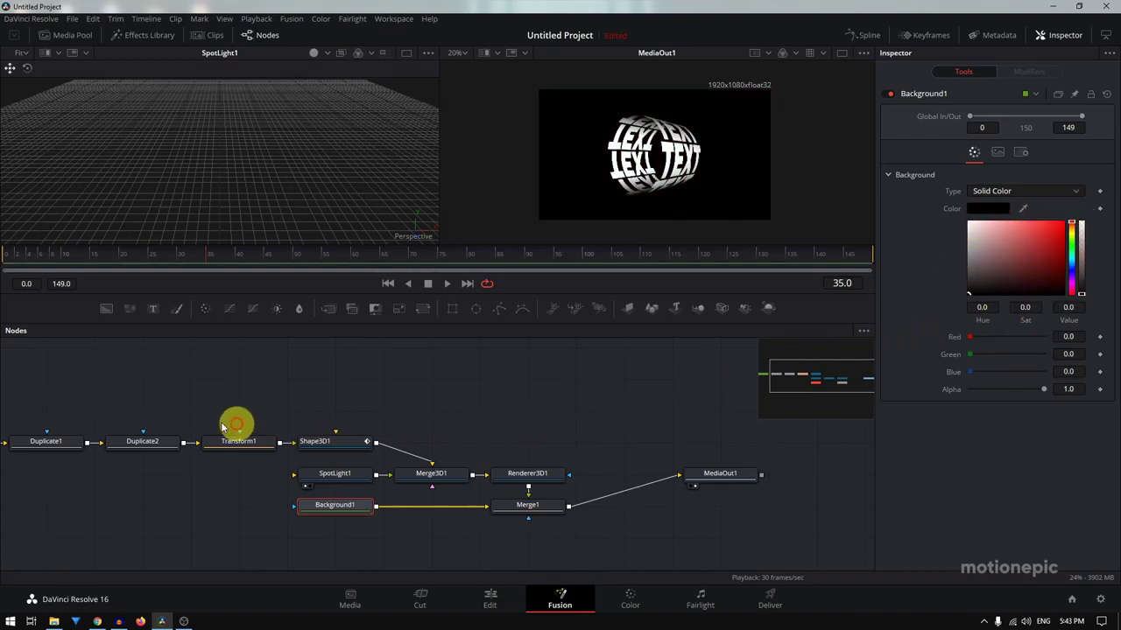
Try the yellow-green colour #c4ff00 for the text in the Text1 node
{"action": "left_click_drag", "start_coordinate": [205, 420], "coordinate": [277, 426]}
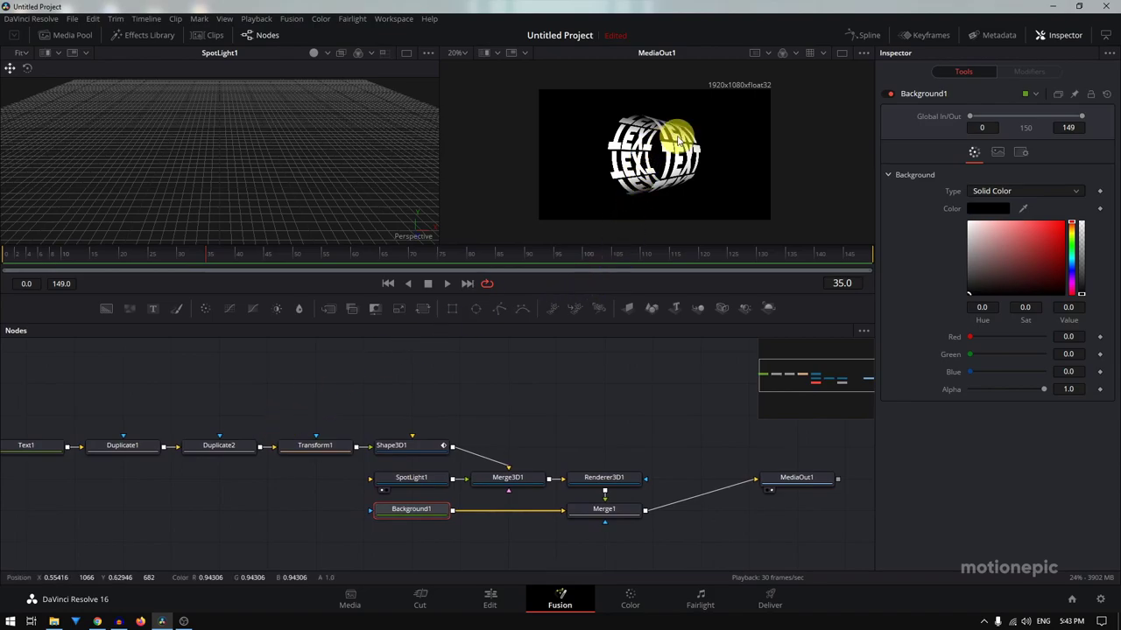
{"action": "left_click_drag", "start_coordinate": [382, 372], "coordinate": [500, 382]}
{"action": "left_click", "coordinate": [131, 453]}
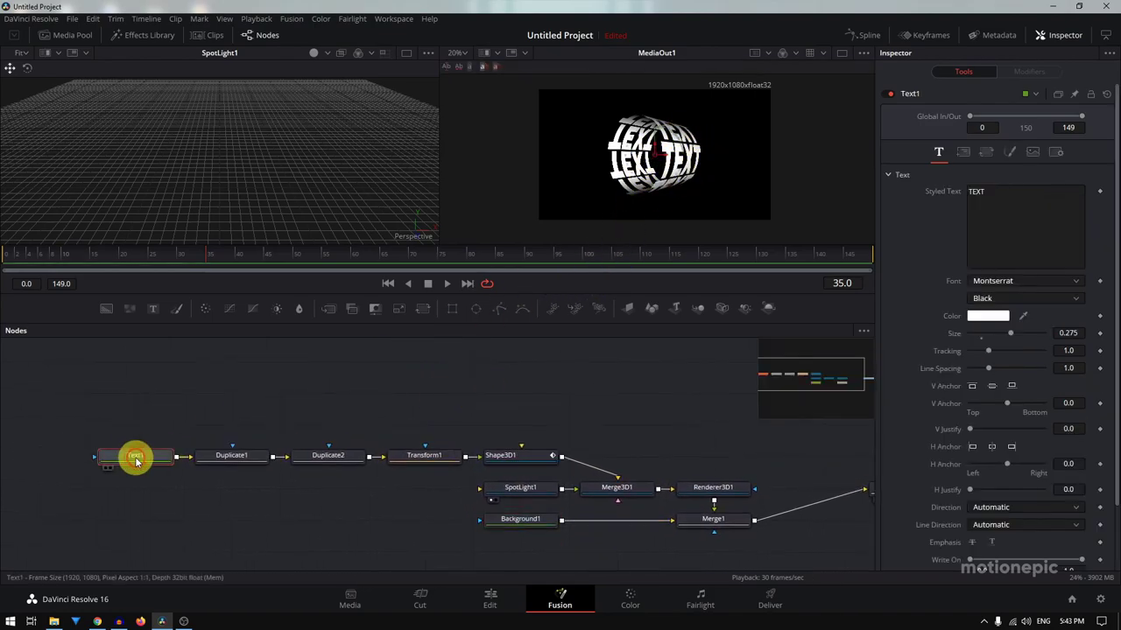
{"action": "left_click", "coordinate": [994, 317]}
{"action": "left_click", "coordinate": [642, 201]}
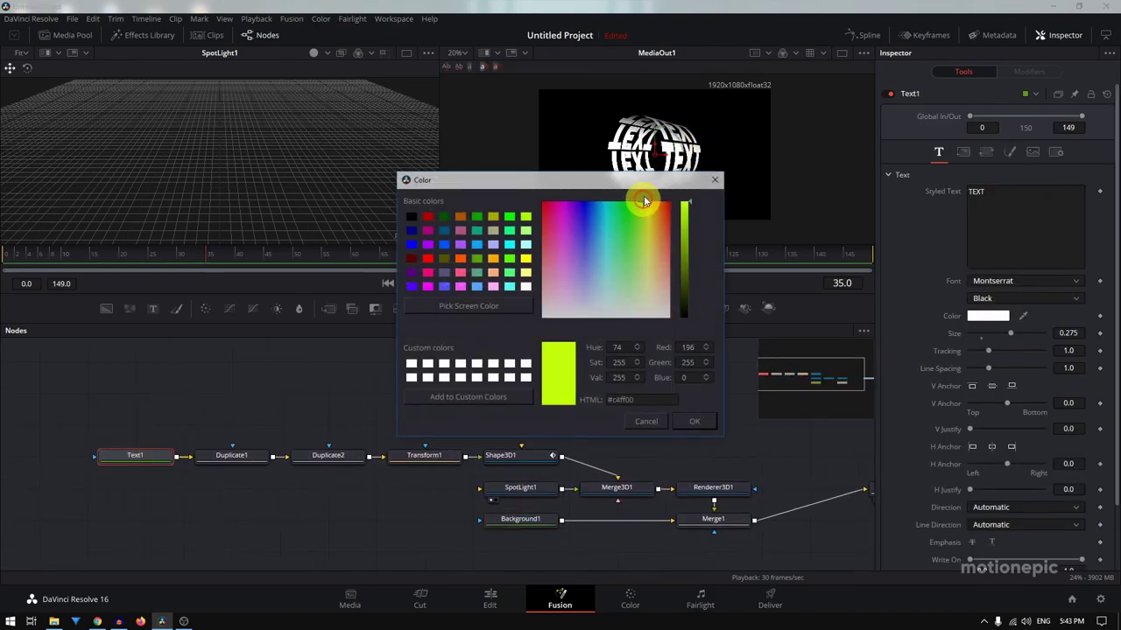
{"action": "left_click", "coordinate": [676, 419]}
Set the SpotLight1 light colour to pure red, with Red 1.0, Green 0.0 and Blue 0.0
{"action": "left_click", "coordinate": [478, 486]}
{"action": "left_click", "coordinate": [514, 489]}
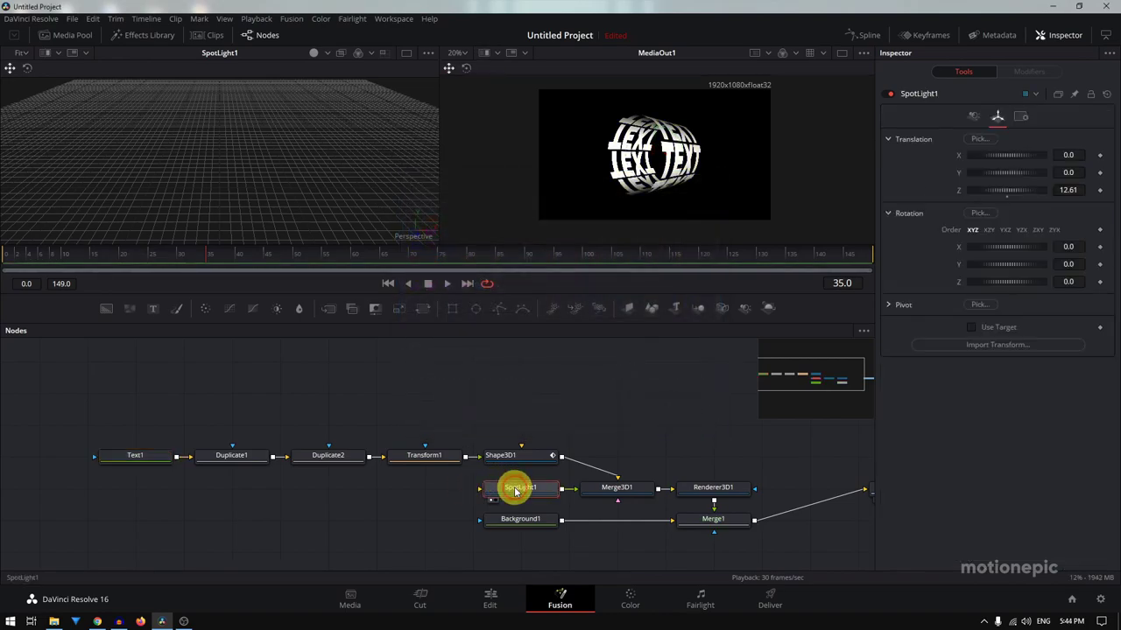
{"action": "left_click", "coordinate": [974, 117]}
{"action": "left_click_drag", "start_coordinate": [1018, 195], "coordinate": [1089, 161]}
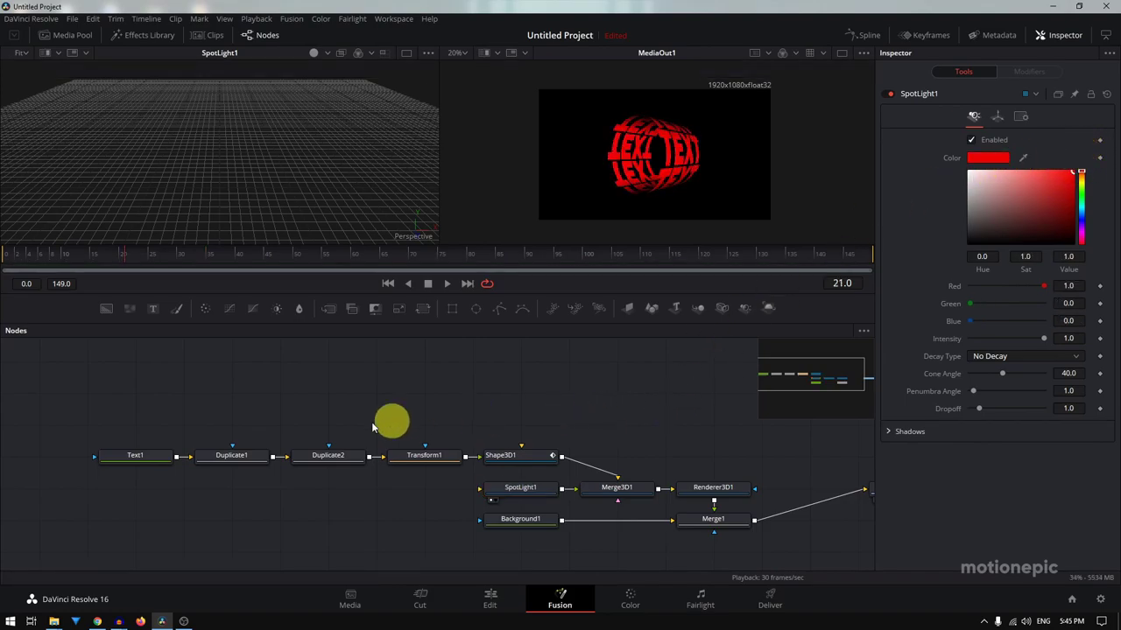
Replace the styled text in the Text1 node with COOL
{"action": "left_click", "coordinate": [135, 458]}
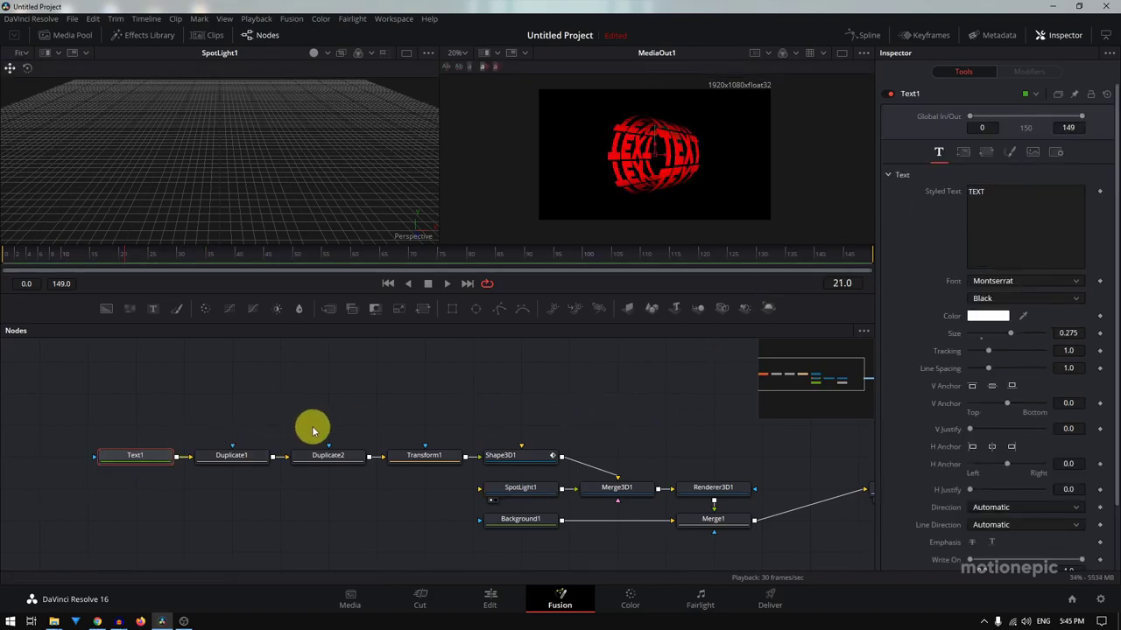
{"action": "key", "text": "ctrl+a"}
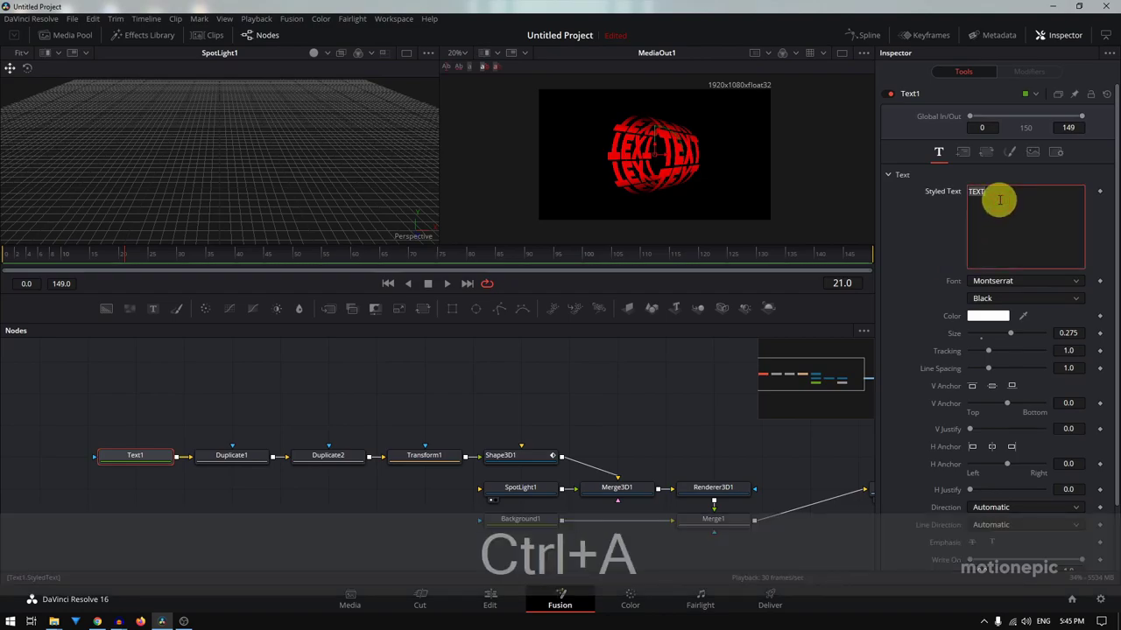
{"action": "type", "text": "COOL"}
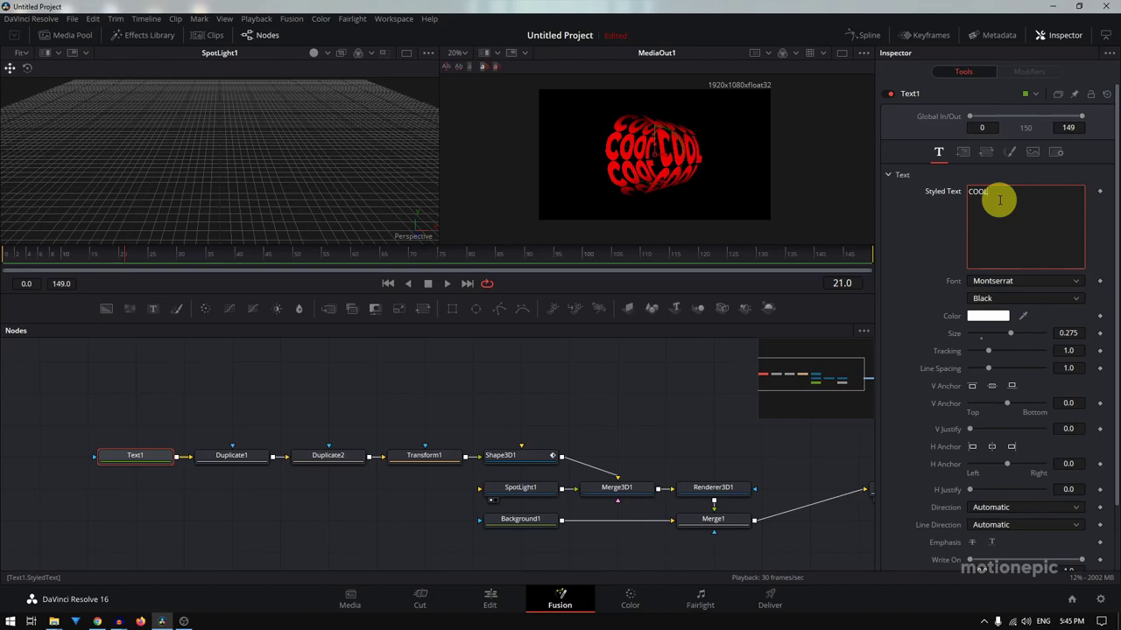
Change the Text1 node's styled text to TUTORIAL and look closely at the wrapped result
{"action": "key", "text": "ctrl+a"}
{"action": "type", "text": "TUTORIAL"}
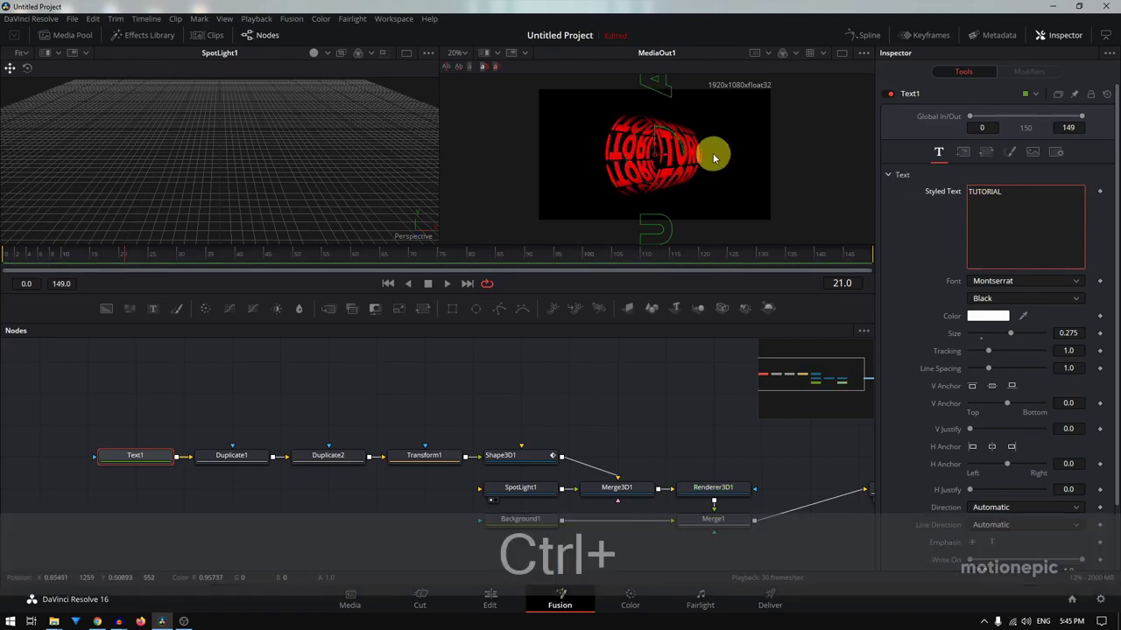
{"action": "scroll", "coordinate": [711, 153], "scroll_direction": "up", "scroll_amount": 2}
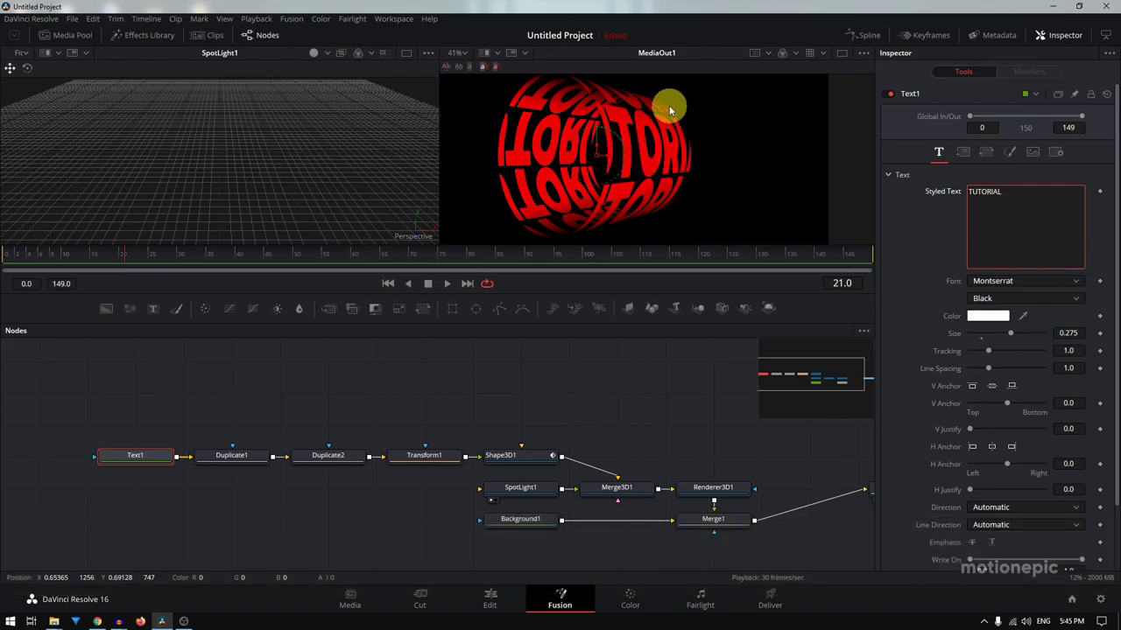
{"action": "scroll", "coordinate": [670, 107], "scroll_direction": "down", "scroll_amount": 2}
Show Duplicate1 in the spot light's viewer and reduce Text1's Size to 0.1535 so the whole word fits the frame
{"action": "left_click_drag", "start_coordinate": [228, 458], "coordinate": [233, 158]}
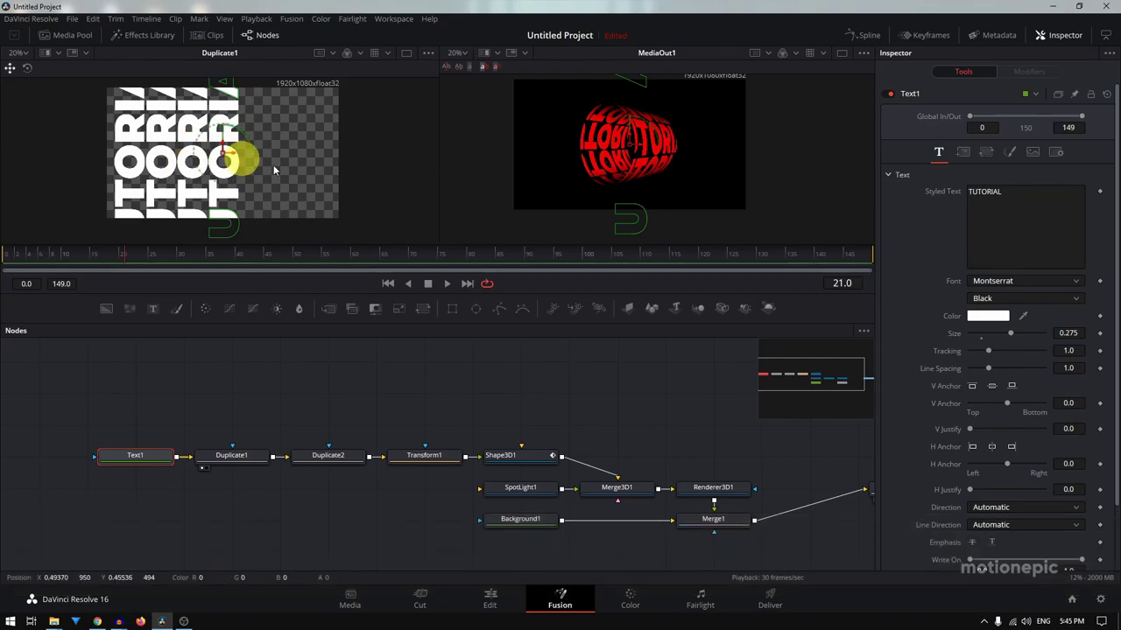
{"action": "left_click", "coordinate": [224, 456]}
{"action": "left_click", "coordinate": [147, 463]}
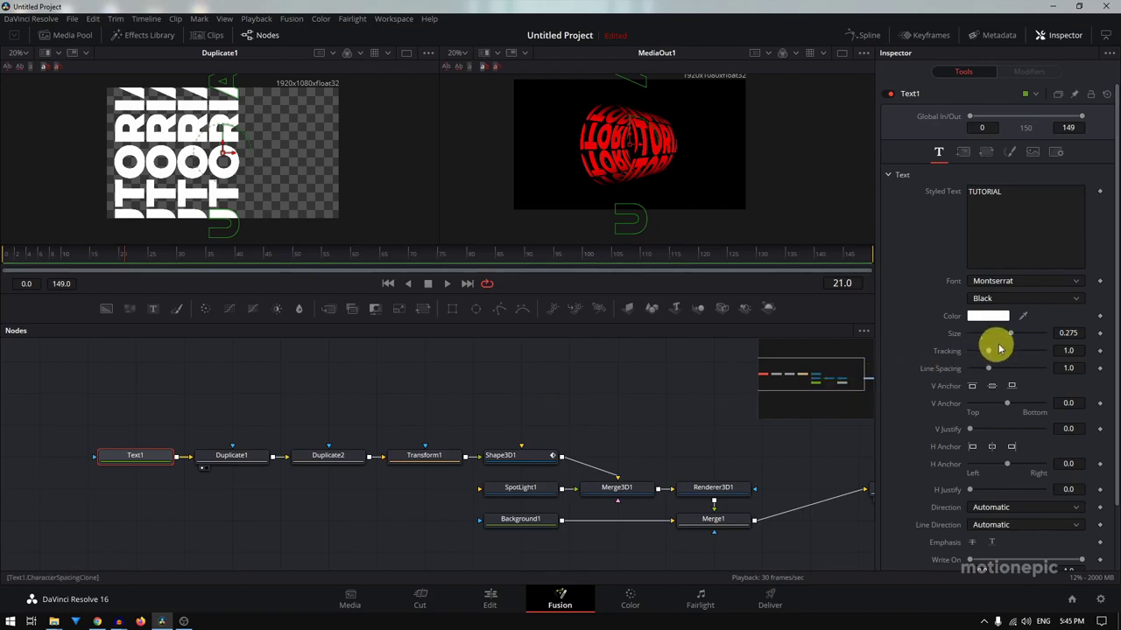
{"action": "left_click_drag", "start_coordinate": [1012, 336], "coordinate": [994, 335]}
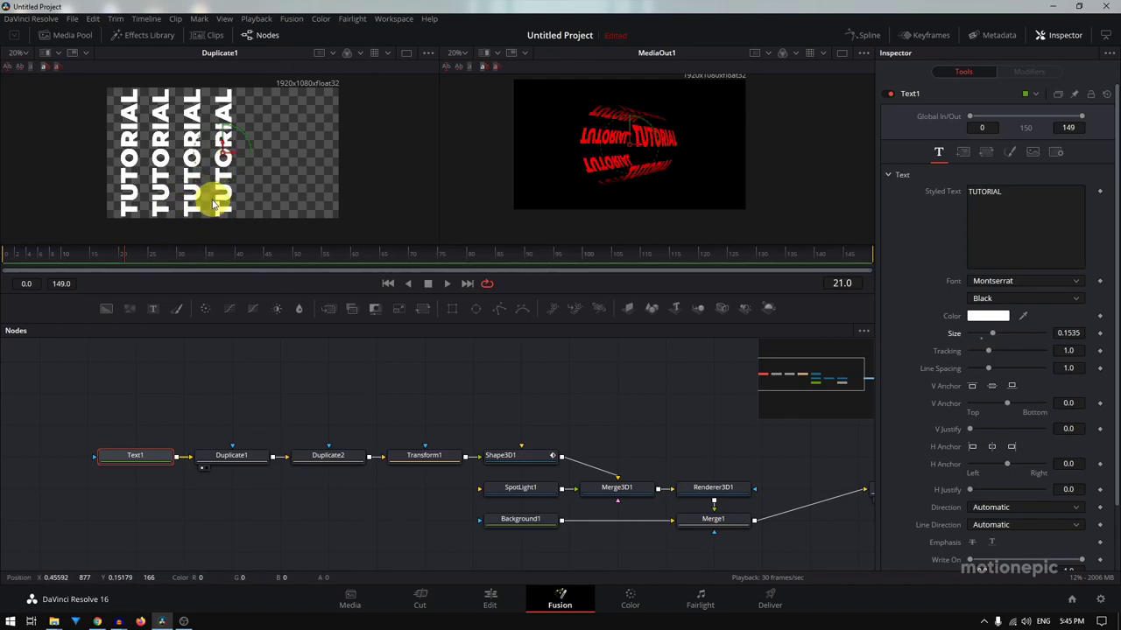
Tighten the word spacing in Duplicate1 with a Center X of 0.407369 and set its Copies to 6
{"action": "left_click", "coordinate": [242, 454]}
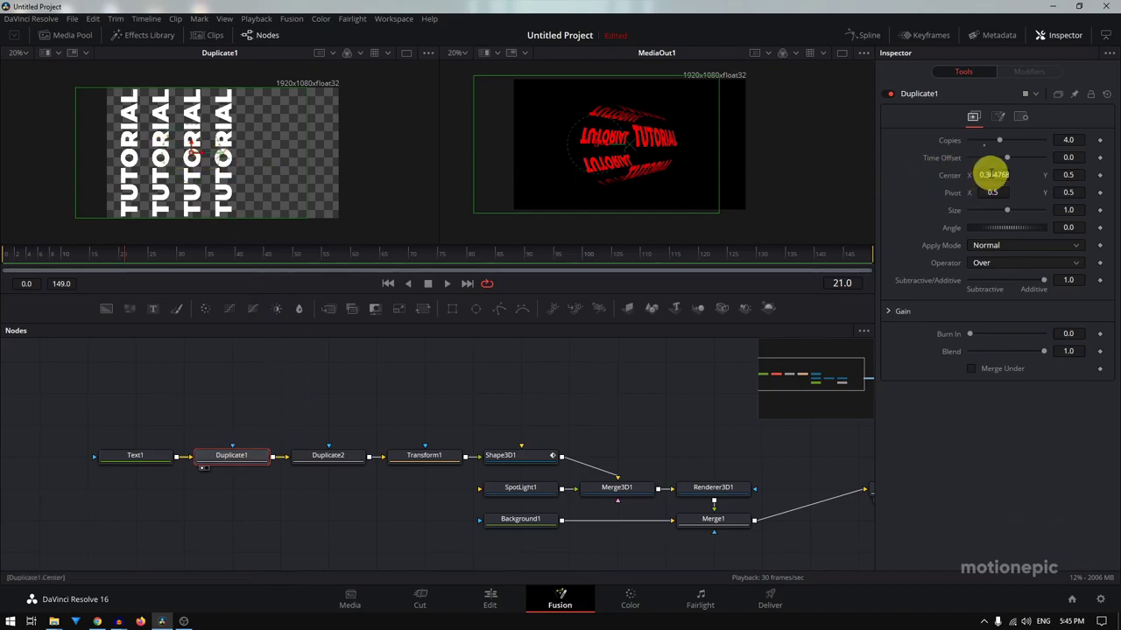
{"action": "left_click_drag", "start_coordinate": [984, 174], "coordinate": [896, 180]}
{"action": "left_click_drag", "start_coordinate": [980, 179], "coordinate": [1003, 175]}
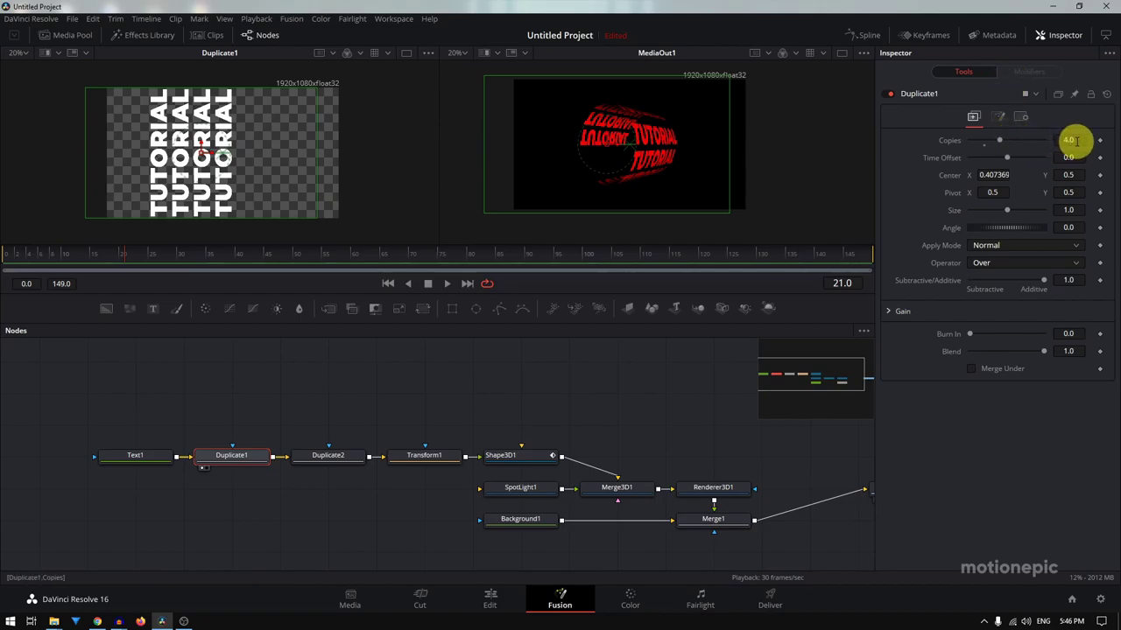
{"action": "left_click_drag", "start_coordinate": [1004, 146], "coordinate": [1015, 148]}
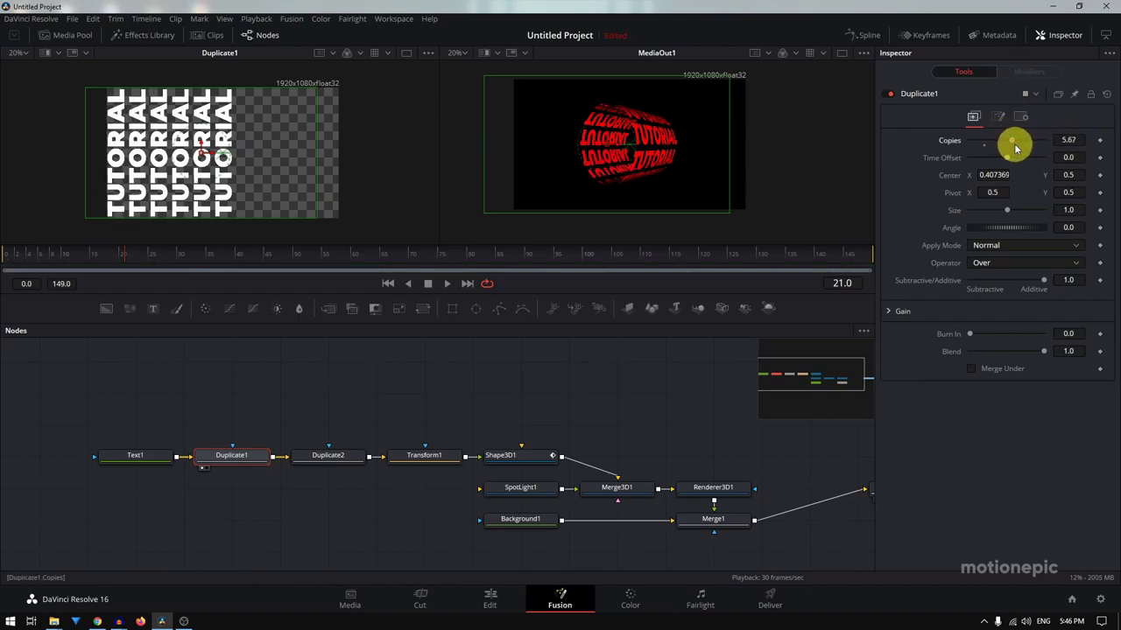
{"action": "left_click", "coordinate": [1077, 140]}
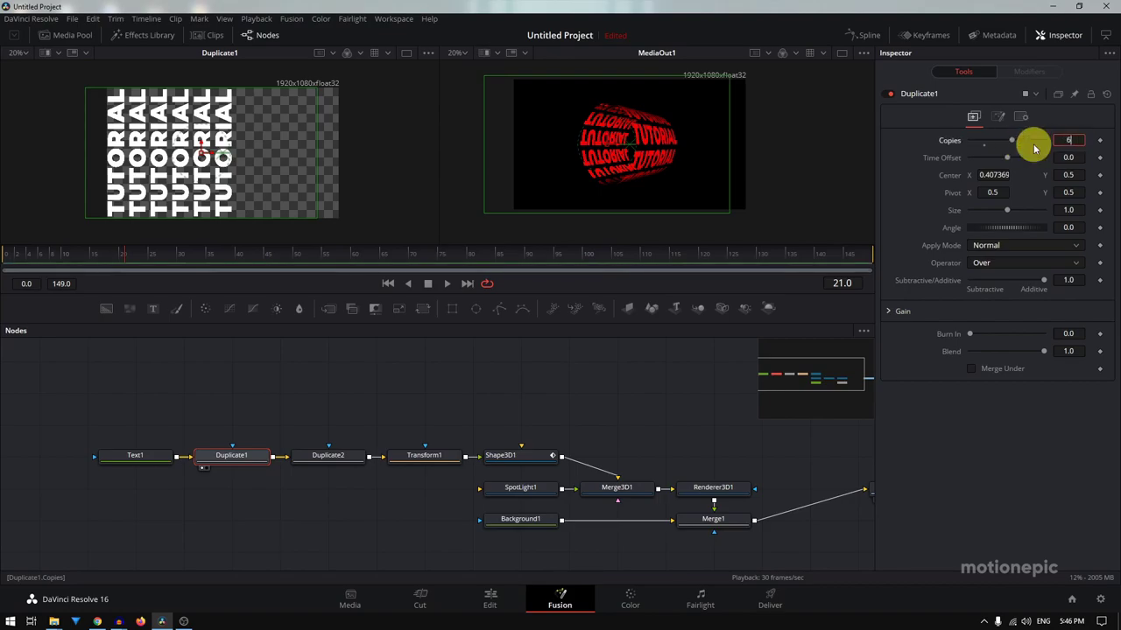
Set Duplicate1's Copies to 6 and fine-tune its Center X to 0.408669
{"action": "type", "text": "6"}
{"action": "key", "text": "Tab"}
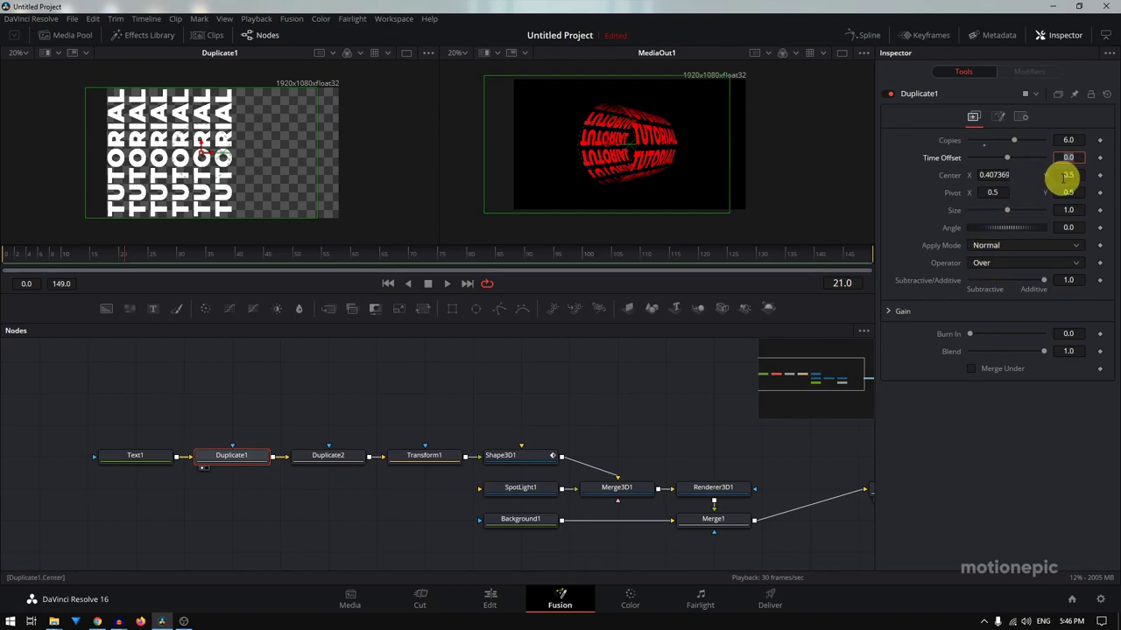
{"action": "left_click_drag", "start_coordinate": [987, 174], "coordinate": [996, 174]}
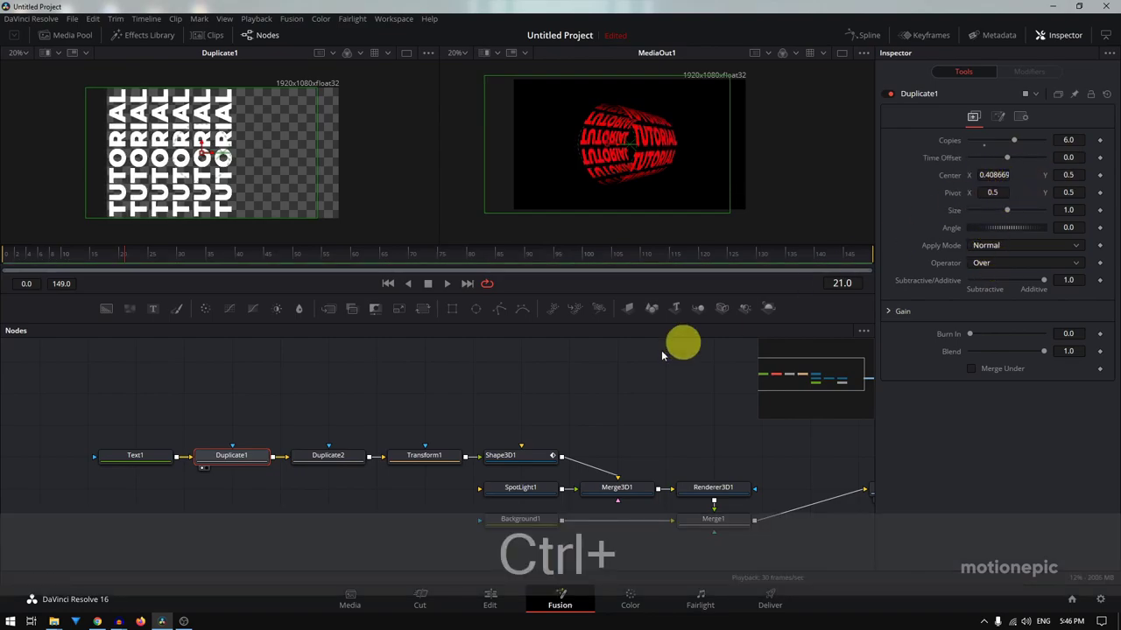
Show Duplicate2 in the output viewer and set its Center X to 0.956819 so the two text groups are evenly spaced
{"action": "left_click", "coordinate": [340, 456]}
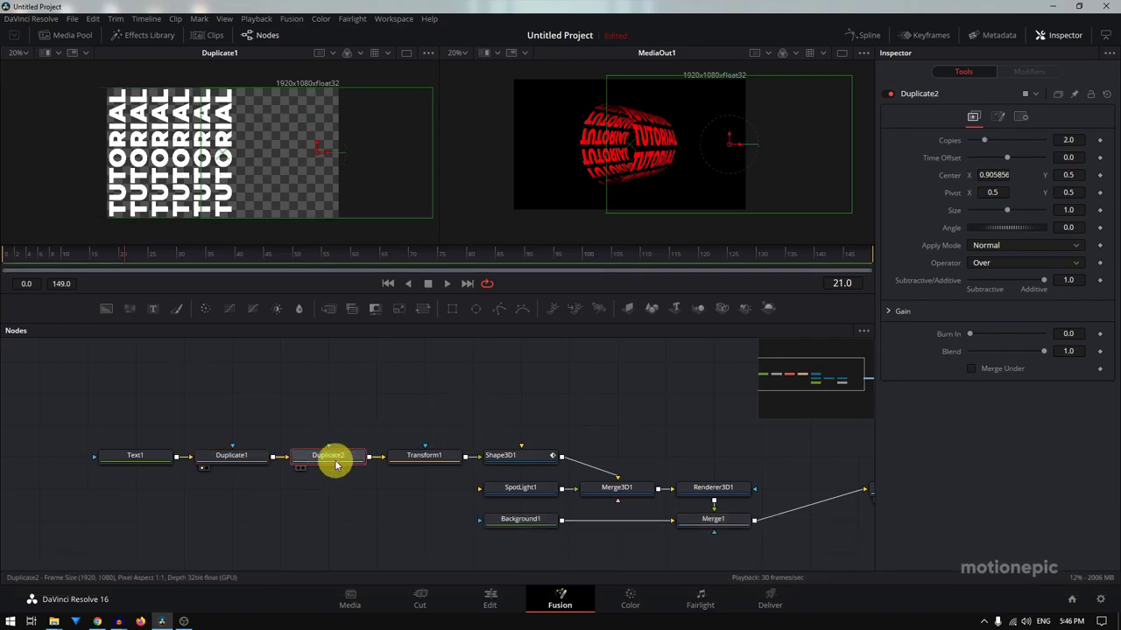
{"action": "key", "text": "2"}
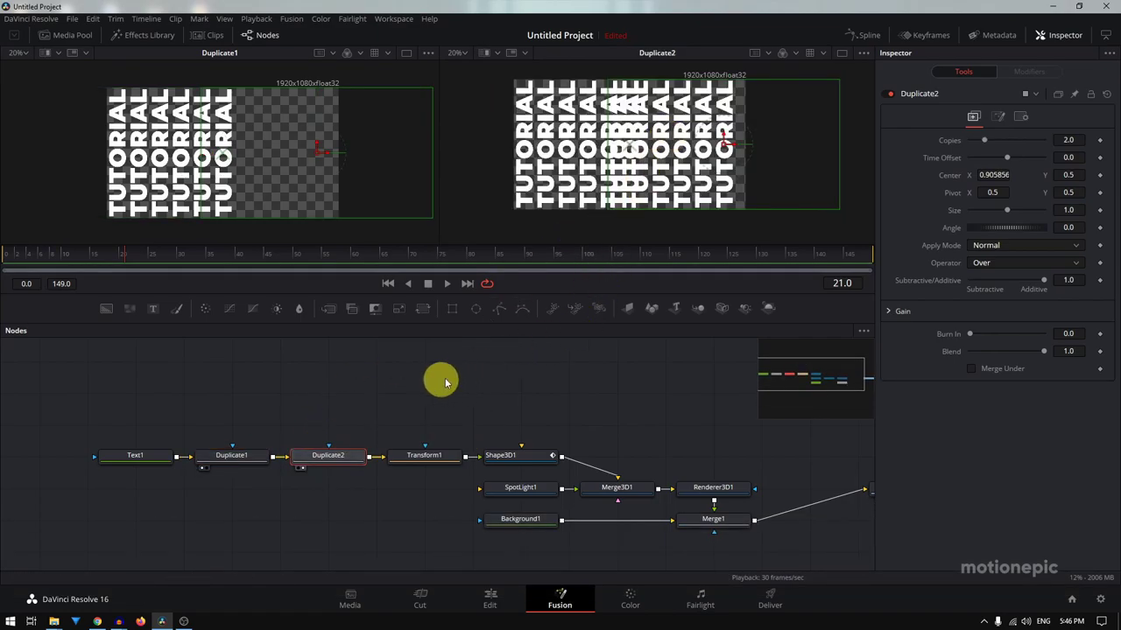
{"action": "scroll", "coordinate": [631, 149], "scroll_direction": "up", "scroll_amount": 3}
{"action": "left_click_drag", "start_coordinate": [727, 157], "coordinate": [788, 149]}
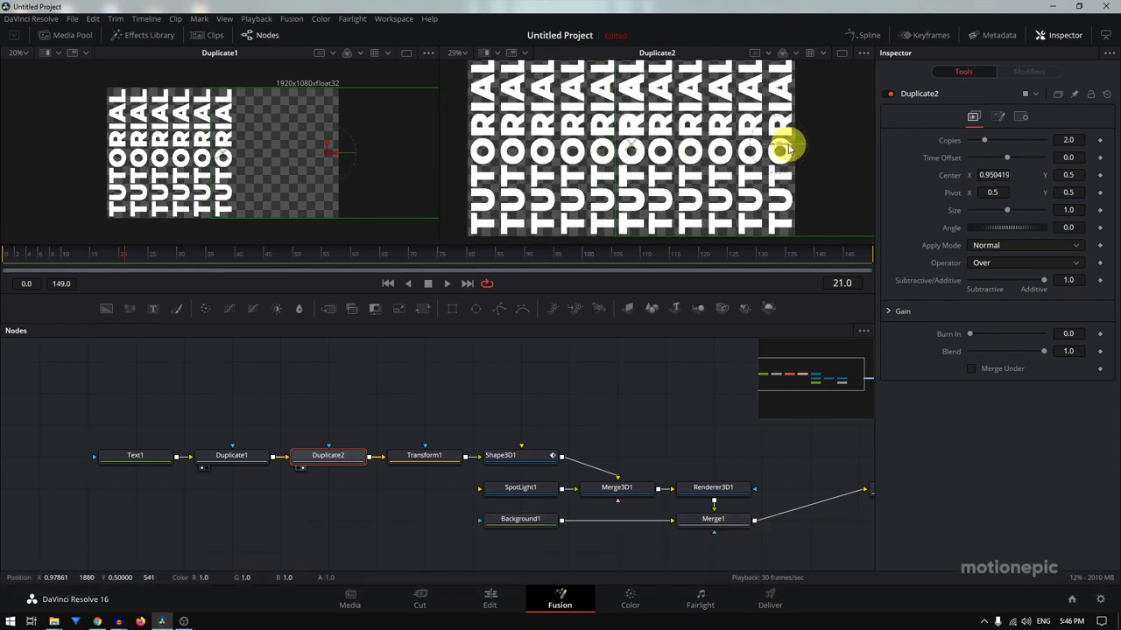
{"action": "scroll", "coordinate": [680, 155], "scroll_direction": "up", "scroll_amount": 10}
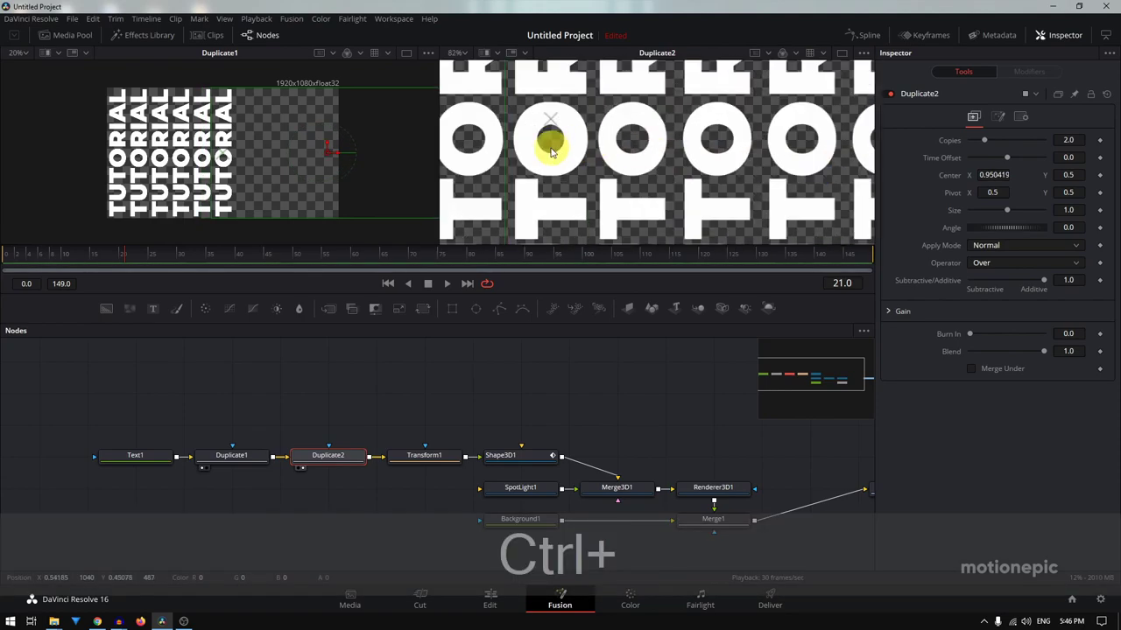
{"action": "left_click_drag", "start_coordinate": [989, 176], "coordinate": [1025, 188]}
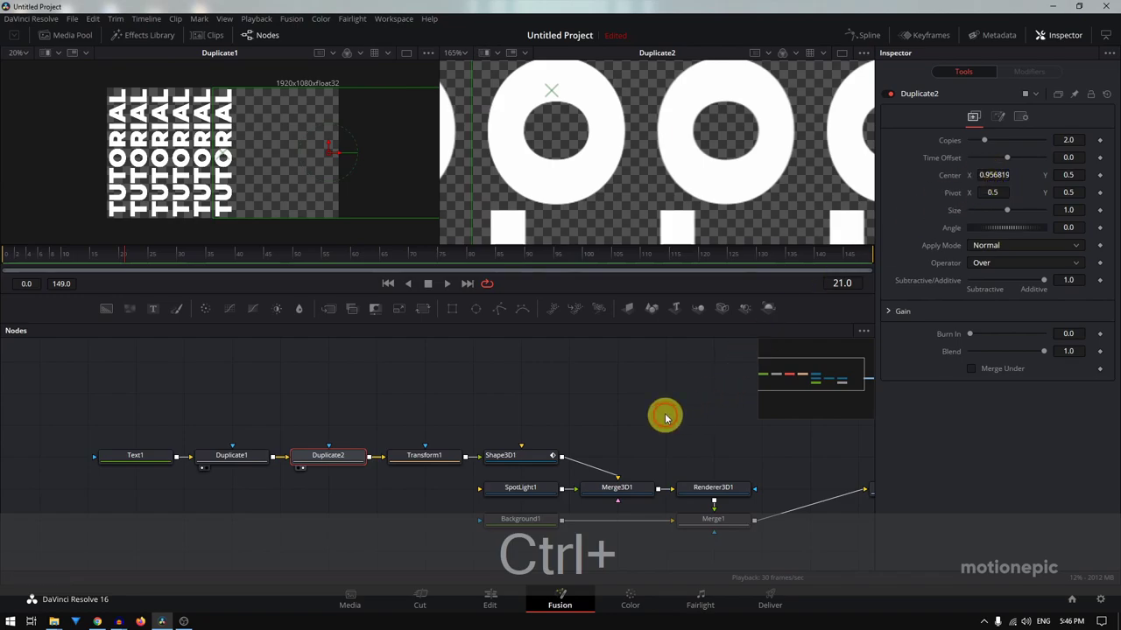
{"action": "key", "text": "ctrl+f"}
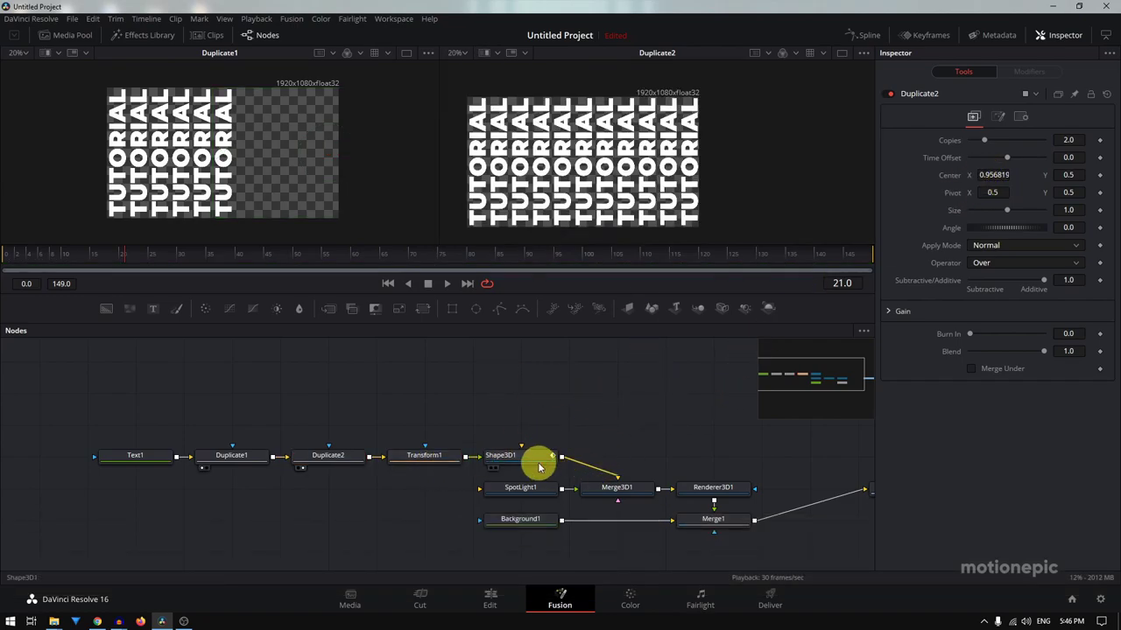
Show MediaOut1 in the viewer again and examine the word spacing on the wrapped cylinder
{"action": "scroll", "coordinate": [598, 495], "scroll_direction": "right", "scroll_amount": 3}
{"action": "left_click_drag", "start_coordinate": [746, 483], "coordinate": [642, 122]}
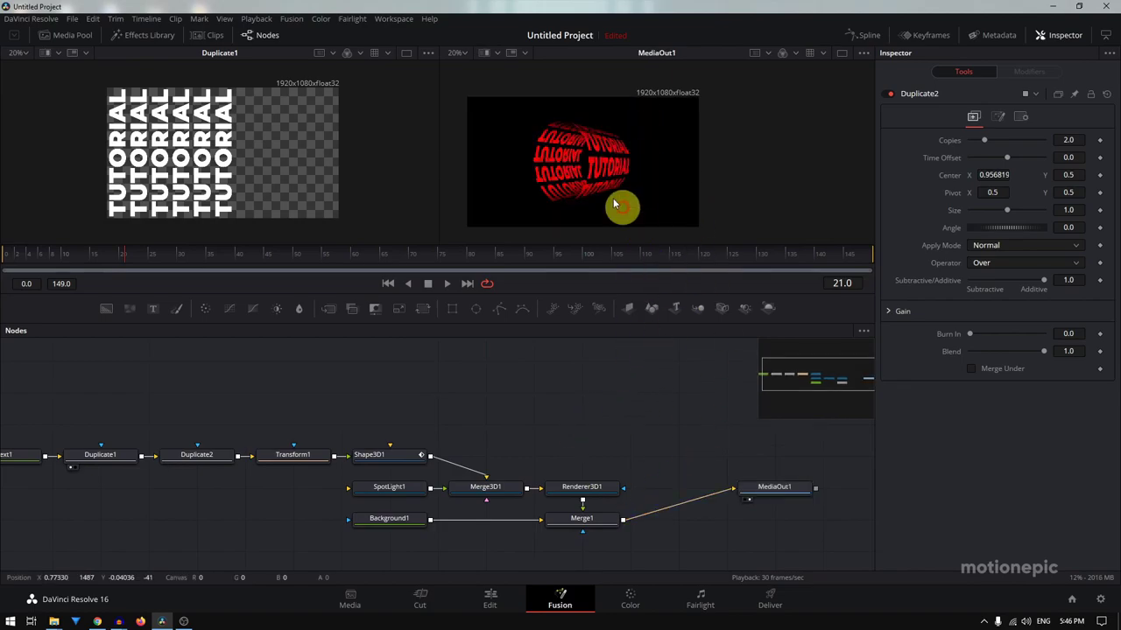
{"action": "scroll", "coordinate": [627, 155], "scroll_direction": "up", "scroll_amount": 4}
{"action": "scroll", "coordinate": [515, 154], "scroll_direction": "down", "scroll_amount": 3}
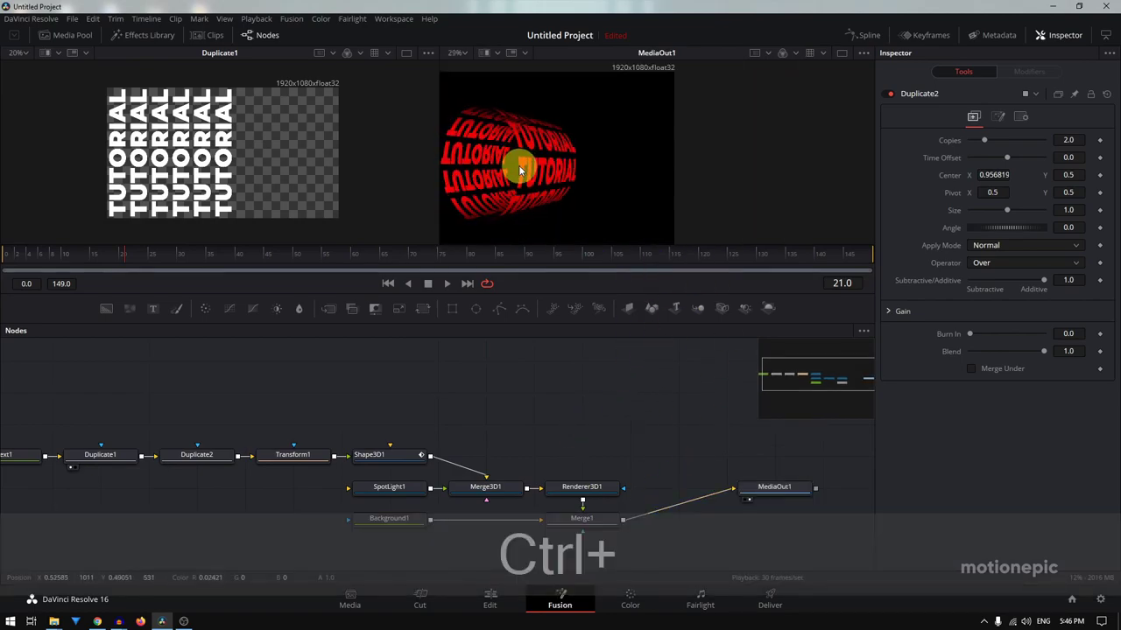
{"action": "left_click_drag", "start_coordinate": [519, 165], "coordinate": [576, 171]}
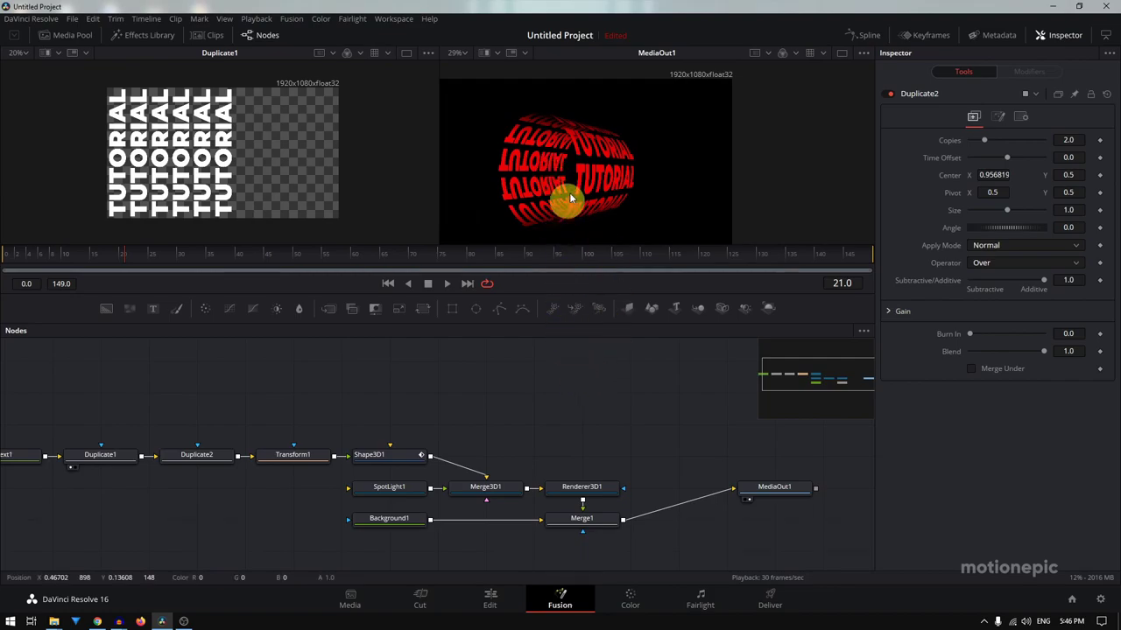
Turn the Shape3D1 cylinder to a Y rotation of 269.5 to bring the text seam into view
{"action": "left_click", "coordinate": [394, 455]}
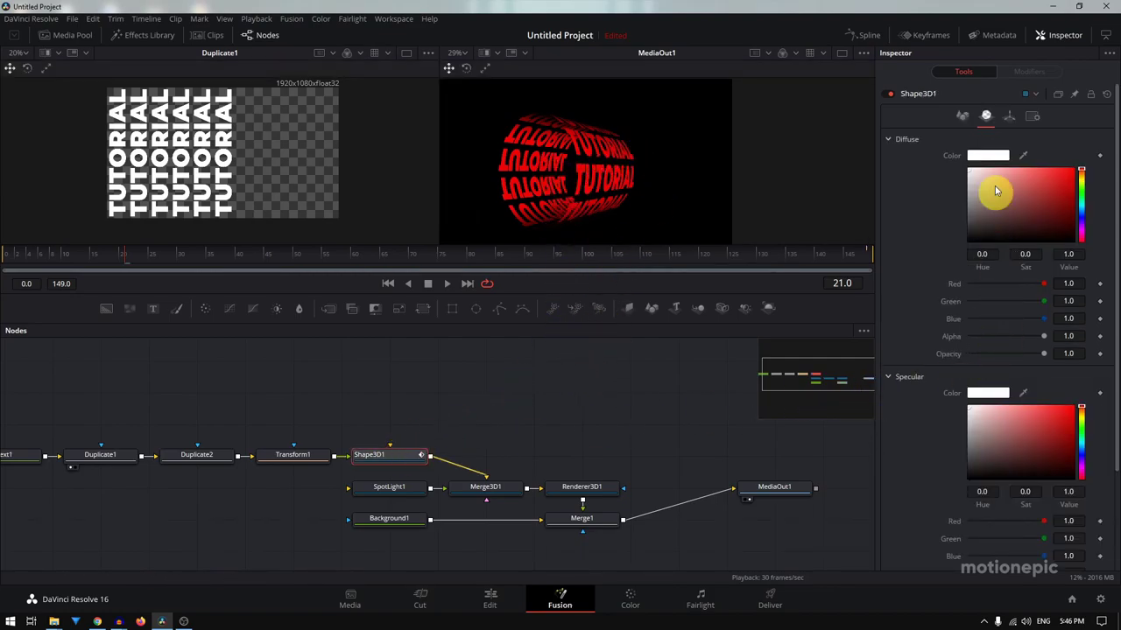
{"action": "left_click", "coordinate": [1008, 116]}
{"action": "mouse_move", "coordinate": [1006, 249]}
{"action": "left_mouse_down"}
{"action": "mouse_move", "coordinate": [996, 248]}
{"action": "mouse_move", "coordinate": [1005, 264]}
{"action": "left_mouse_up"}
{"action": "scroll", "coordinate": [614, 167], "scroll_direction": "up", "scroll_amount": 5}
{"action": "scroll", "coordinate": [614, 167], "scroll_direction": "down", "scroll_amount": 3}
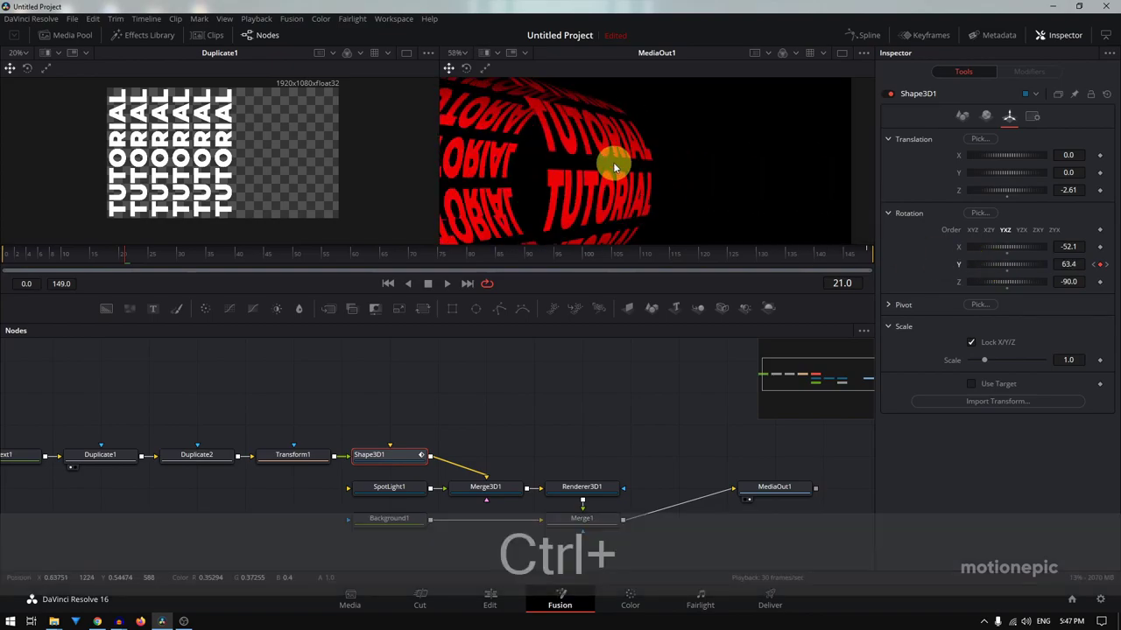
{"action": "left_click_drag", "start_coordinate": [1007, 267], "coordinate": [1053, 278]}
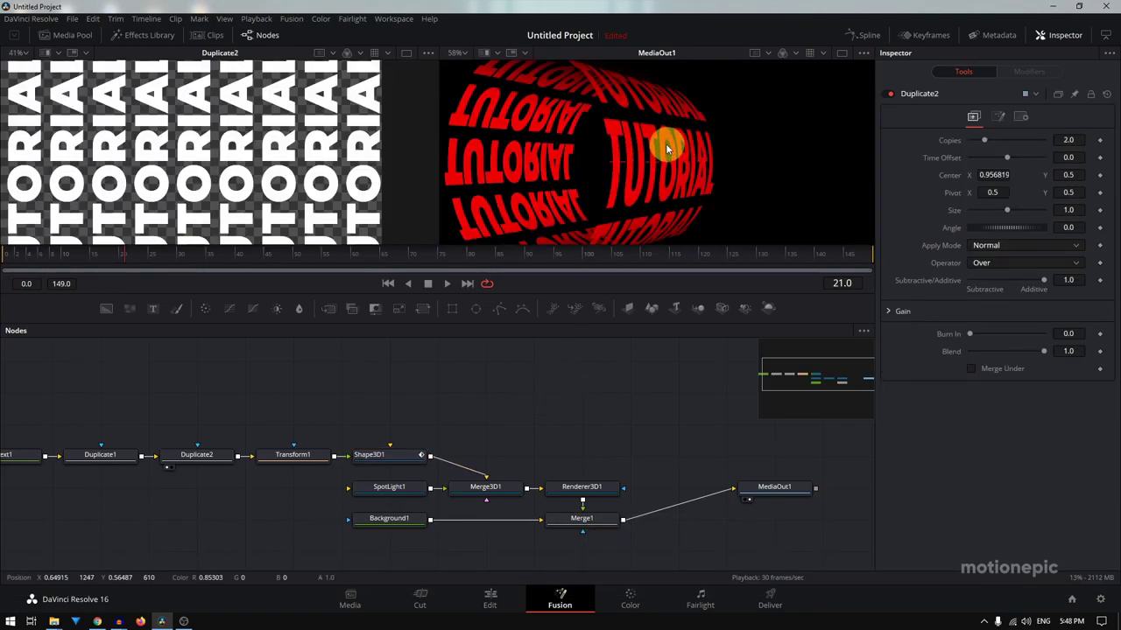
Look closely at the overlapping words at the seam and set Transform1's Size to 1.0
{"action": "scroll", "coordinate": [676, 154], "scroll_direction": "up", "scroll_amount": 3}
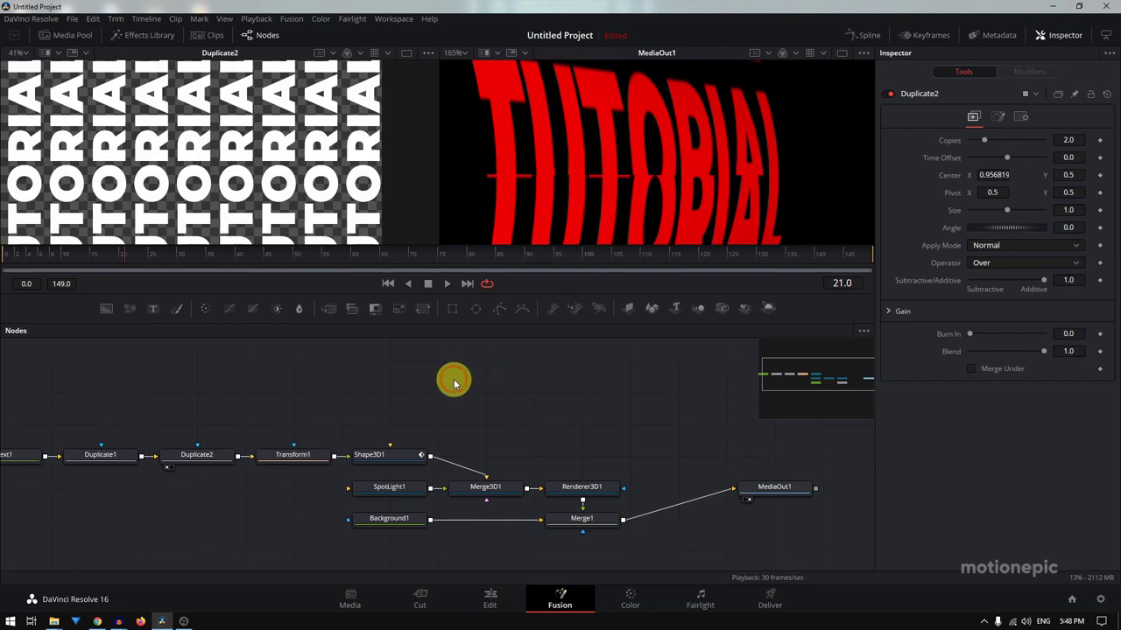
{"action": "left_click", "coordinate": [301, 457]}
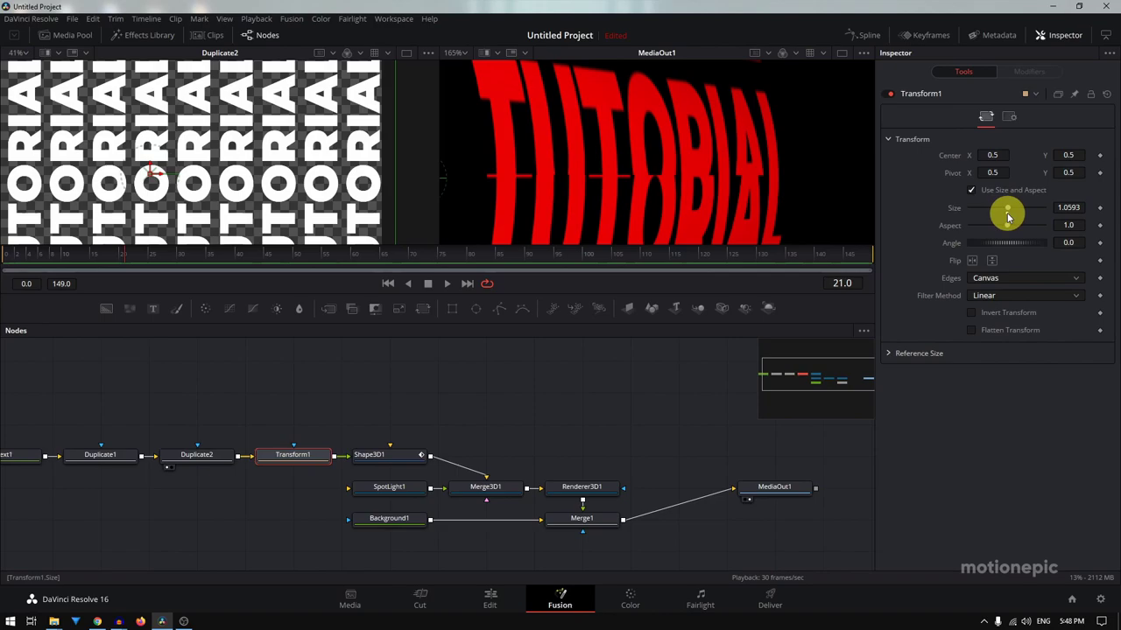
{"action": "left_click_drag", "start_coordinate": [1007, 217], "coordinate": [1002, 214]}
{"action": "scroll", "coordinate": [646, 168], "scroll_direction": "down", "scroll_amount": 5, "text": "ctrl"}
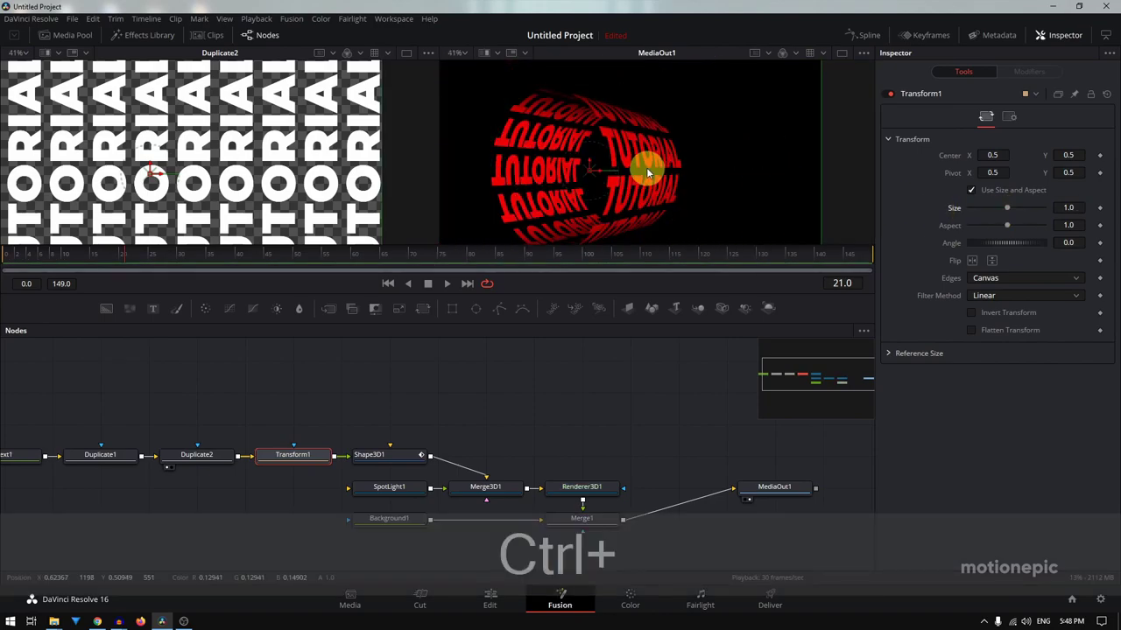
Rotate Shape3D1 about Y to check the wrapped text all around, and undo that rotation
{"action": "left_click", "coordinate": [405, 456], "text": "ctrl"}
{"action": "left_click_drag", "start_coordinate": [999, 265], "coordinate": [1052, 282]}
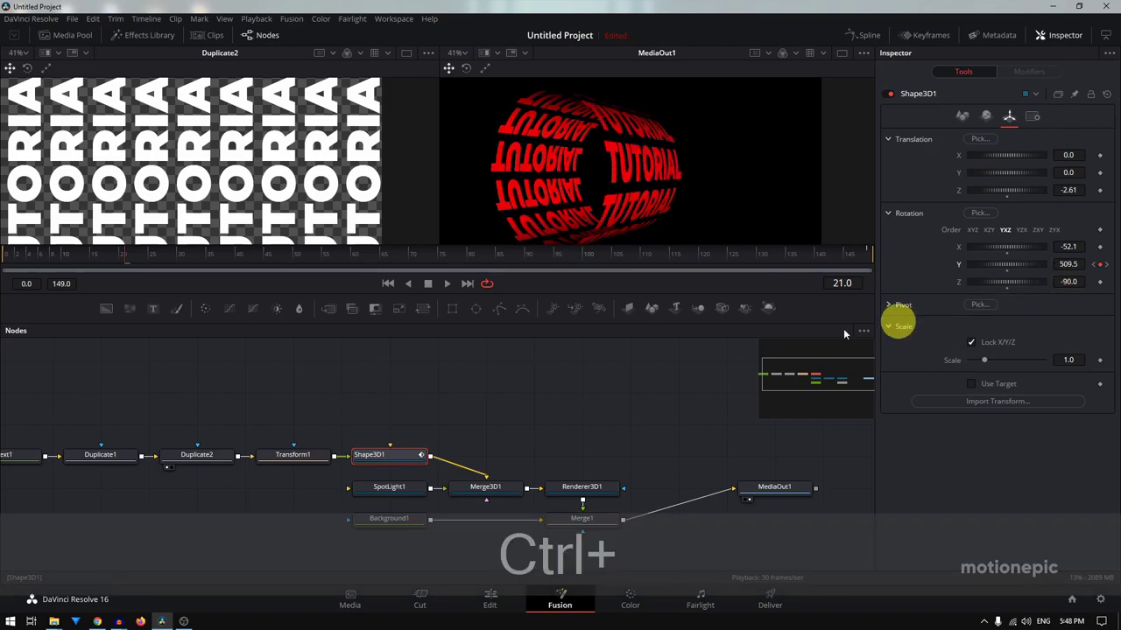
{"action": "key", "text": "ctrl+z"}
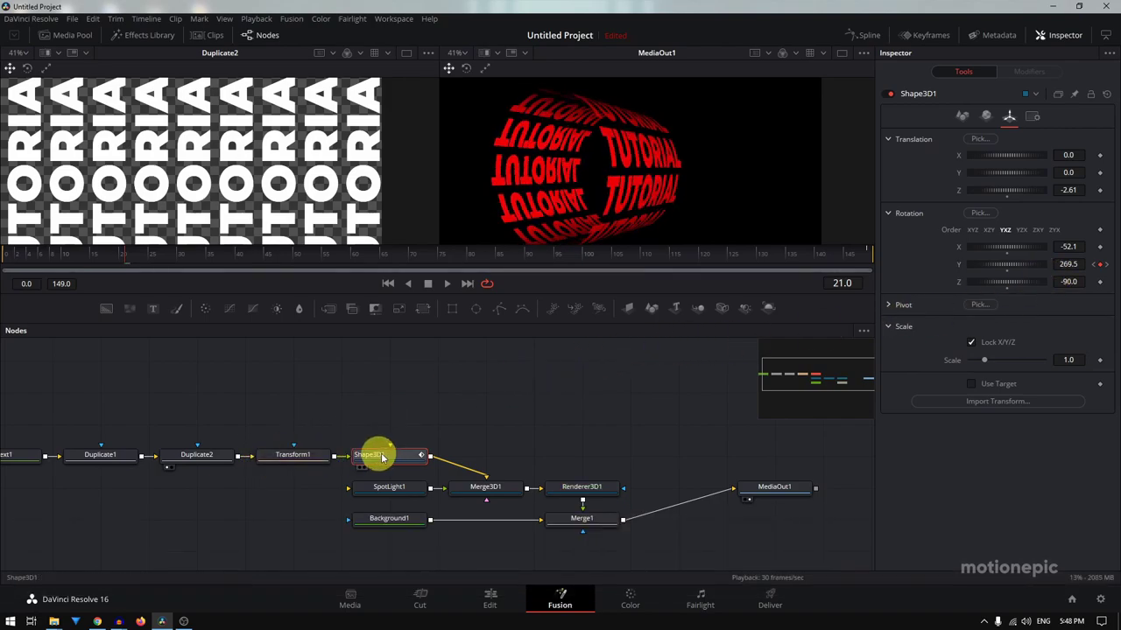
Review the settings of Transform1 and Duplicate2 and examine the whole text cylinder in the output
{"action": "left_click", "coordinate": [282, 457]}
{"action": "left_click", "coordinate": [188, 456]}
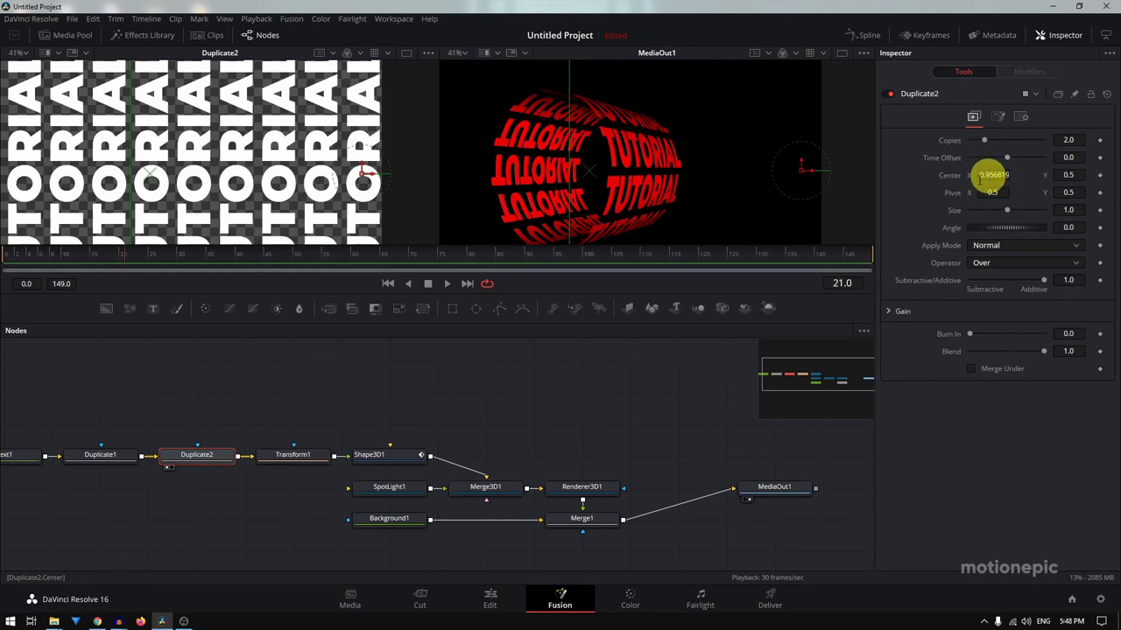
{"action": "left_click", "coordinate": [543, 374]}
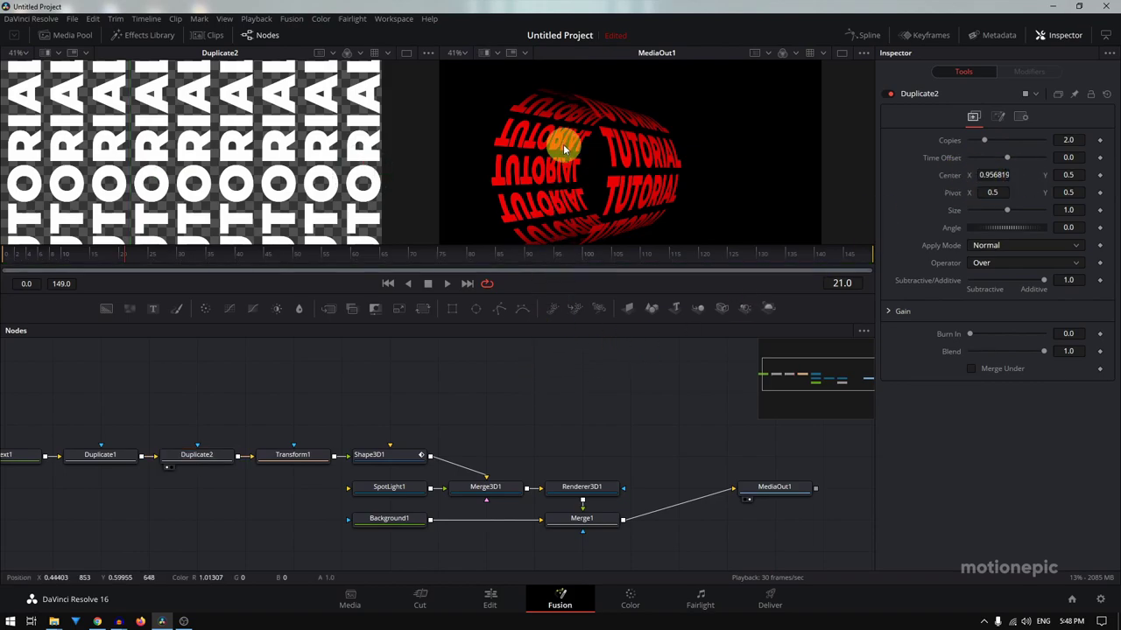
{"action": "scroll", "coordinate": [588, 139], "scroll_direction": "down", "scroll_amount": 2}
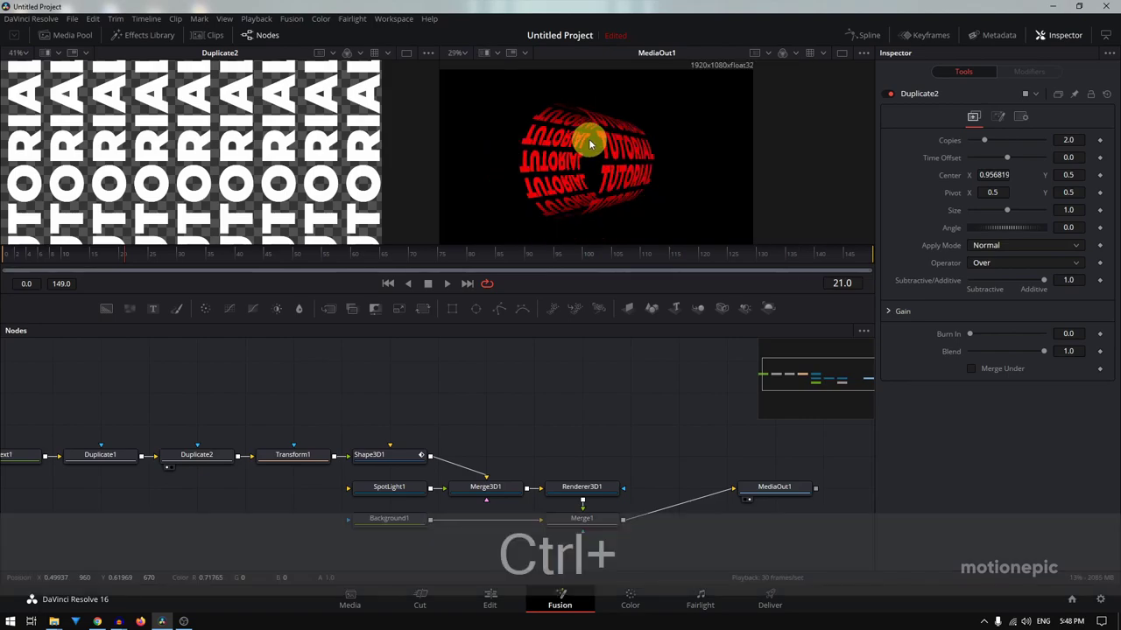